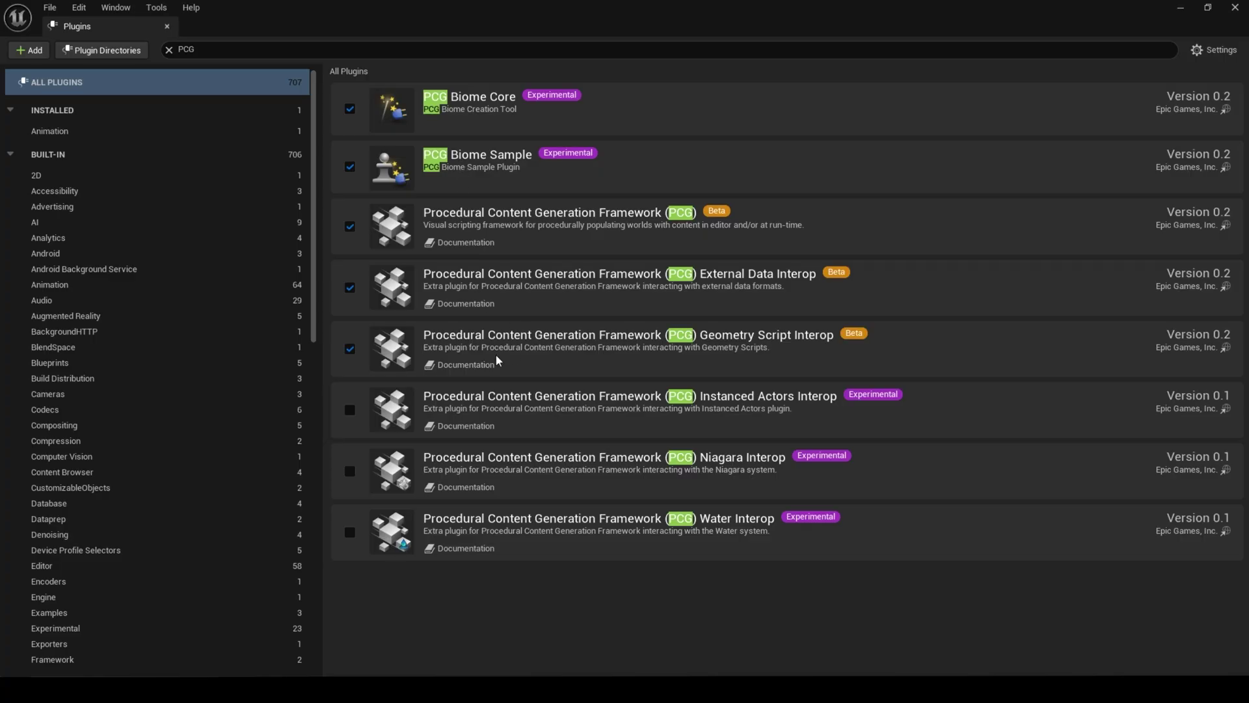
Close the Plugins window and delete the InstancedFoliageActor that holds the existing trees
left_click(1235, 8)
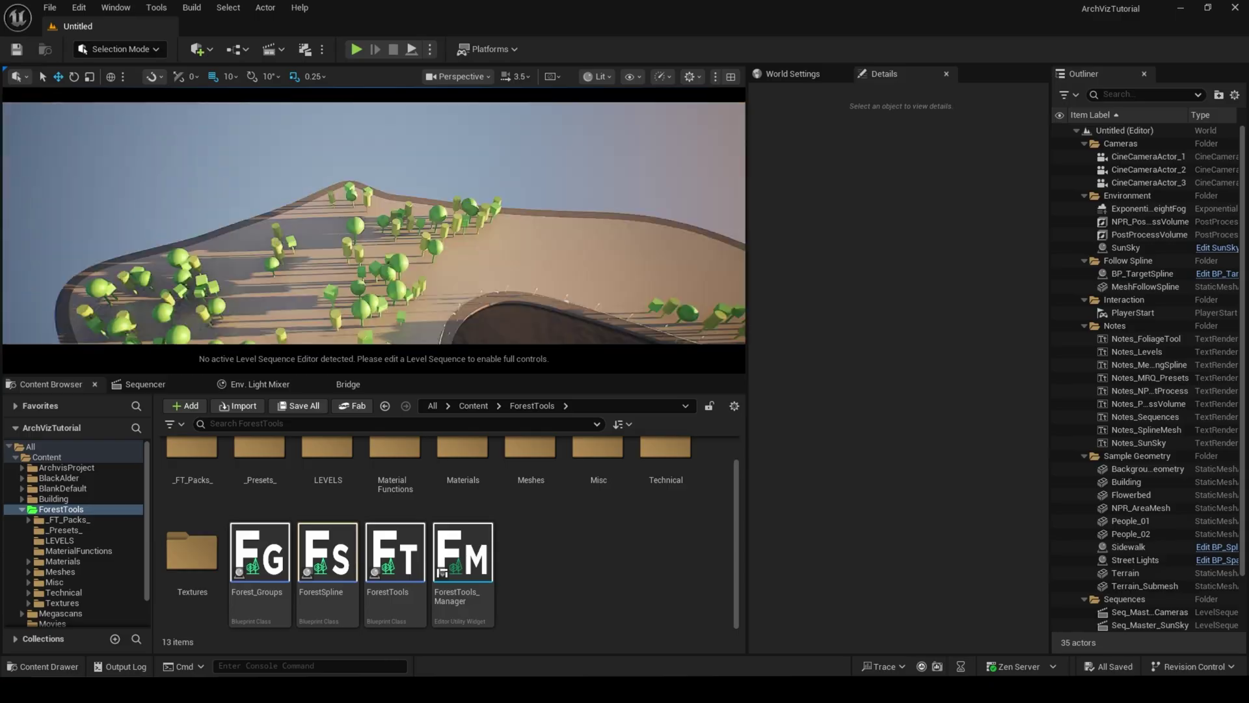
left_click(448, 185)
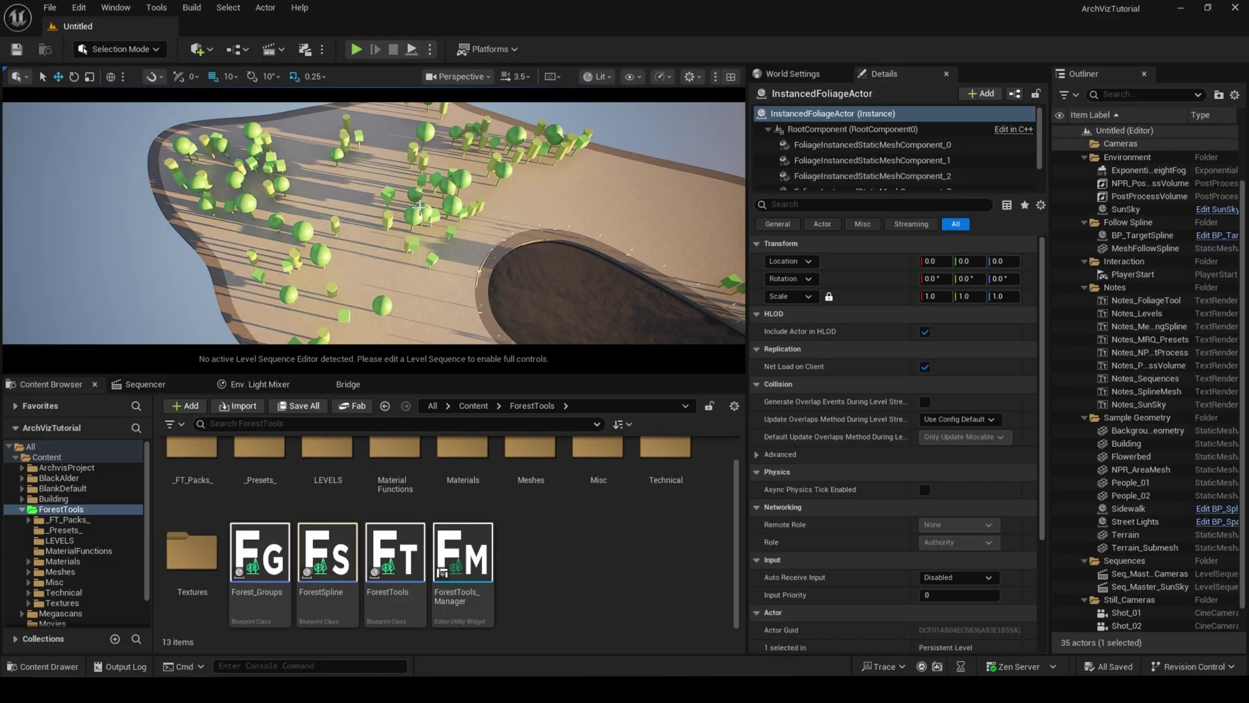
scroll(1150, 536, "down", 2)
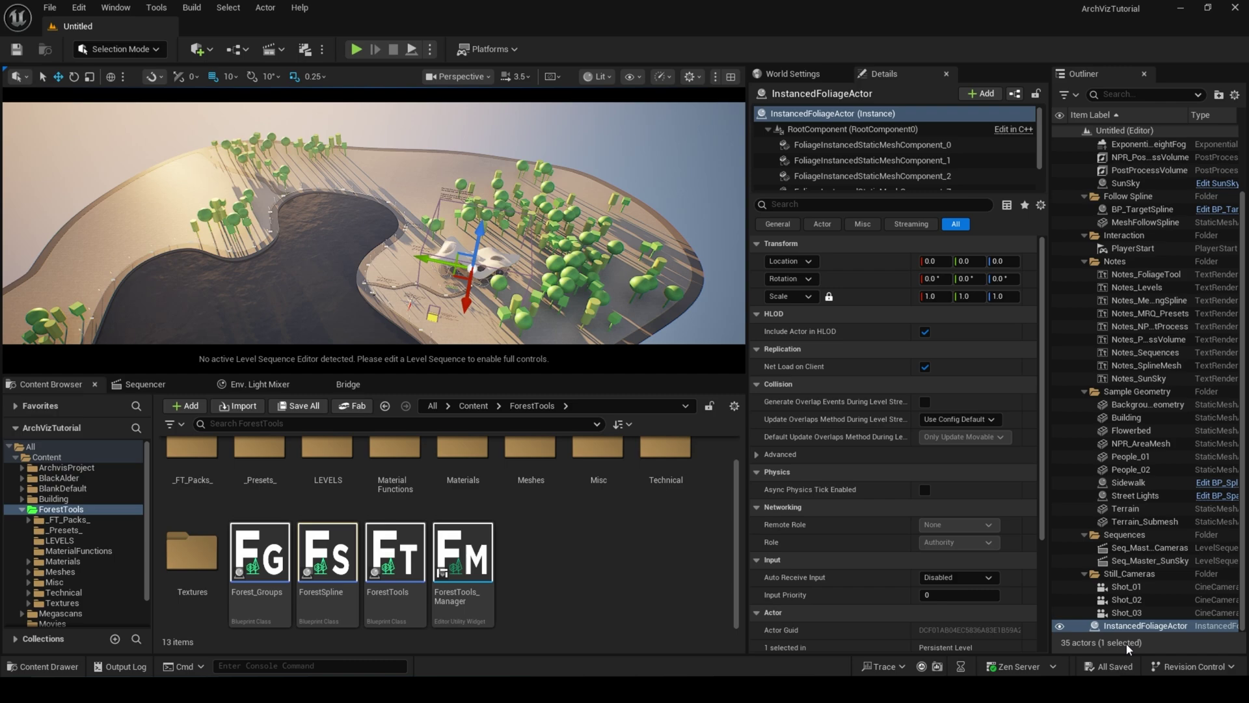
right_click_drag(407, 193, 521, 257)
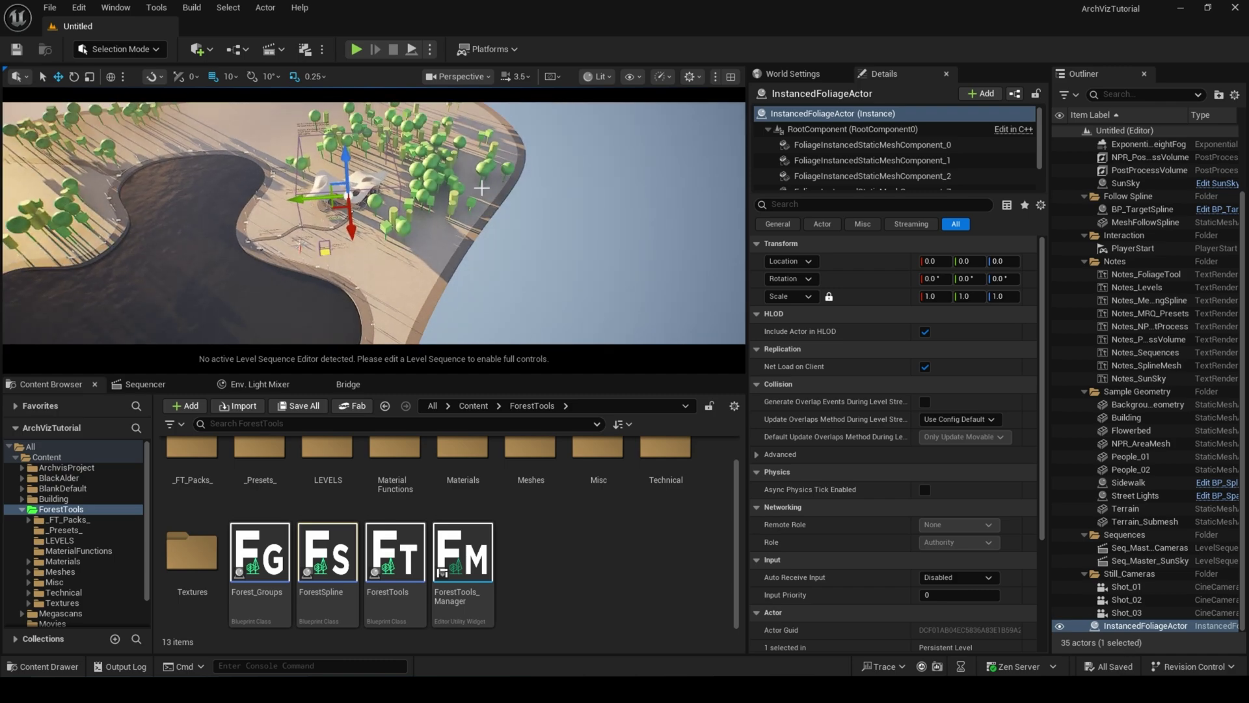
key("Delete")
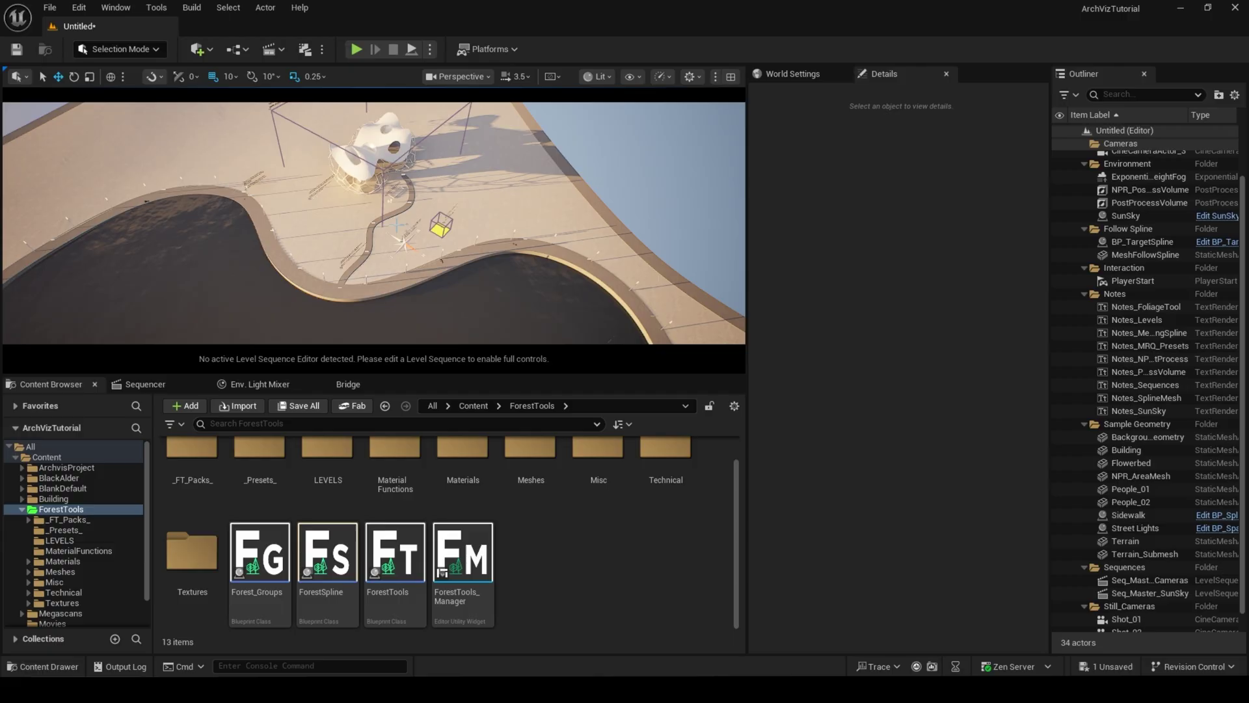
Start the Draw Spline tool in Modeling Mode with Output Mode Empty Actor, keeping Draw Mode on Free Draw
key("shift+5")
left_click_drag(718, 374, 708, 483)
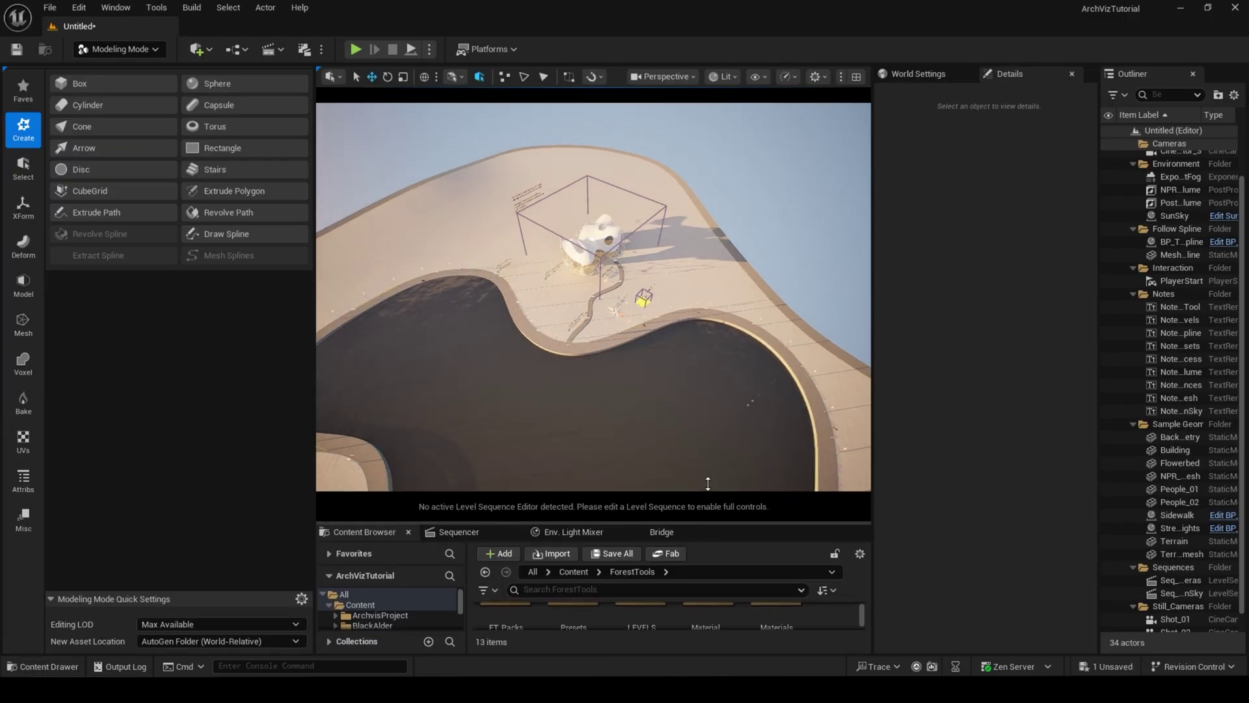
left_click(240, 234)
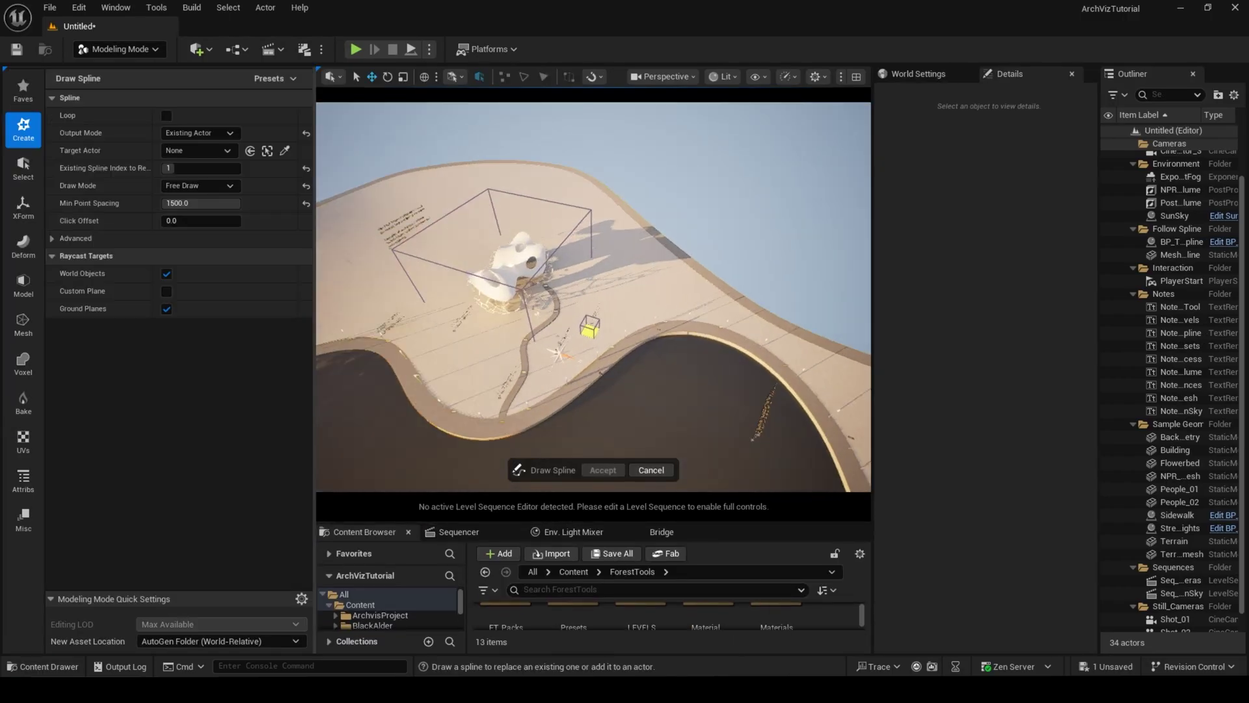
right_click_drag(594, 297, 436, 365)
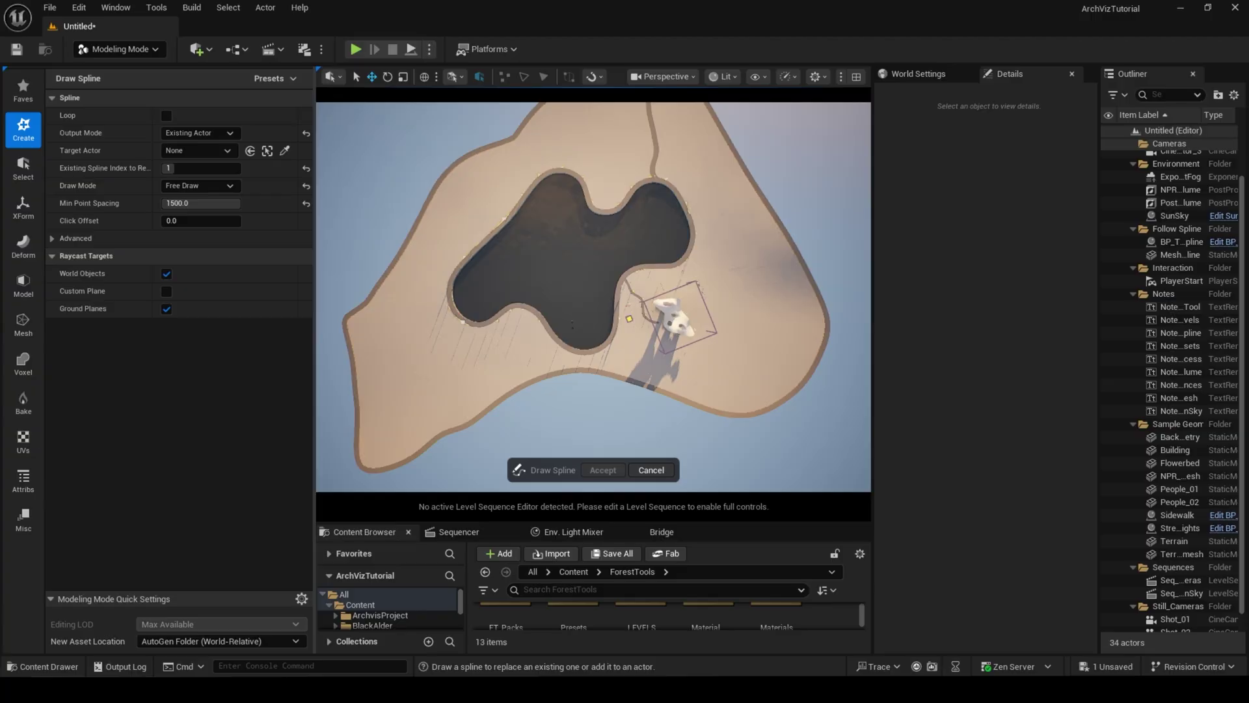
left_click(856, 76)
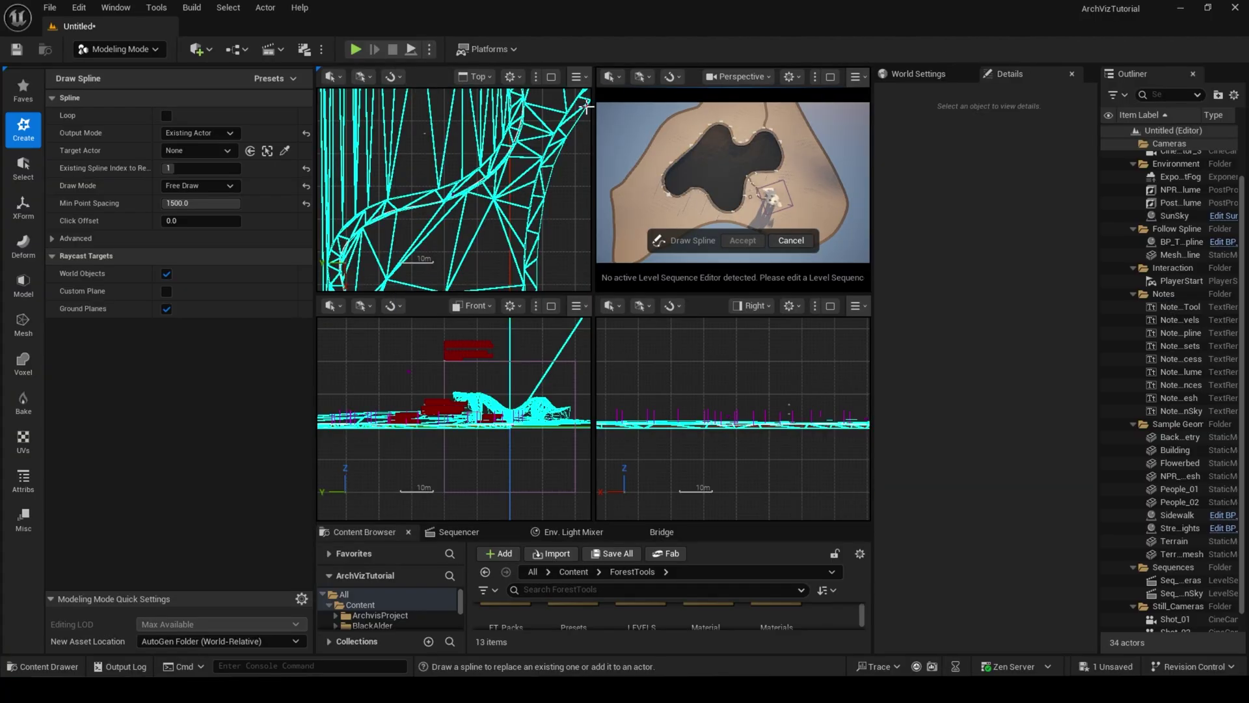
left_click(830, 76)
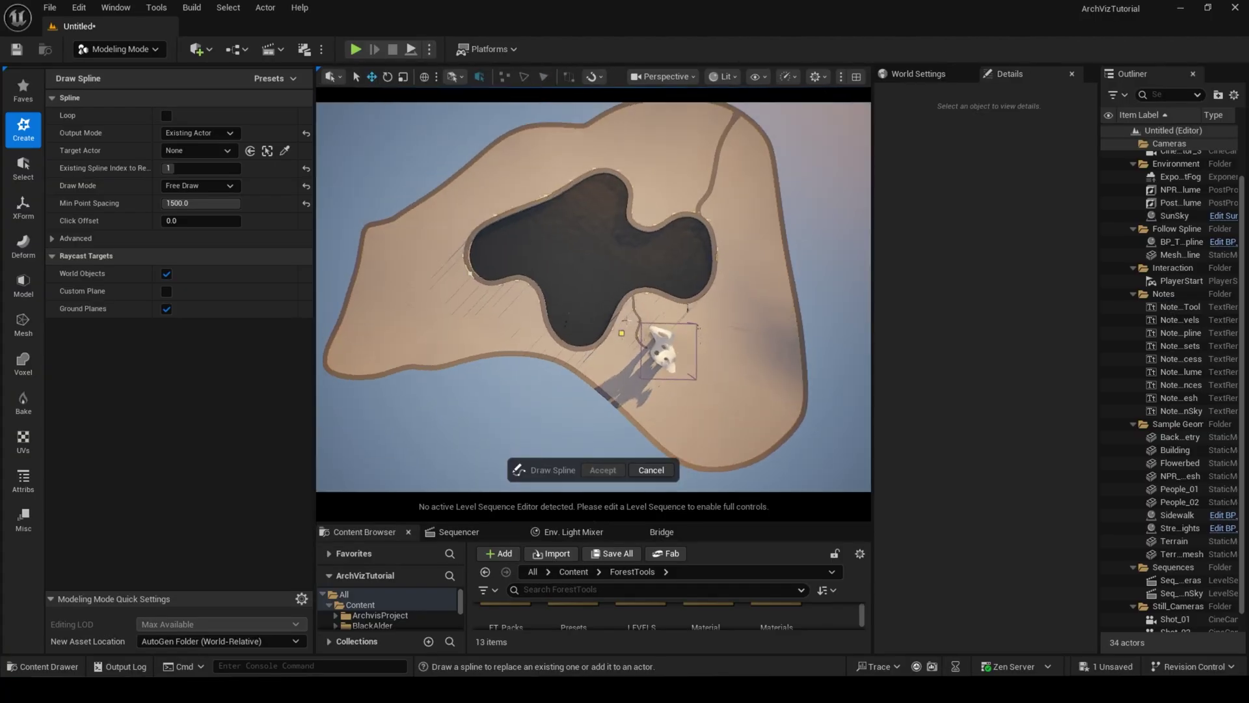
mouse_move(593, 297)
right_mouse_down()
mouse_move(615, 297)
mouse_move(589, 296)
right_mouse_up()
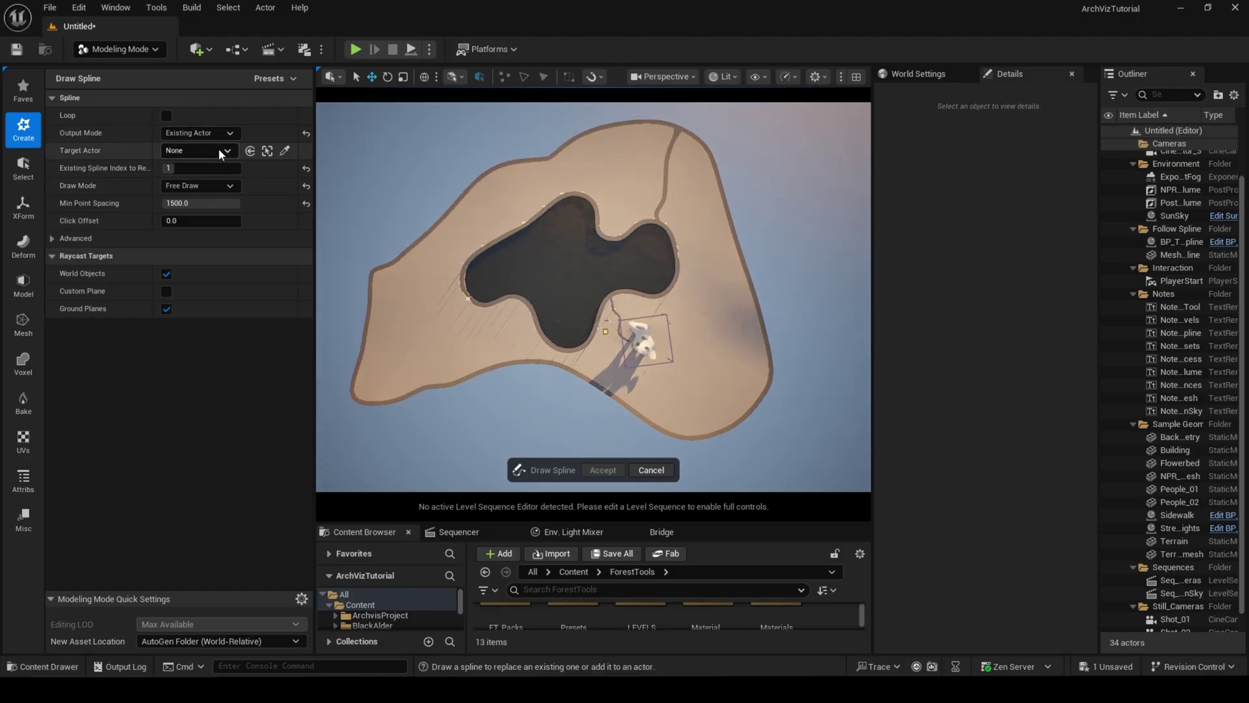
left_click(198, 133)
left_click(202, 151)
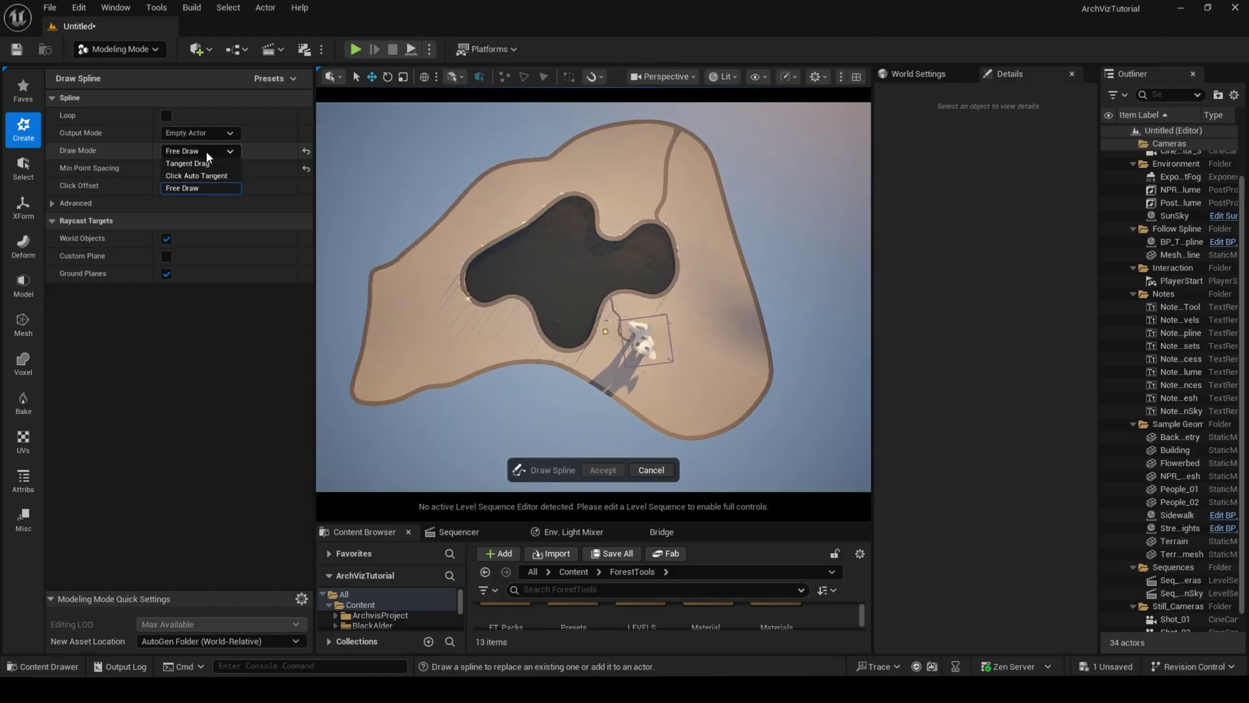
Draw the spline just inside the terrain's outer edge, from behind the building around to the path junction and back along the path
right_click_drag(468, 426, 508, 426)
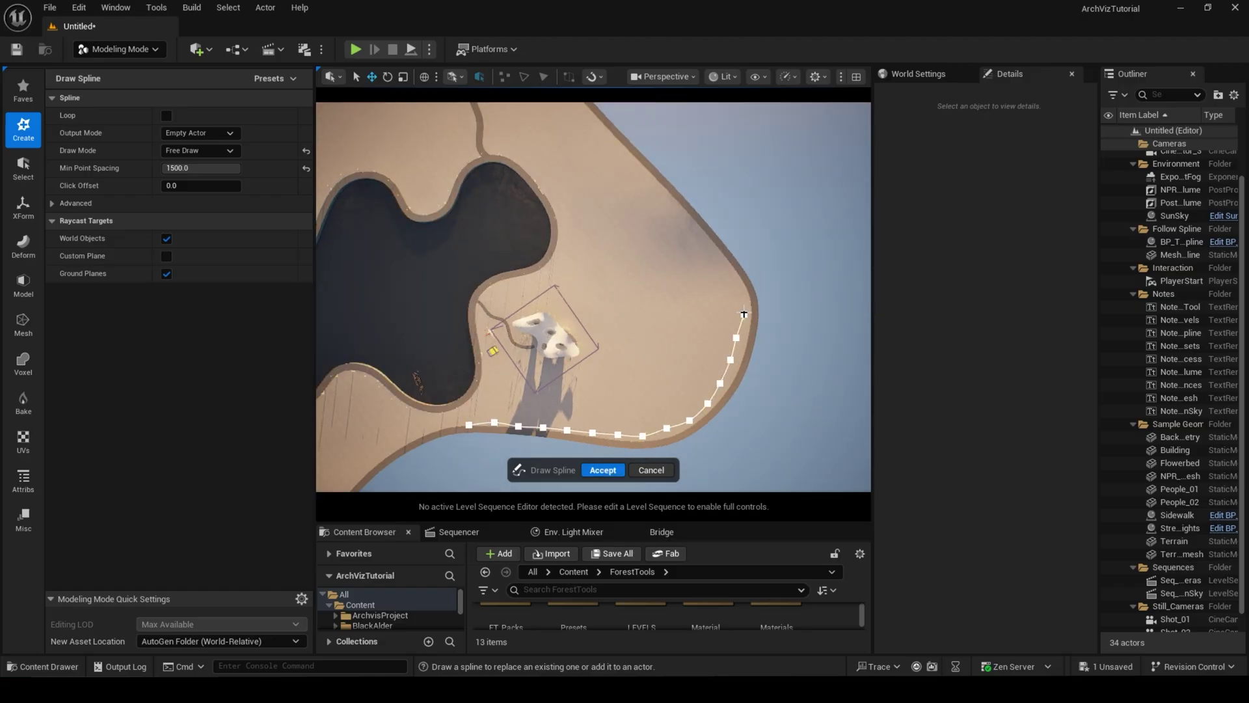
left_click_drag(619, 156, 582, 112)
right_click_drag(582, 112, 520, 118)
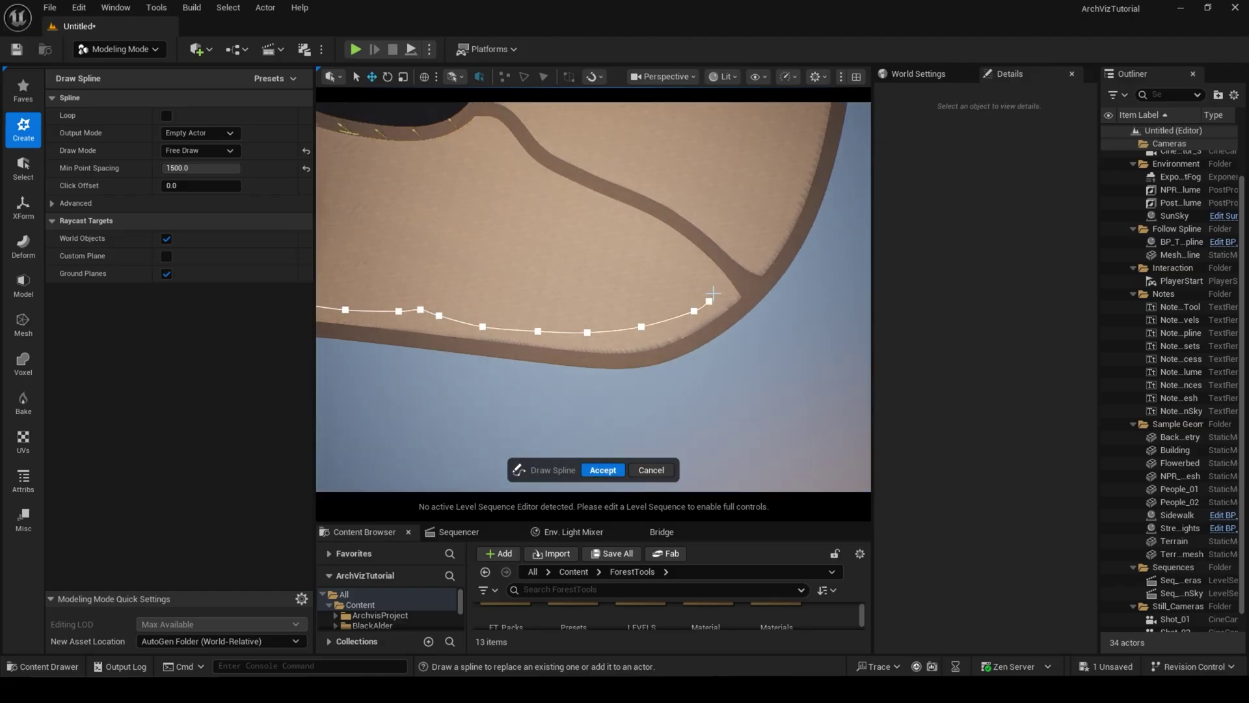
left_click_drag(428, 145, 339, 144)
right_click_drag(339, 144, 273, 146)
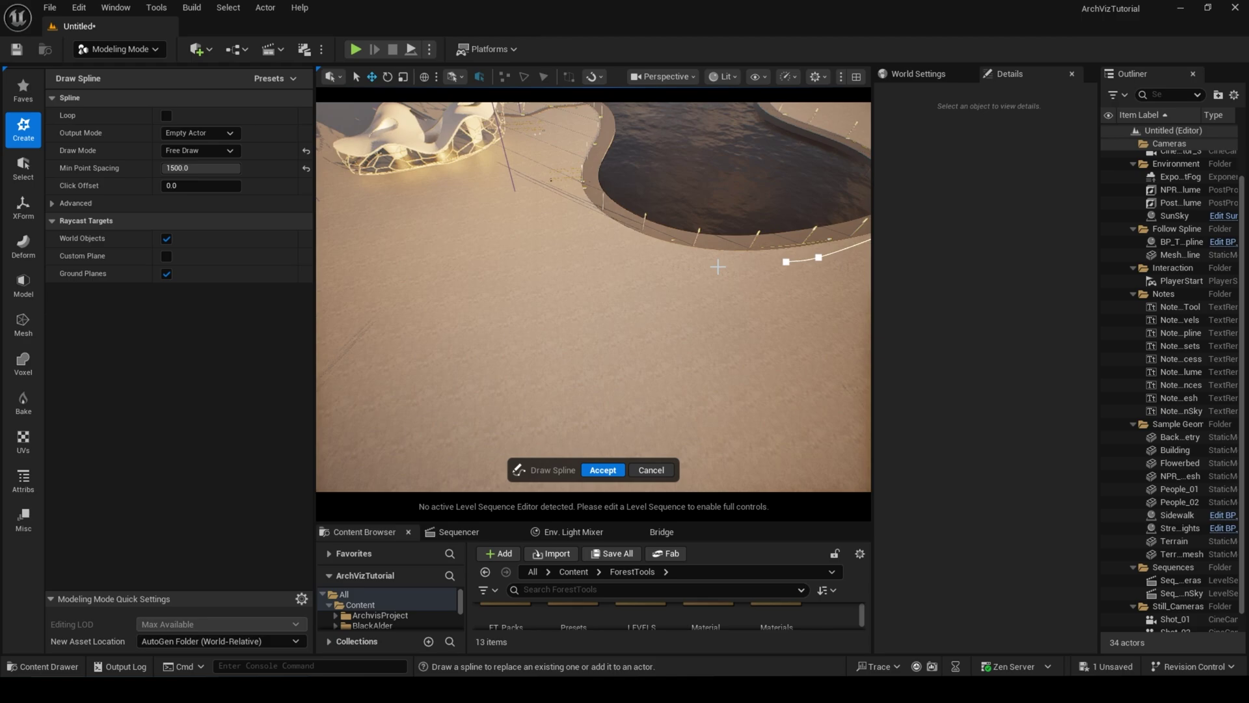
Continue the spline along the lakeshore toward the building until it turns inland beside the sidewalk
left_click_drag(716, 267, 559, 170)
mouse_move(559, 171)
right_mouse_down()
mouse_move(605, 176)
mouse_move(572, 172)
mouse_move(553, 188)
right_mouse_up()
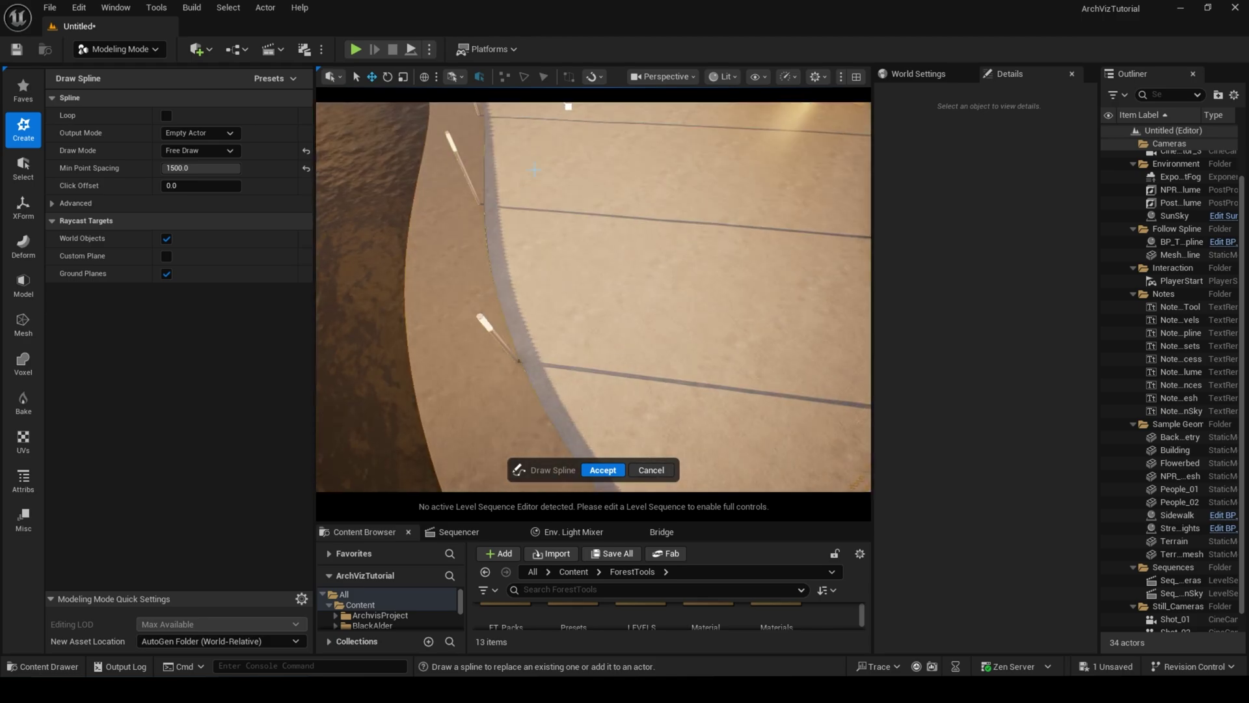
left_click_drag(530, 182, 556, 310)
right_click_drag(556, 310, 599, 319)
left_click_drag(494, 242, 748, 363)
mouse_move(773, 287)
right_mouse_down()
mouse_move(800, 254)
mouse_move(813, 293)
right_mouse_up()
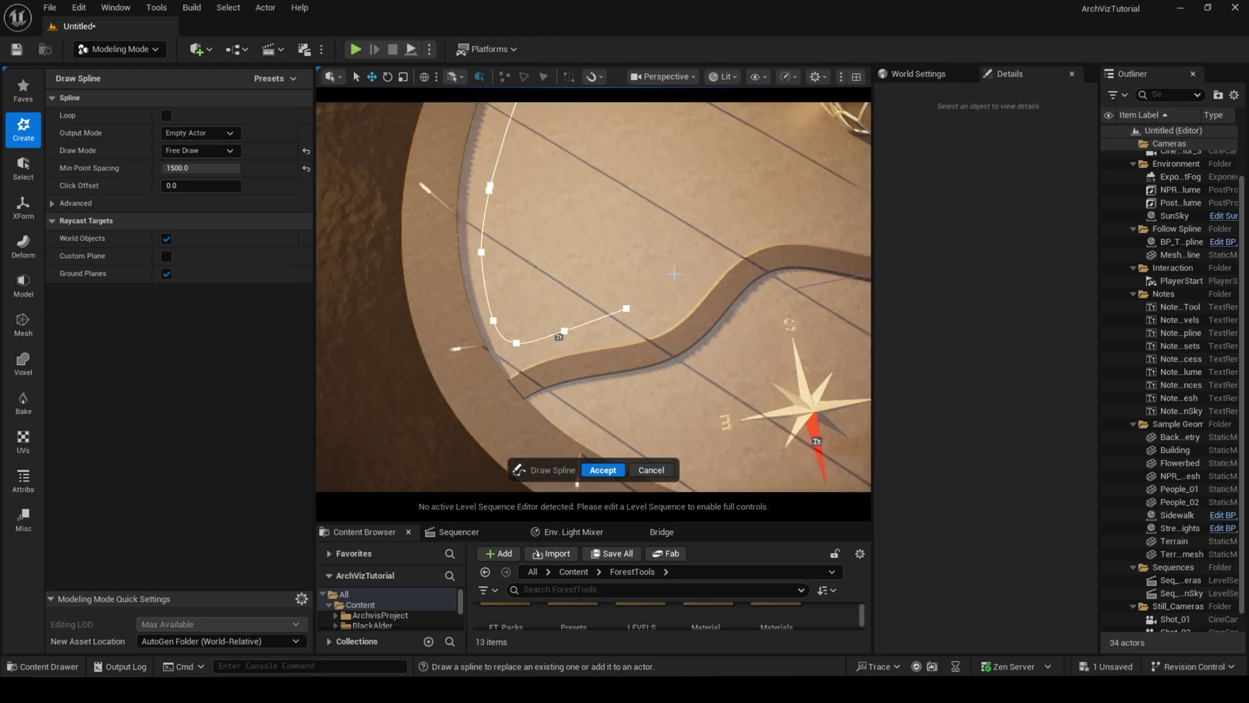
Extend the spline along the sidewalk near the building and on across the terrain with further free-drawn strokes
left_click_drag(627, 310, 694, 256)
mouse_move(694, 255)
right_mouse_down()
mouse_move(748, 240)
mouse_move(774, 273)
right_mouse_up()
left_click_drag(774, 273, 416, 285)
right_click_drag(417, 285, 365, 261)
left_click_drag(790, 284, 443, 287)
right_click_drag(443, 287, 403, 280)
left_click_drag(702, 217, 548, 209)
right_click_drag(548, 210, 514, 241)
left_click_drag(631, 250, 444, 253)
right_click_drag(444, 253, 417, 250)
Continue the spline along the curved lakeshore on the far side of the water
right_click_drag(589, 301, 590, 301)
right_click_drag(440, 389, 484, 331)
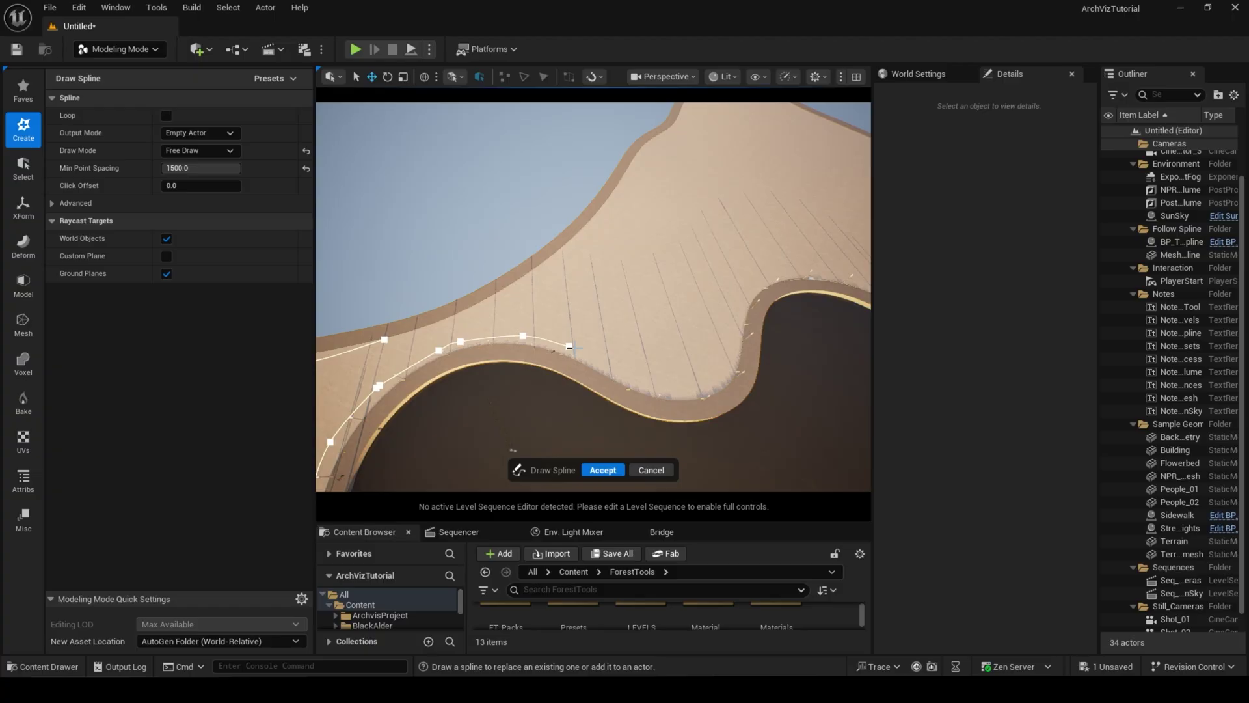
right_click_drag(600, 267, 600, 267)
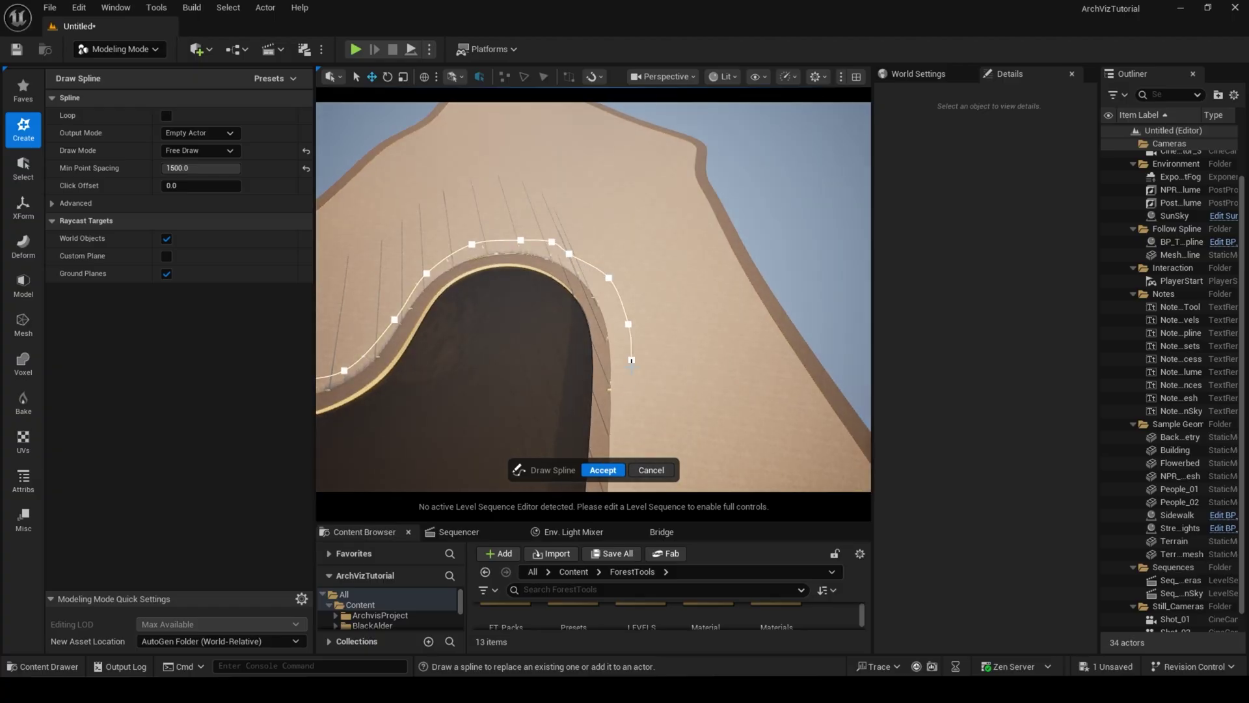
right_click_drag(631, 360, 578, 414)
right_click_drag(851, 385, 577, 384)
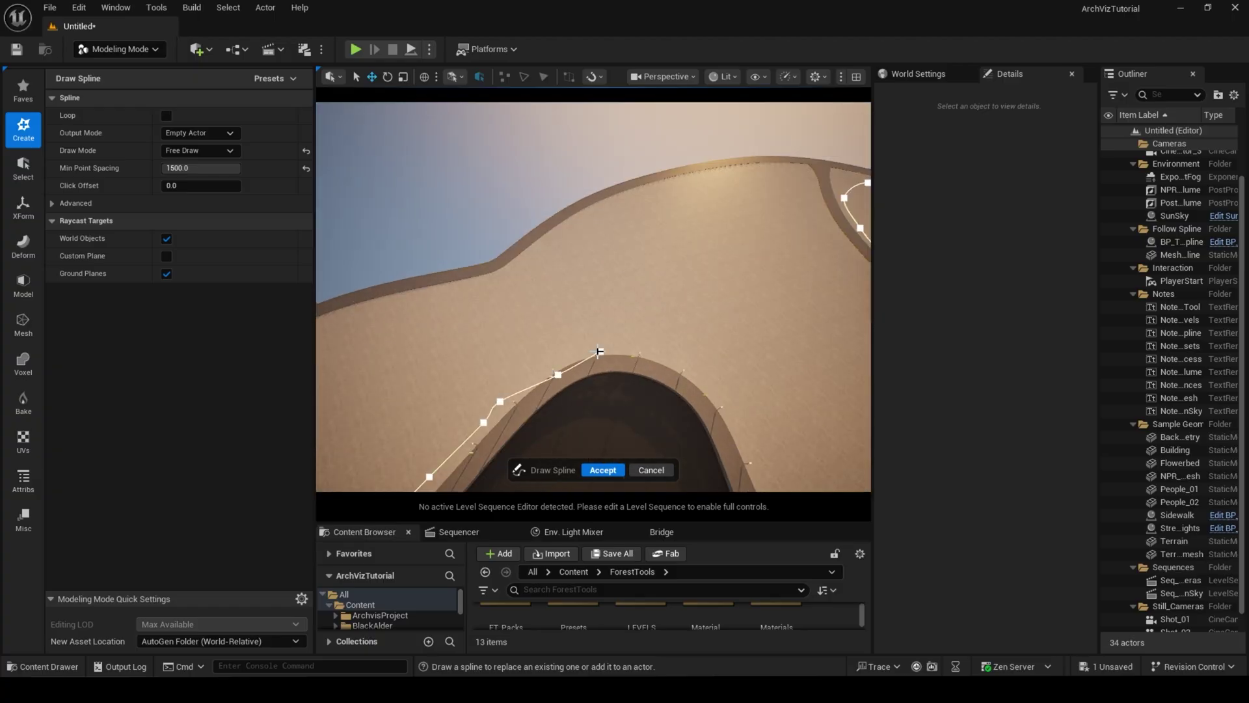
Undo the last spline stroke and redraw it along the lakeshore bends up to the path
key("ctrl+z")
mouse_move(495, 408)
left_mouse_down()
mouse_move(512, 389)
mouse_move(769, 466)
left_mouse_up()
right_click_drag(769, 466, 846, 456)
mouse_move(469, 399)
left_mouse_down()
mouse_move(651, 317)
mouse_move(648, 242)
left_mouse_up()
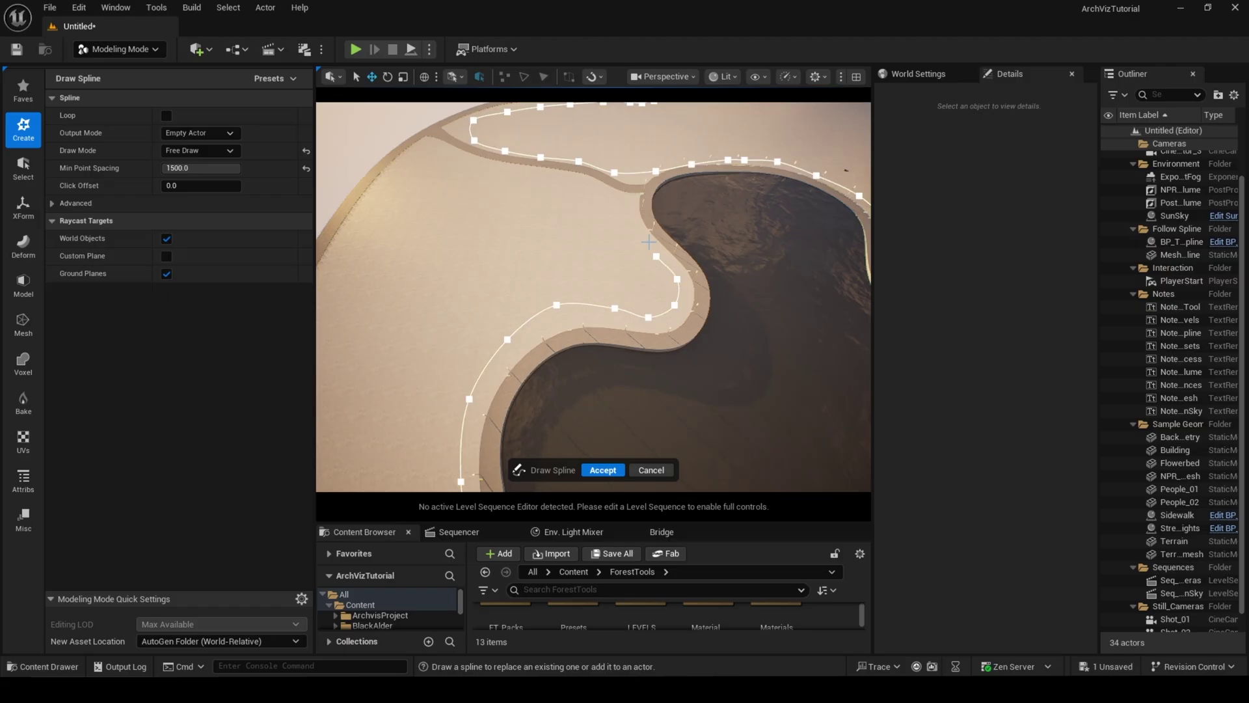
Carry the spline back along the terrain's outer edge toward its starting point behind the building
right_click_drag(356, 222, 704, 250)
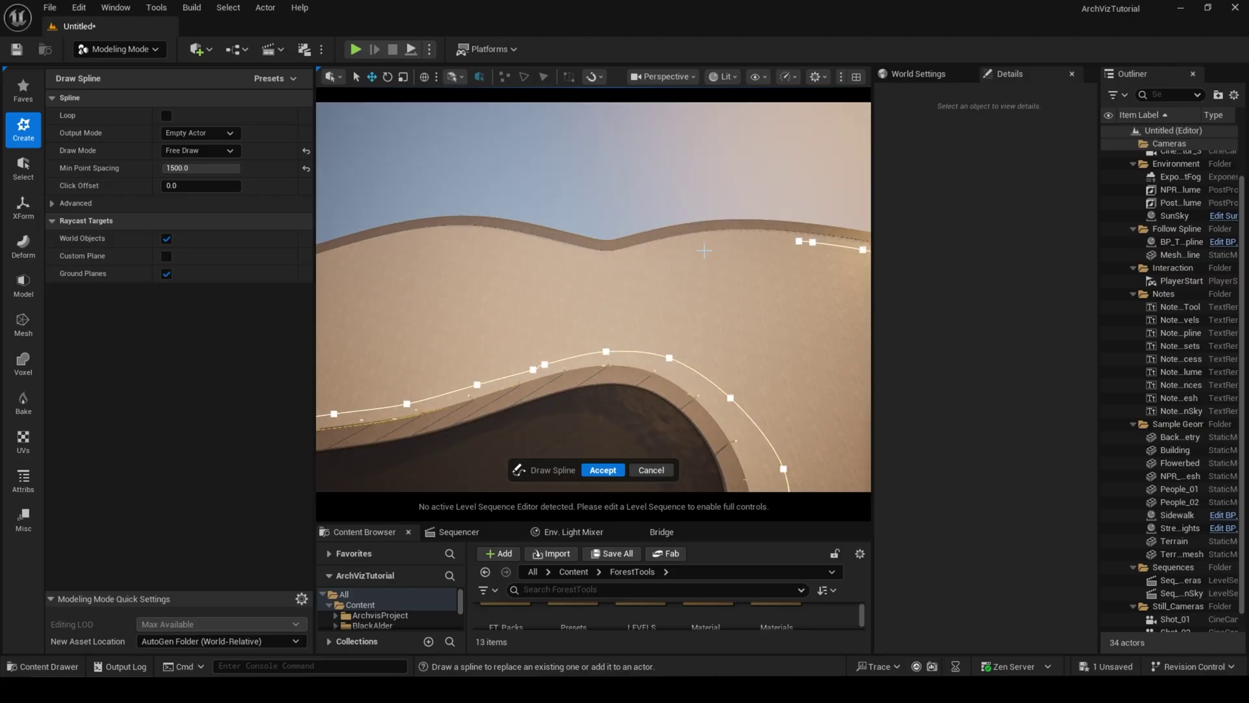
left_click_drag(584, 264, 404, 242)
mouse_move(404, 242)
right_mouse_down()
mouse_move(608, 224)
mouse_move(615, 252)
right_mouse_up()
left_click_drag(615, 253, 353, 205)
right_click_drag(352, 205, 636, 212)
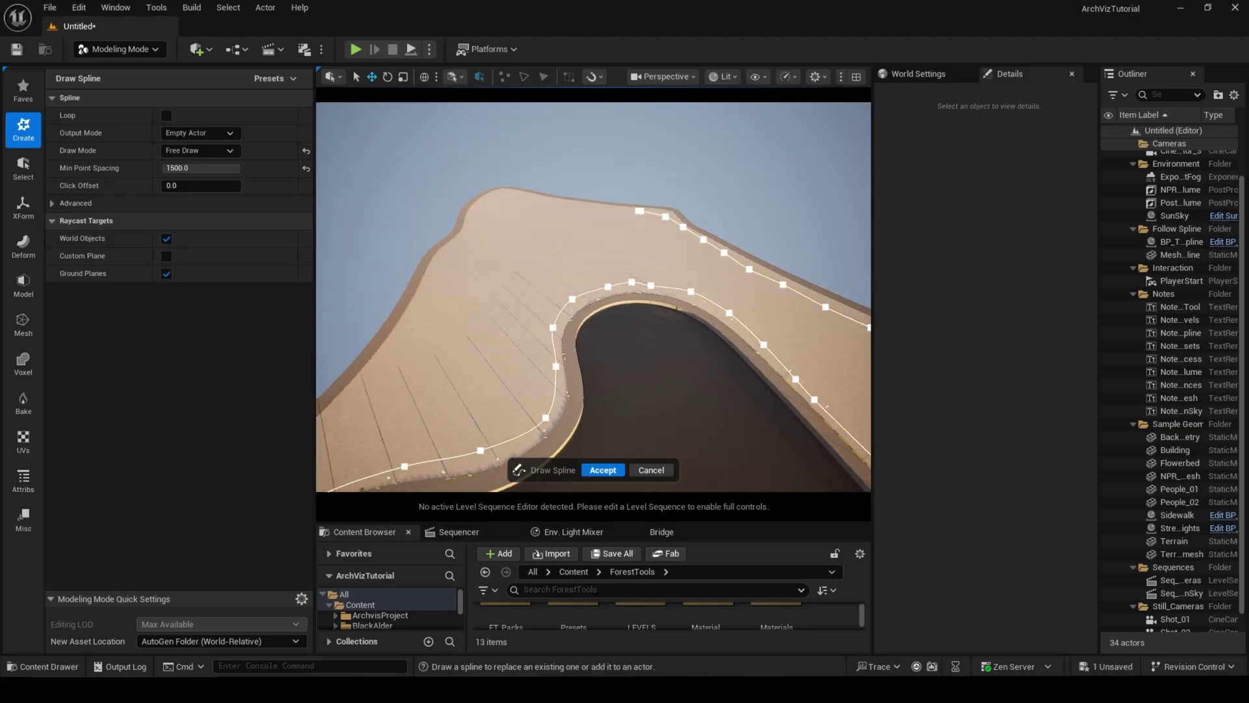
left_click_drag(636, 212, 604, 210)
left_click_drag(446, 262, 362, 391)
right_click_drag(362, 392, 804, 333)
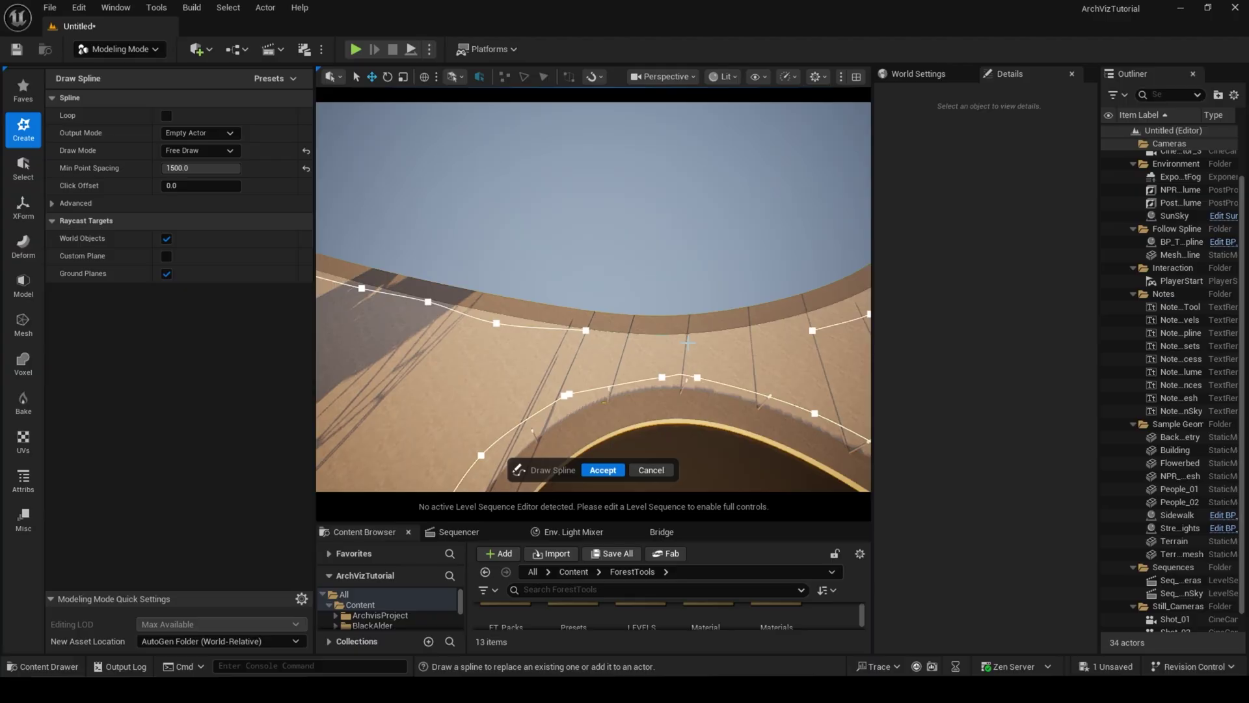
Bridge the remaining gap to the spline's start, make it a closed loop and accept the drawn spline
left_click_drag(804, 333, 680, 345)
left_click(167, 116)
left_click(603, 470)
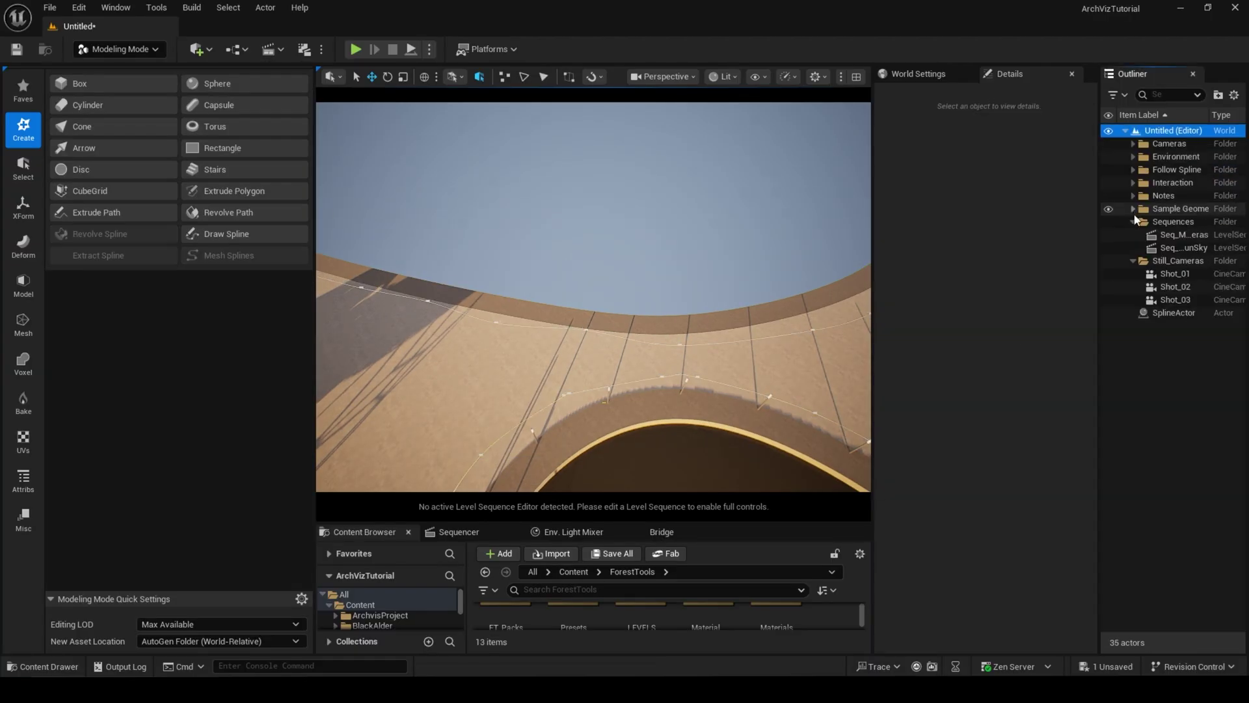
Rename the new SplineActor to Spline_Trees in the scene hierarchy
left_click(1133, 222)
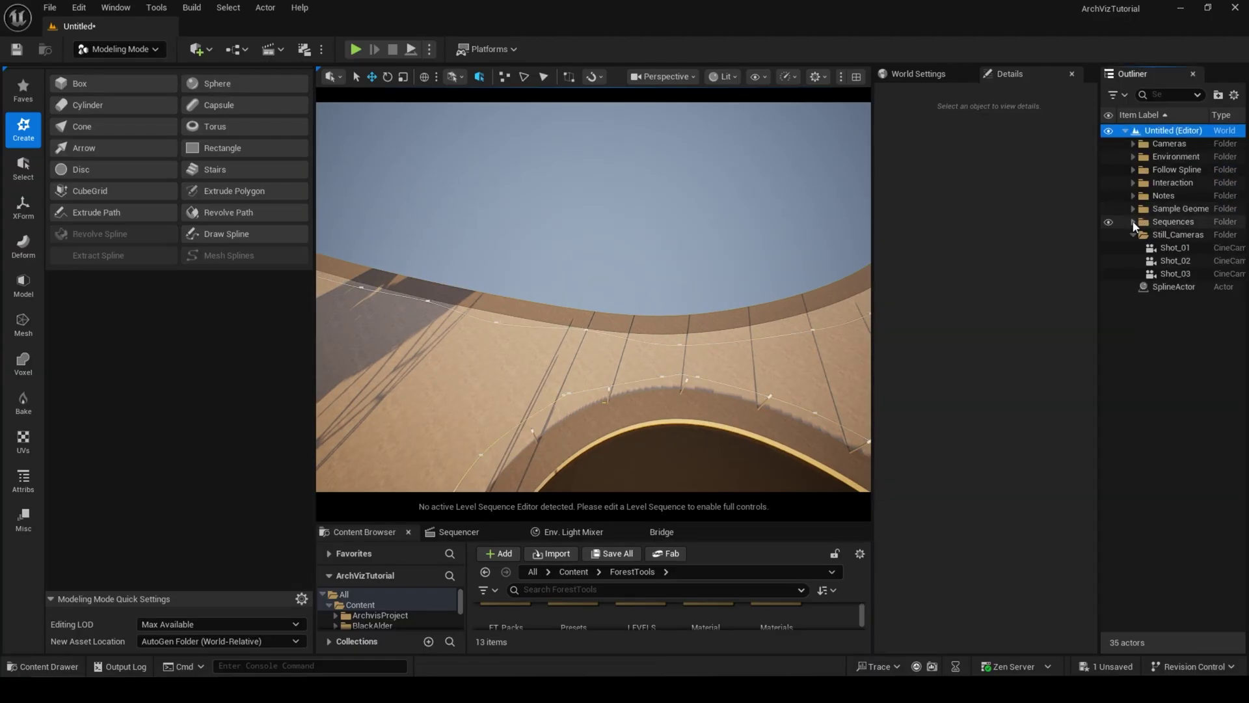
double_click(1178, 251)
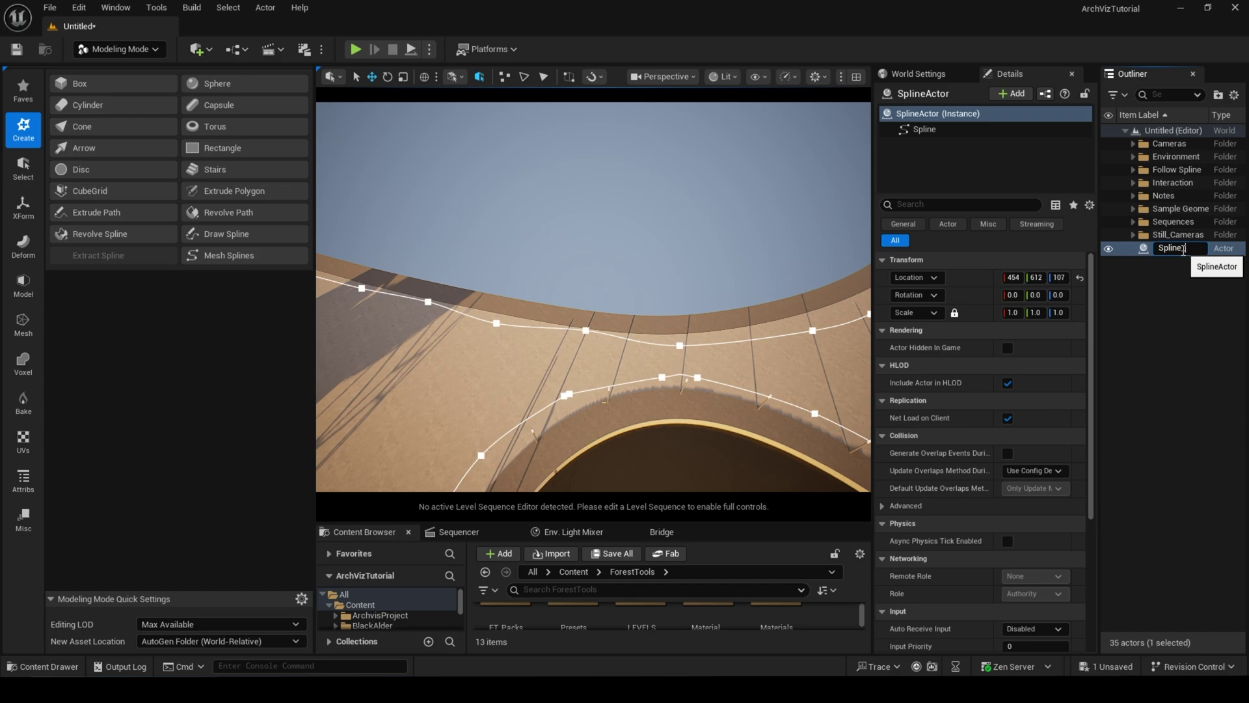
type("Spline_Trees")
key("Return")
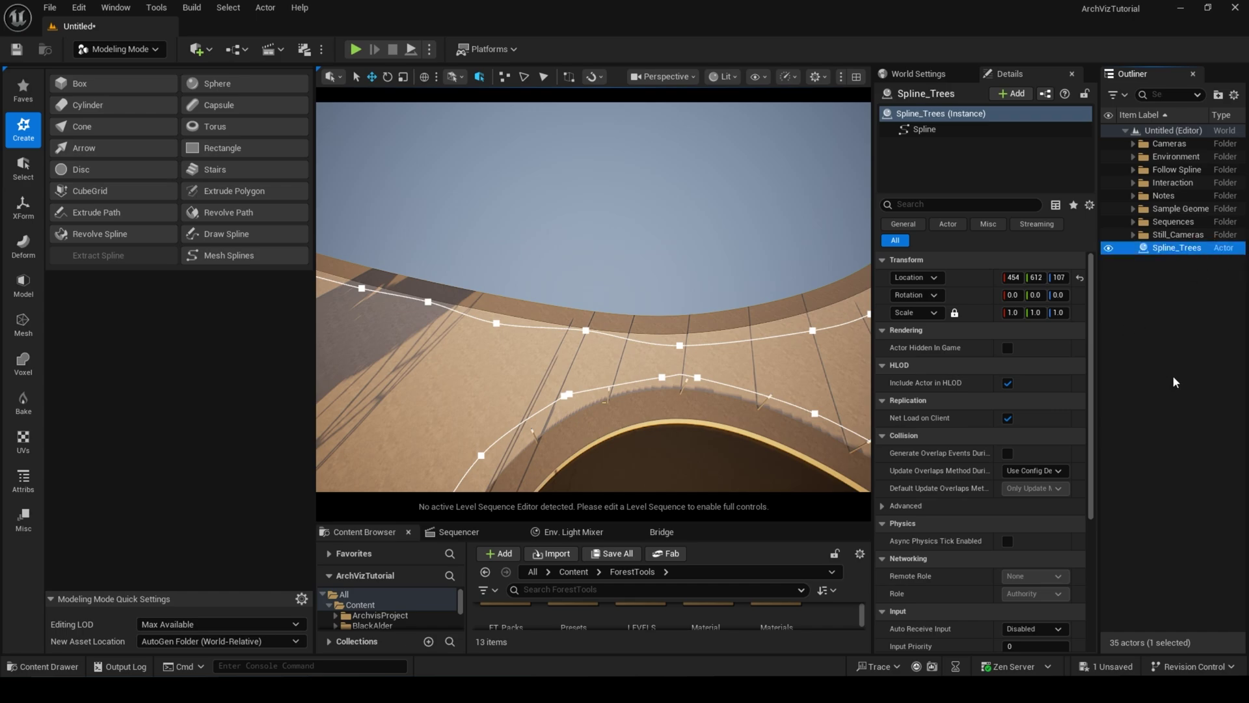
Return to Selection Mode and place the ForestTools blueprint on the terrain beside the building
left_click(708, 515)
key("shift+1")
right_click_drag(519, 302, 391, 329)
right_click_drag(521, 403, 521, 364)
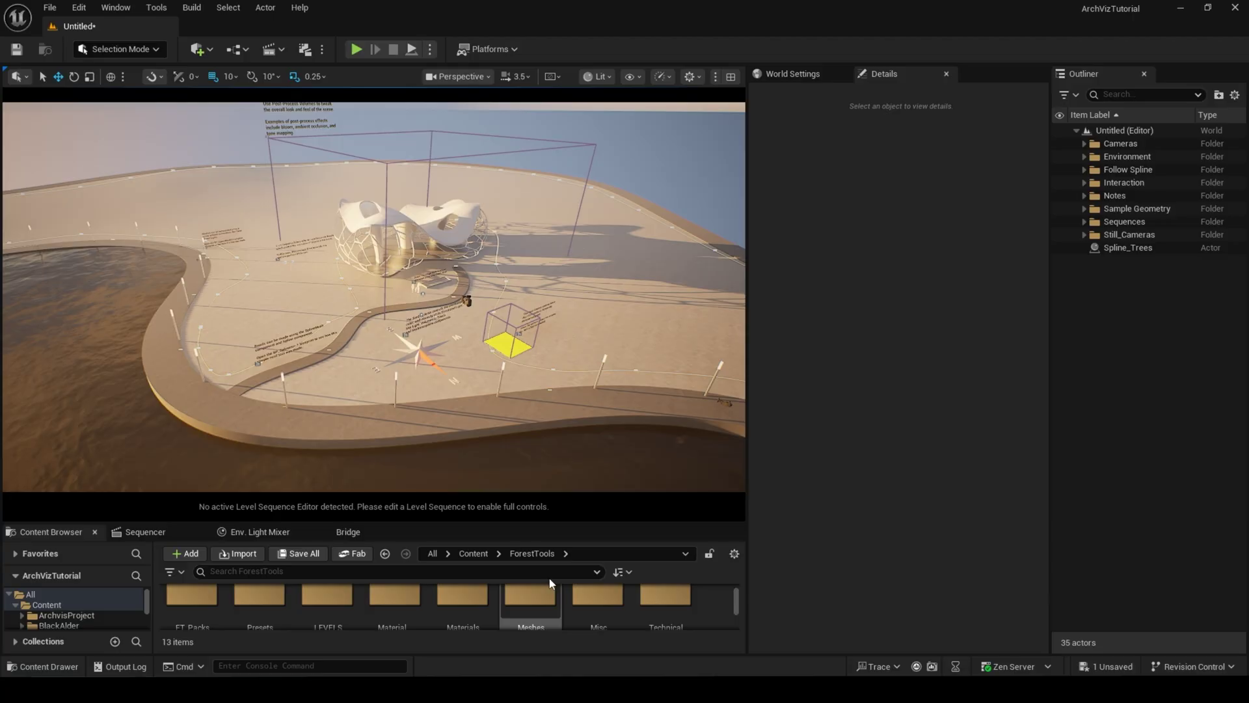
left_click_drag(574, 523, 592, 376)
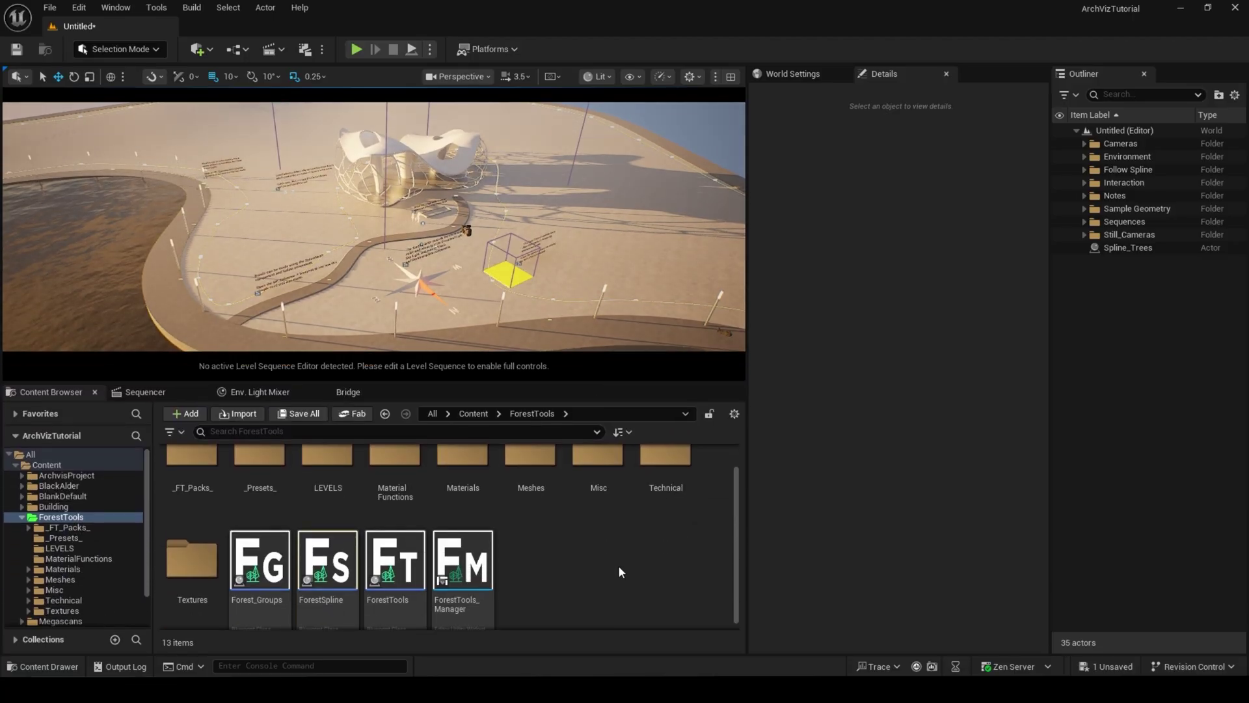
left_click(395, 561)
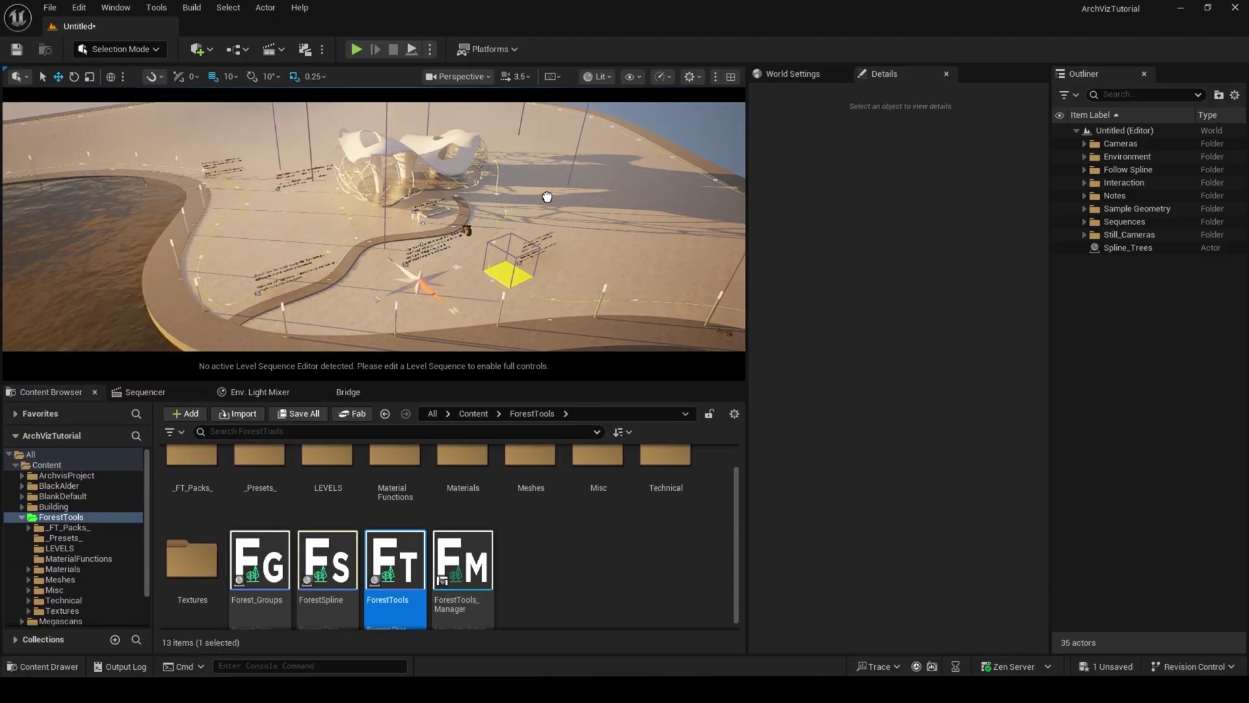
left_click_drag(547, 197, 547, 197)
Set the ForestTools actor's Scatter Mode to Static Mesh and enable Use Poison Sampling For Mesh
left_click(946, 384)
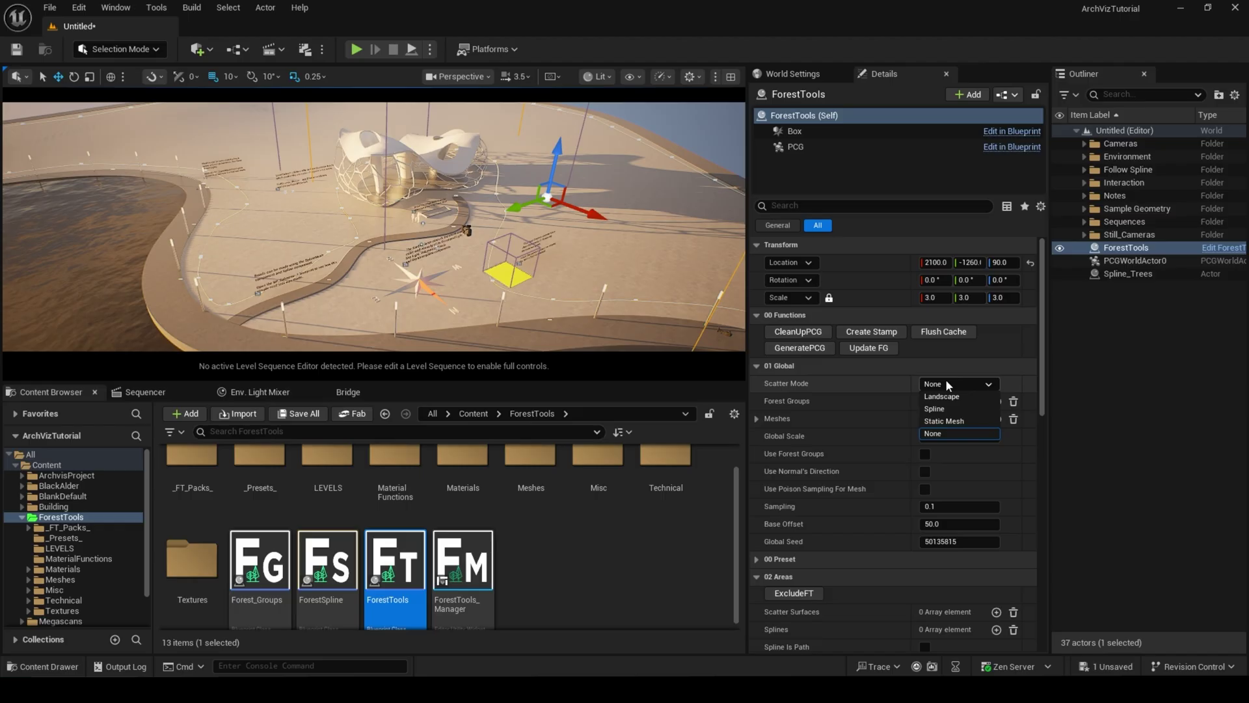
left_click(955, 421)
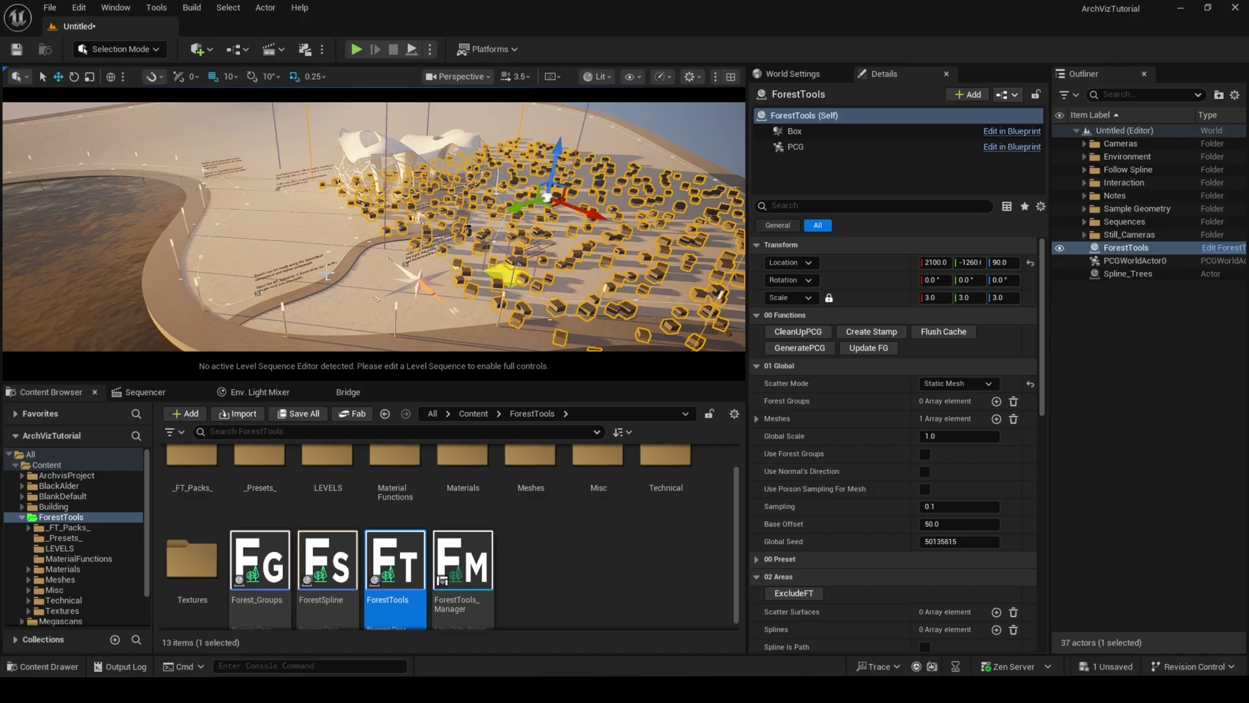
left_click(927, 486)
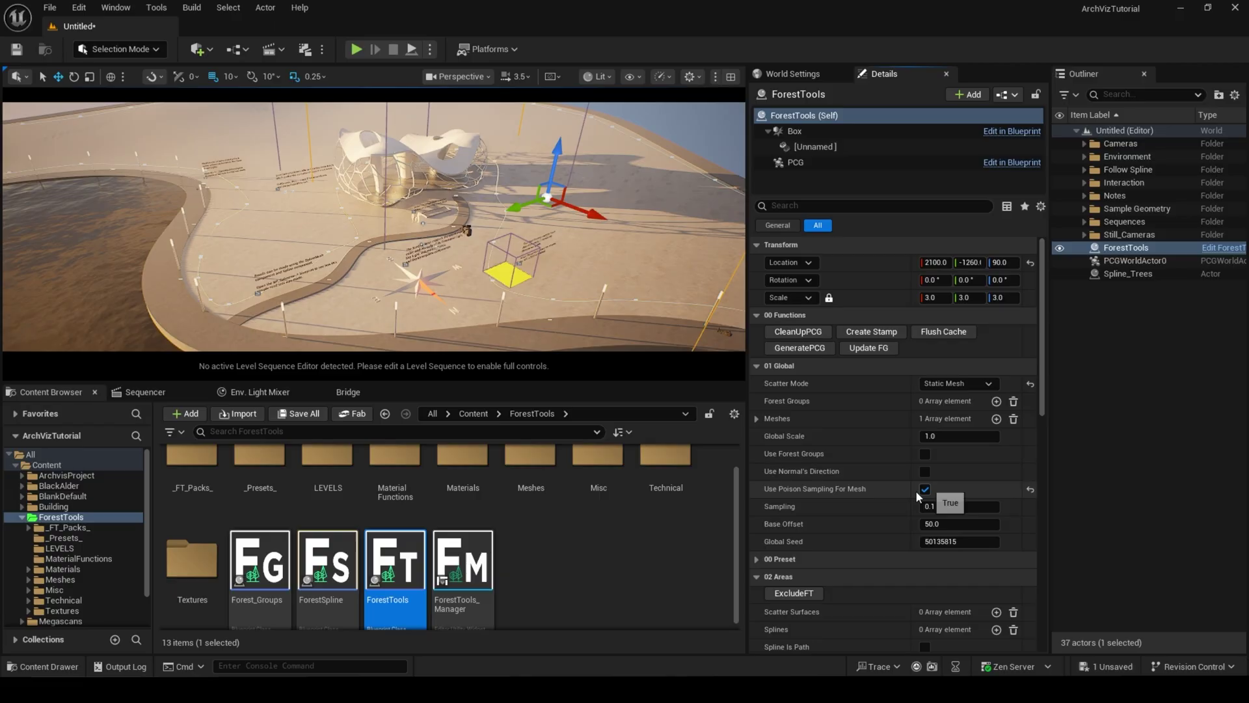
scroll(857, 498, "down", 4)
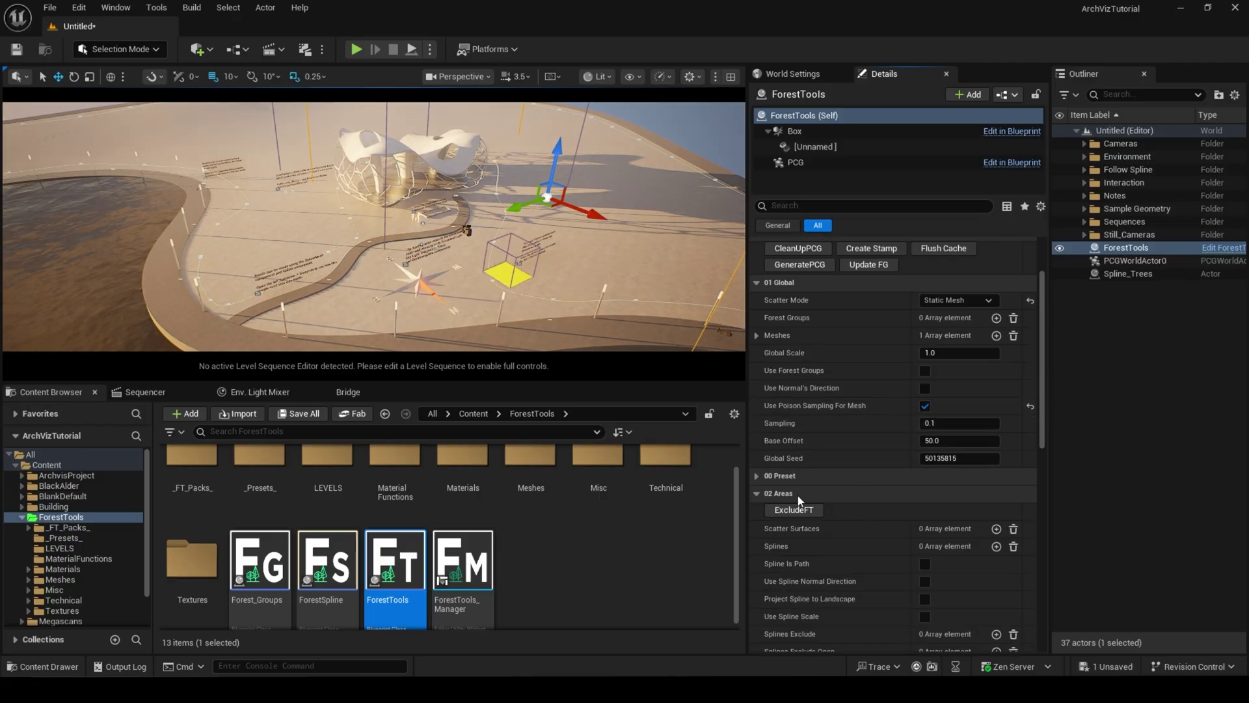
Set the ForestTools Sampling to 0.002 and add a Scatter Surfaces entry that references the Terrain actor
scroll(861, 502, "down", 4)
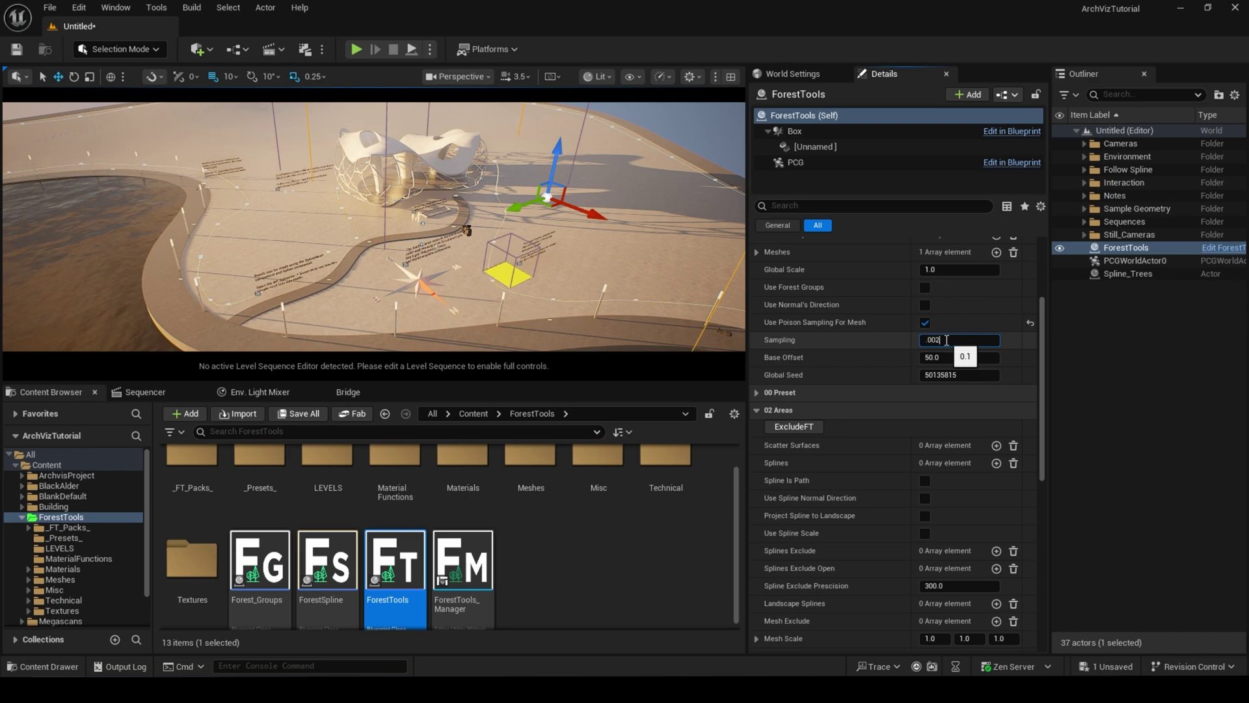
key("Return")
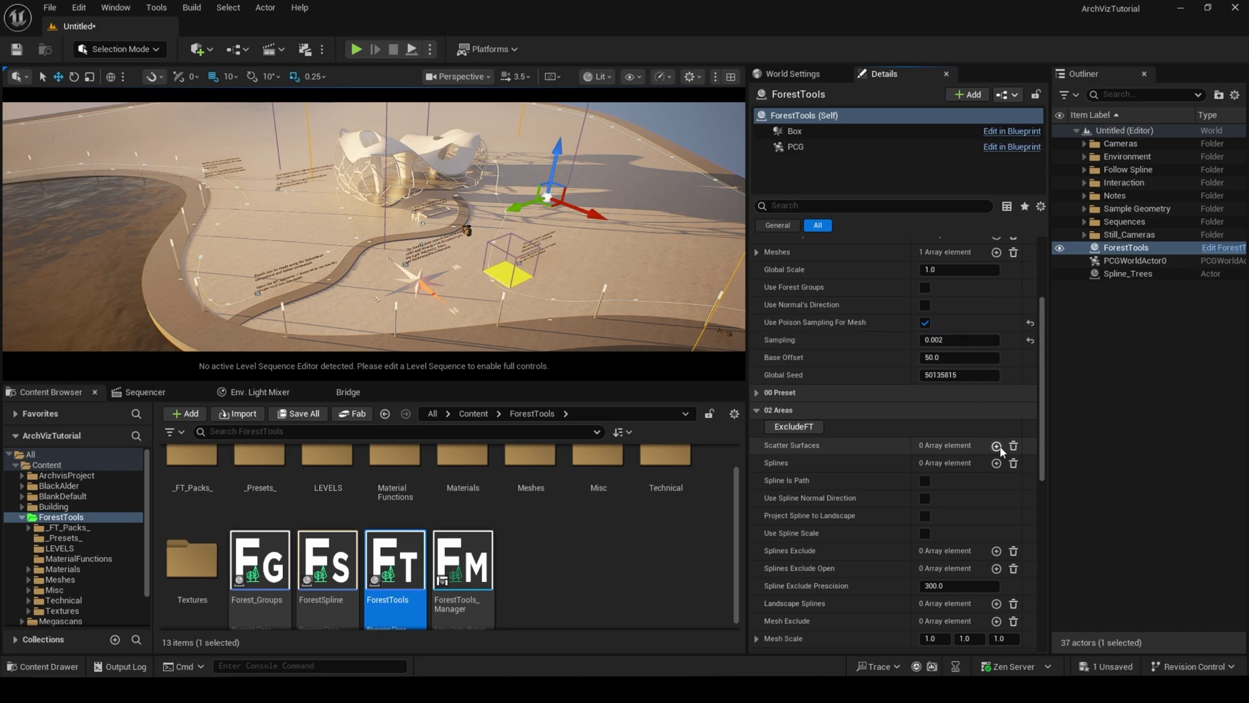
left_click(997, 446)
left_click(769, 464)
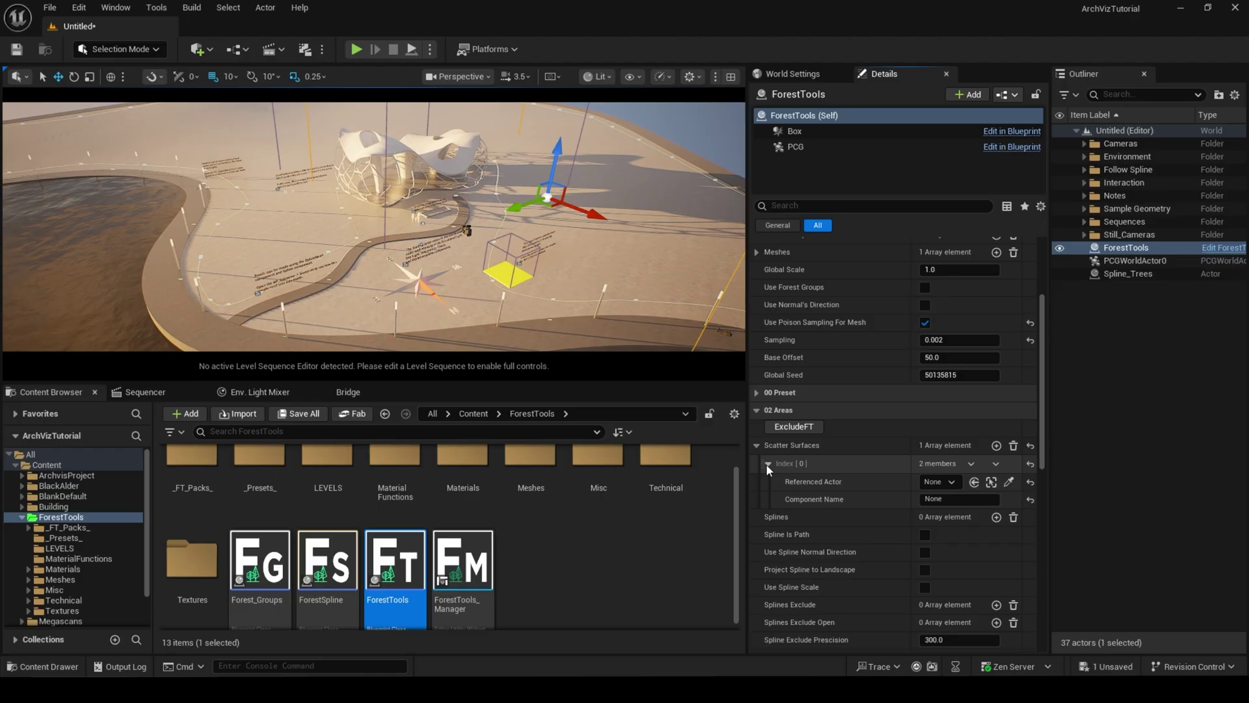
left_click(1009, 482)
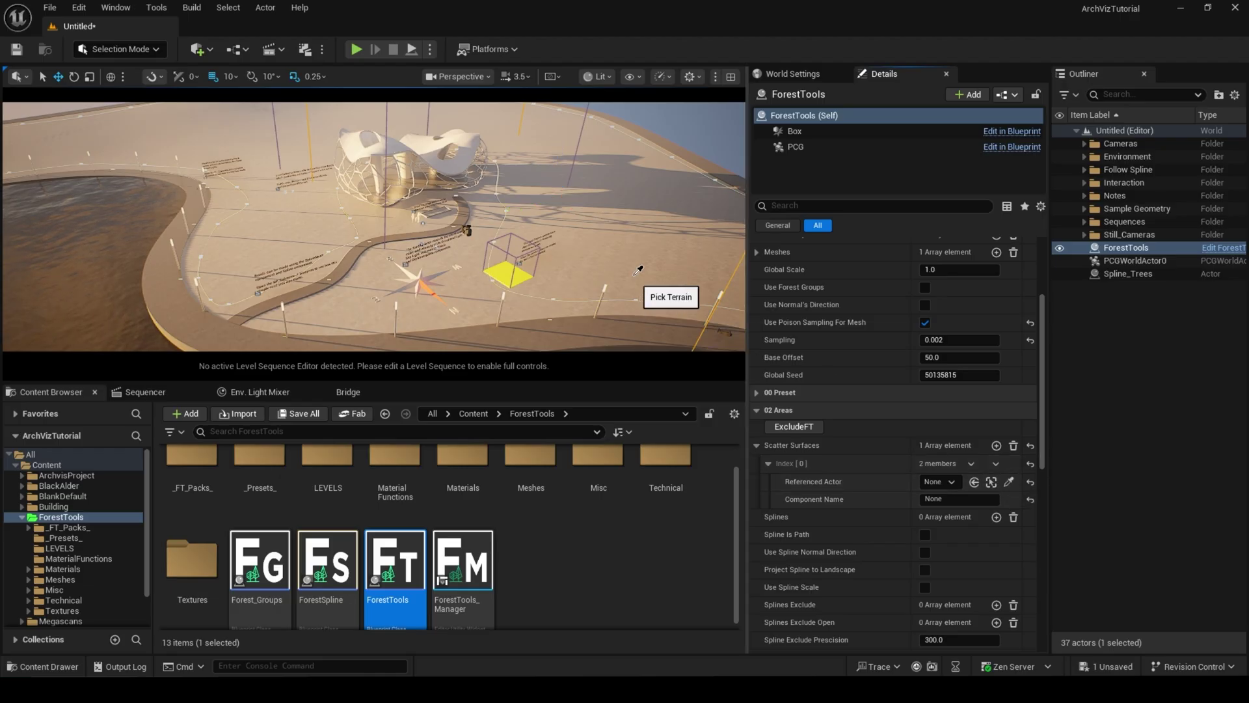
left_click(632, 276)
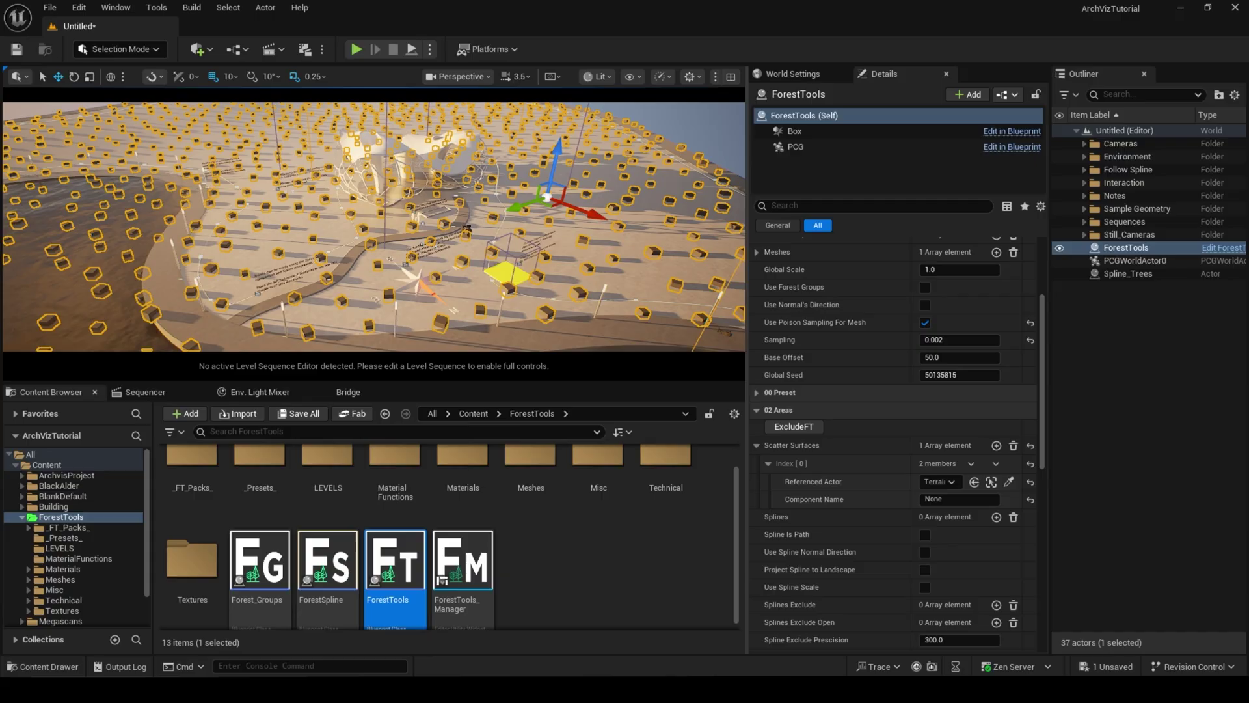
Examine the distribution of the scattered placeholder cubes over the terrain and water, with the editor overlays hidden
right_click_drag(455, 247, 277, 224)
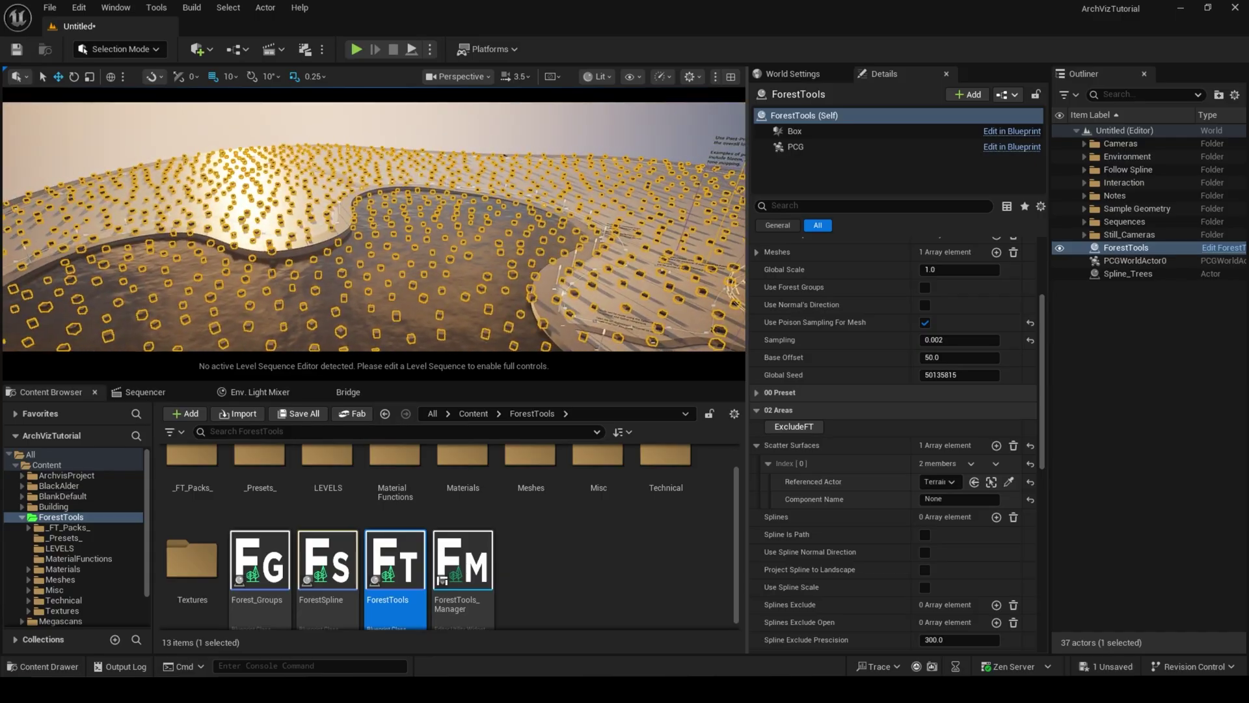
left_click(809, 410)
right_click_drag(515, 248, 462, 244)
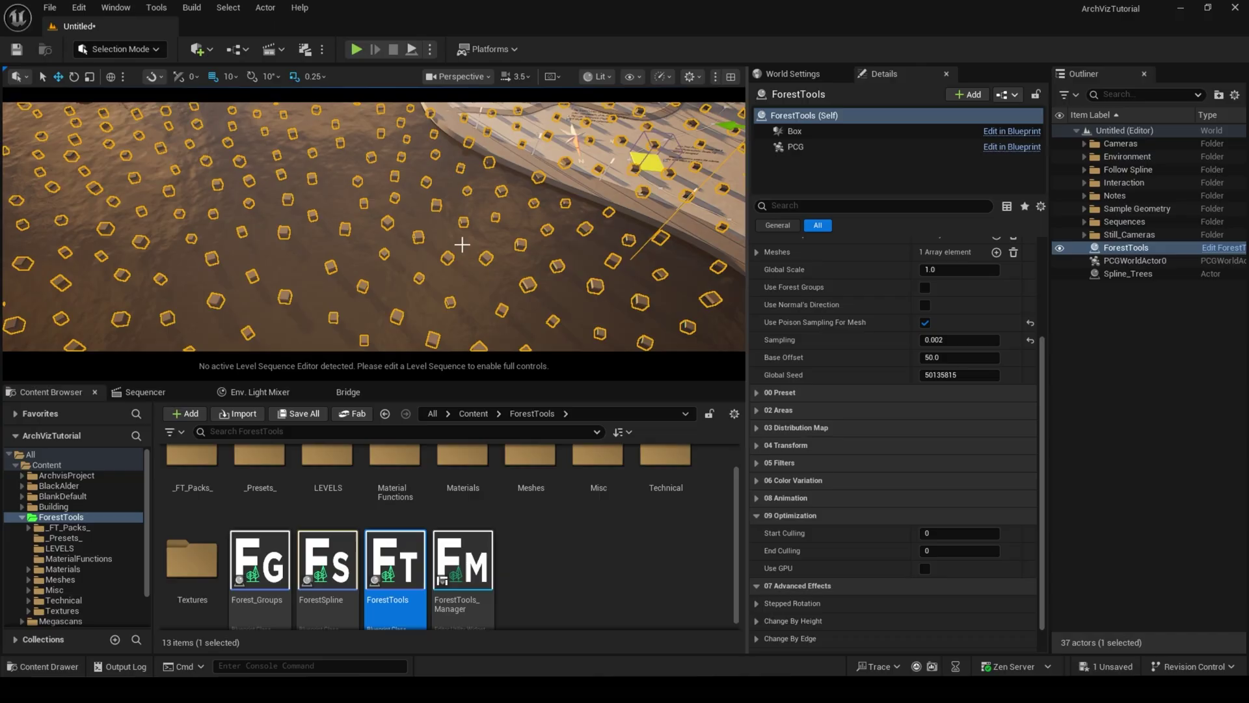
key("f")
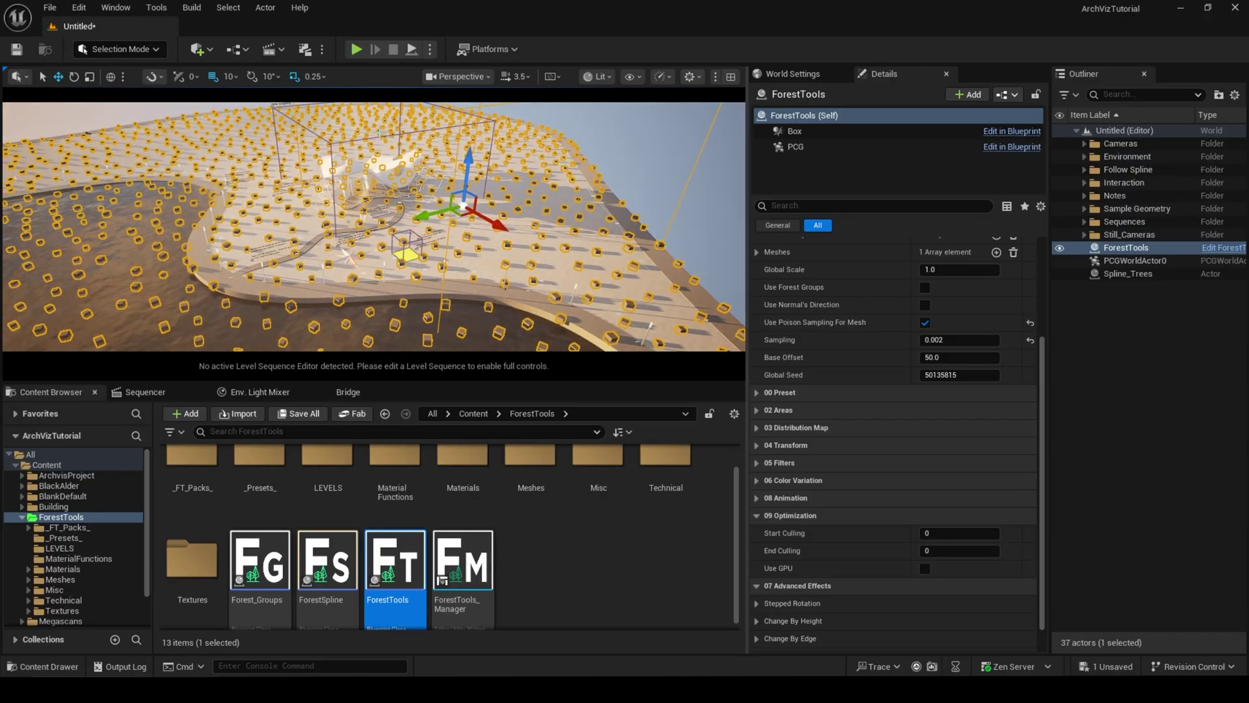
key("w")
right_click_drag(322, 190, 353, 206)
key("g")
key("s")
Enable Height Filtering in the ForestTools filter settings
scroll(909, 544, "down", 2)
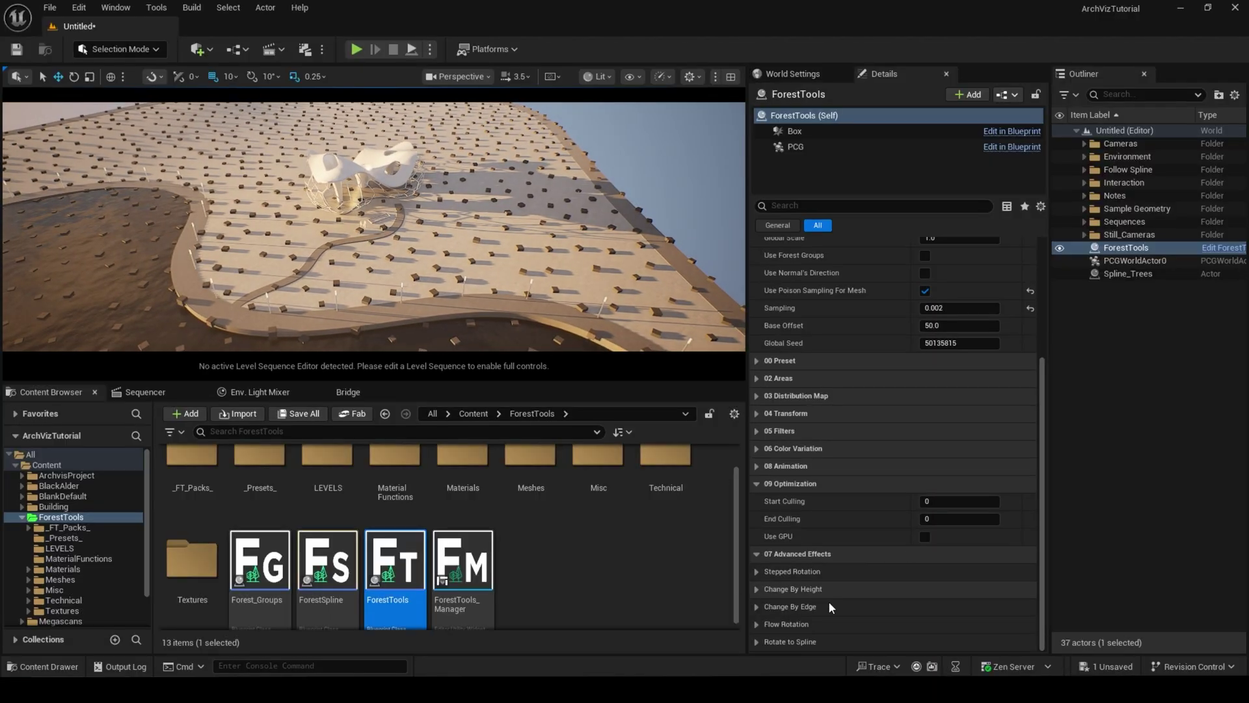
scroll(763, 559, "up", 3)
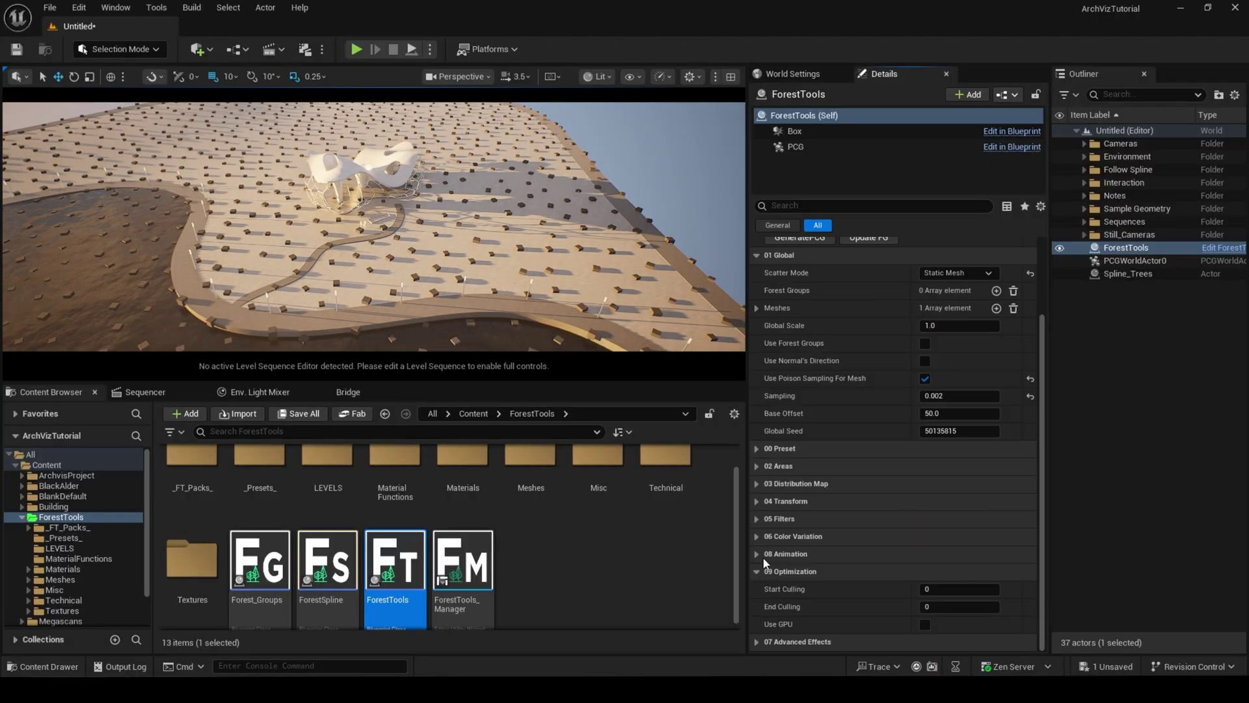
left_click(787, 574)
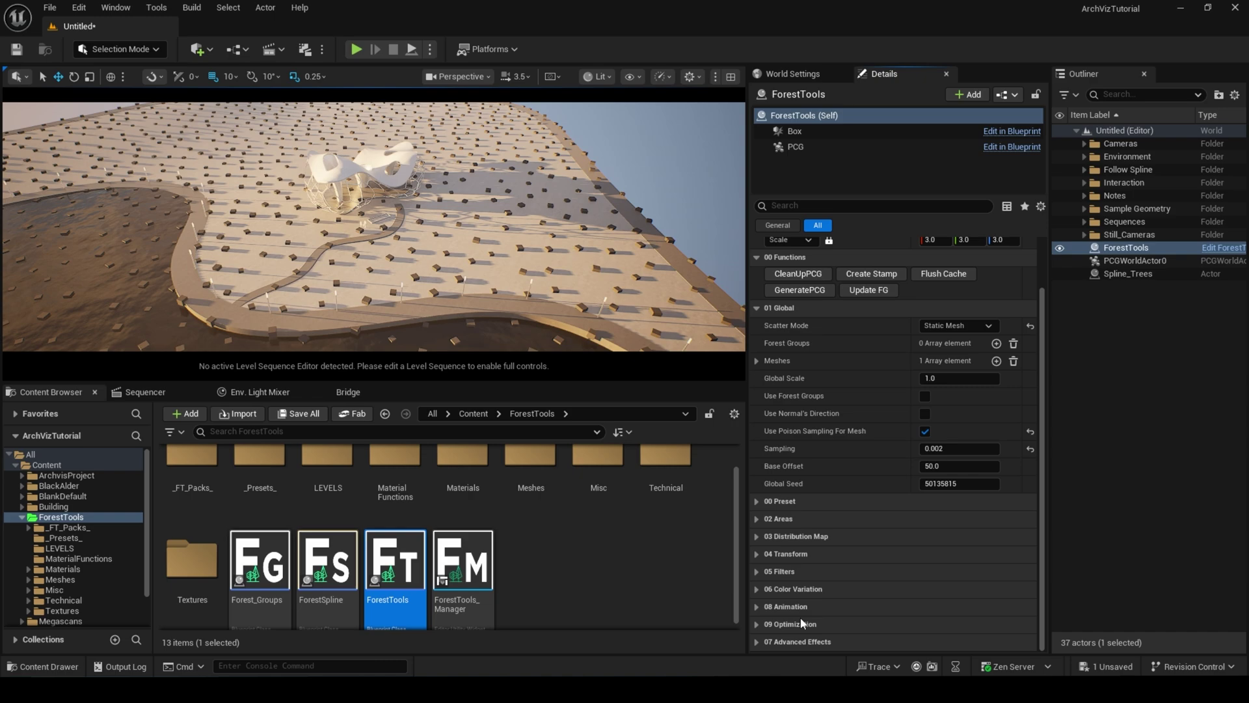
left_click(783, 574)
scroll(823, 595, "down", 3)
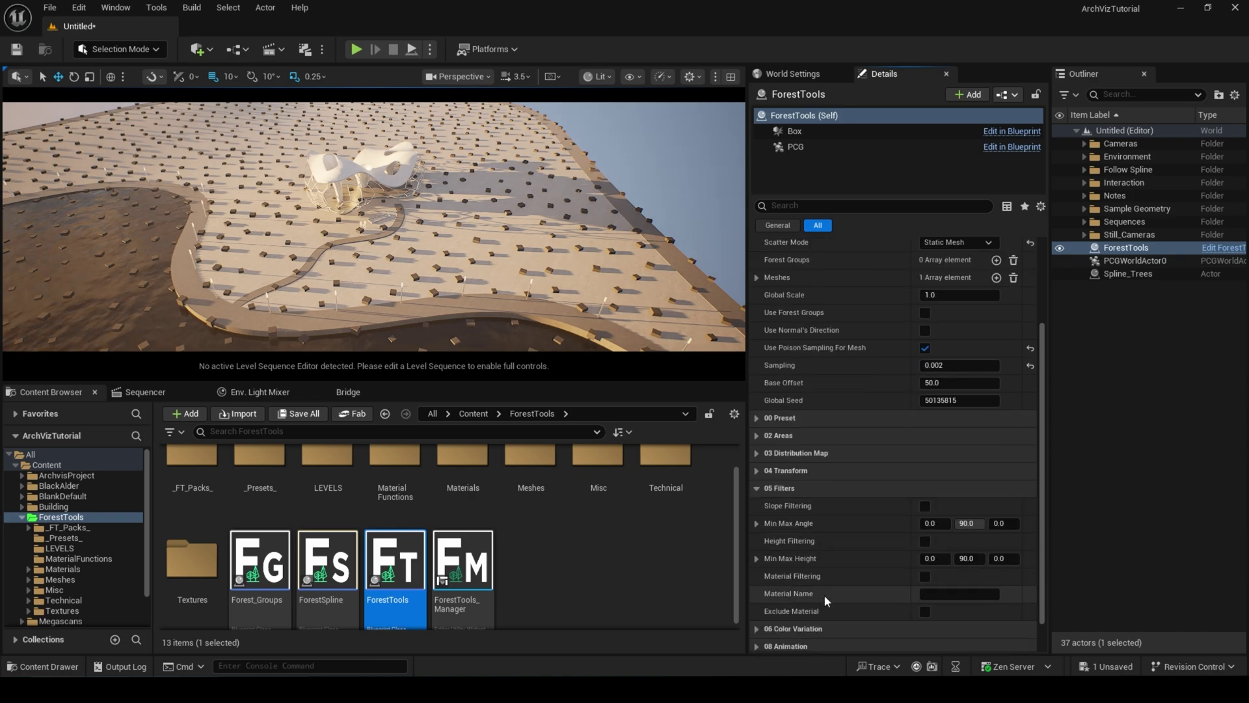
left_click(926, 541)
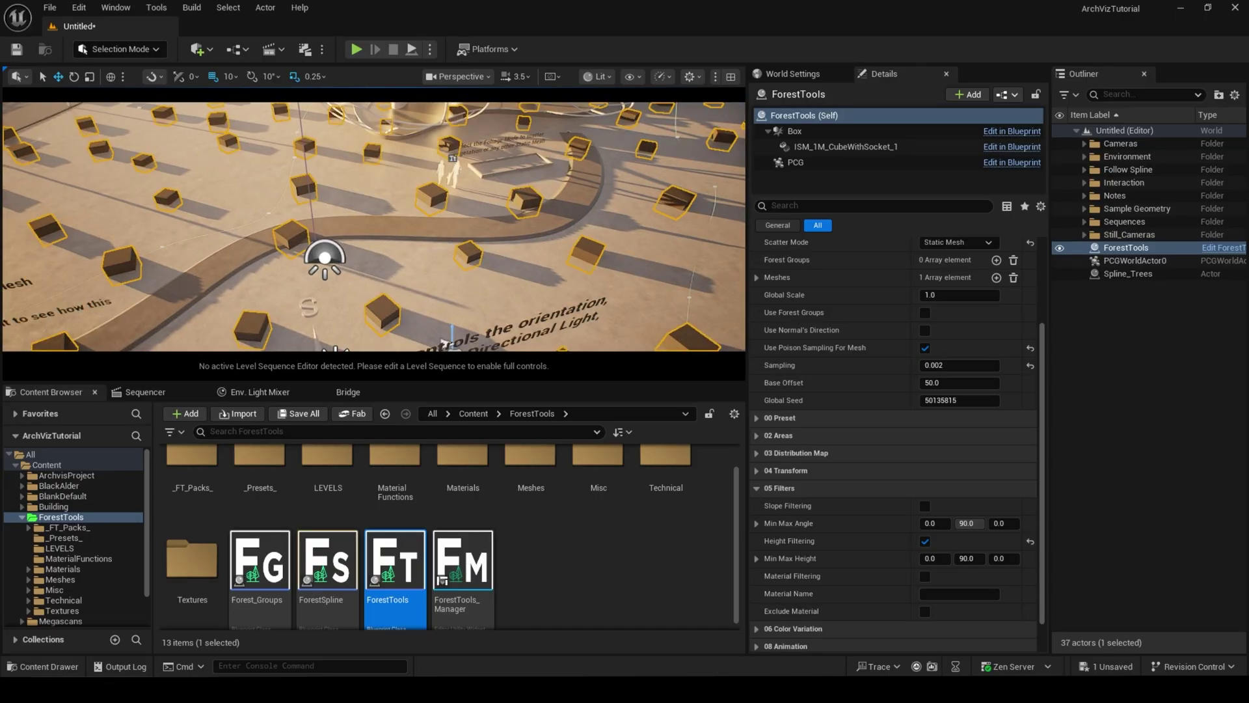
left_click(423, 222)
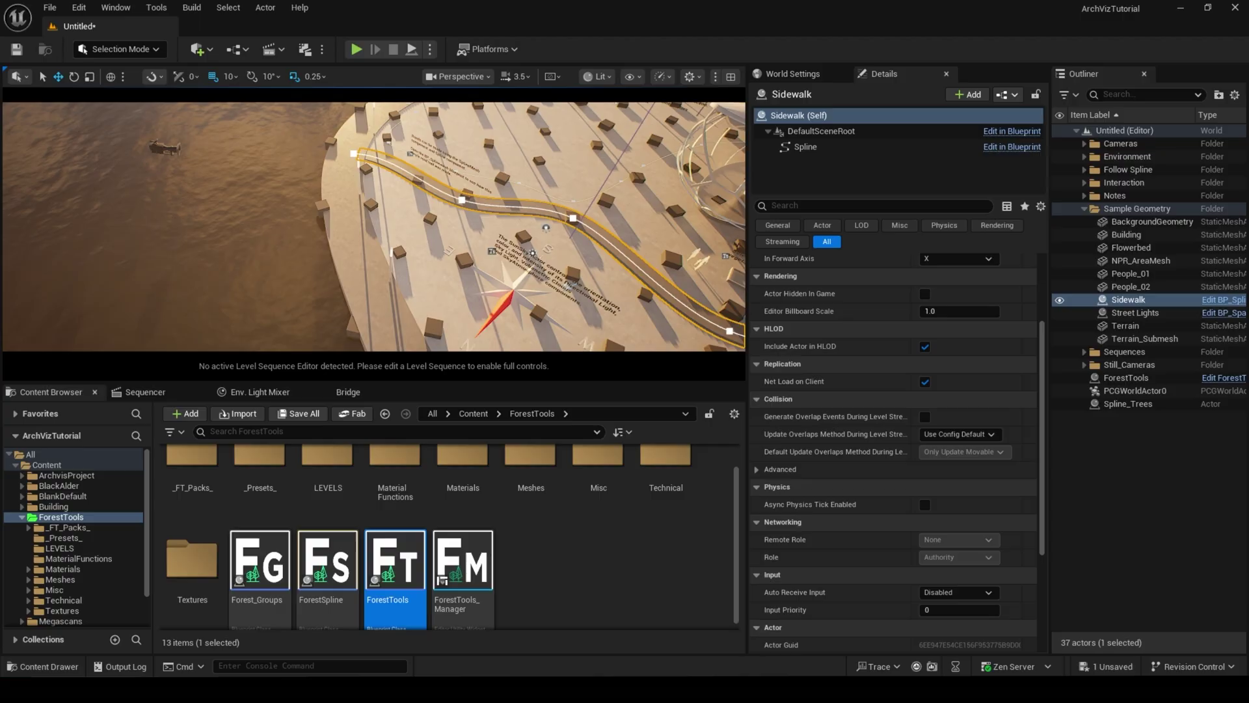
left_click(1112, 325)
left_click(1121, 469)
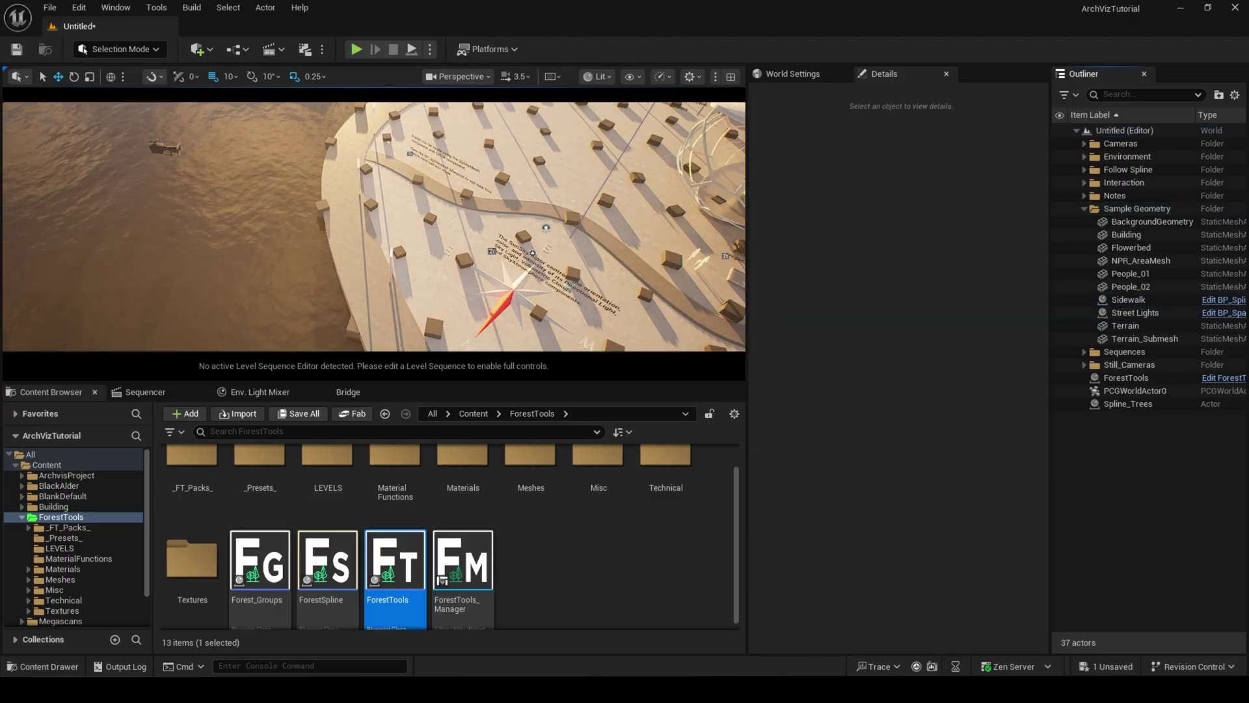
right_click_drag(393, 222, 546, 218)
Add a Splines Exclude entry to the ForestTools actor and set its spline's Referenced Actor to Spline_Trees
left_click(384, 219)
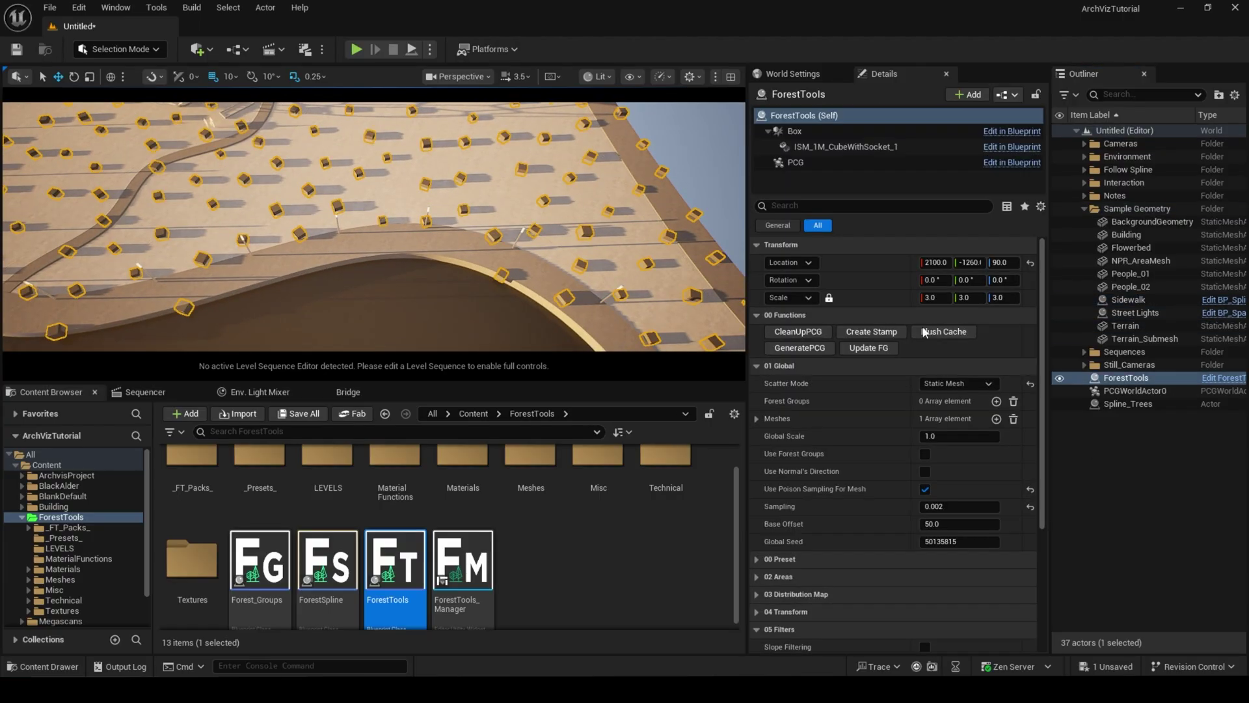
left_click(774, 453)
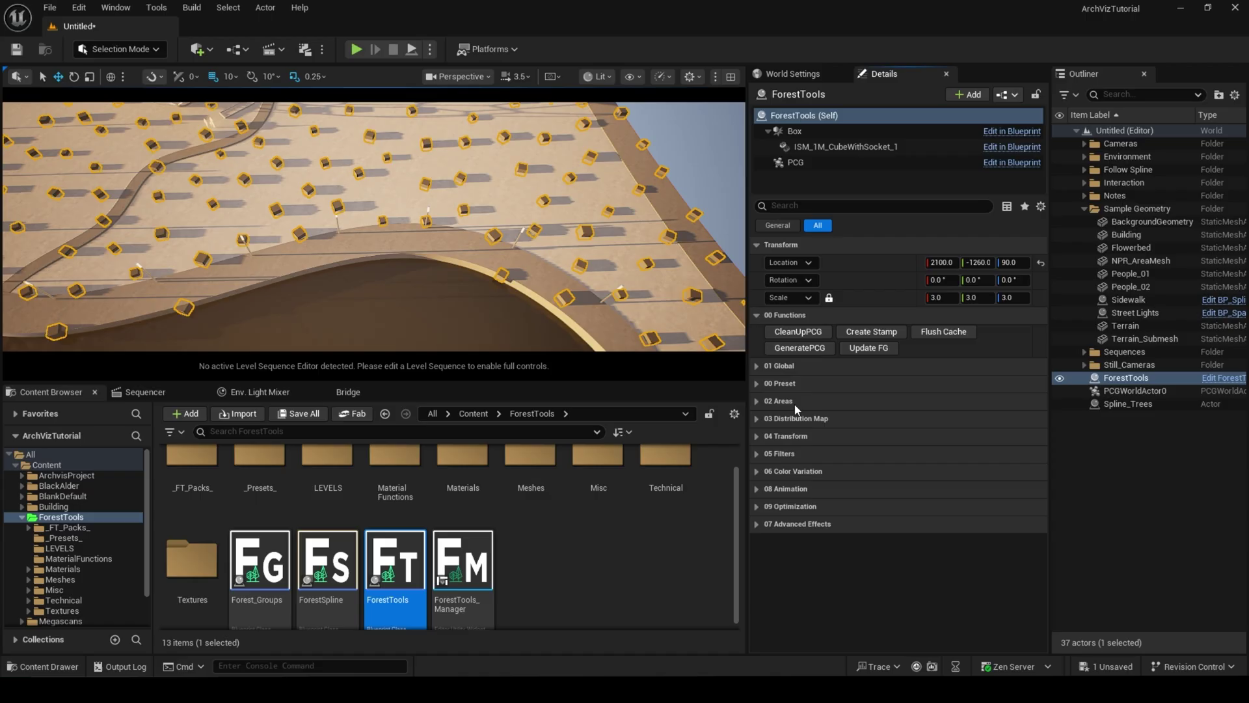
left_click(778, 400)
scroll(800, 423, "down", 2)
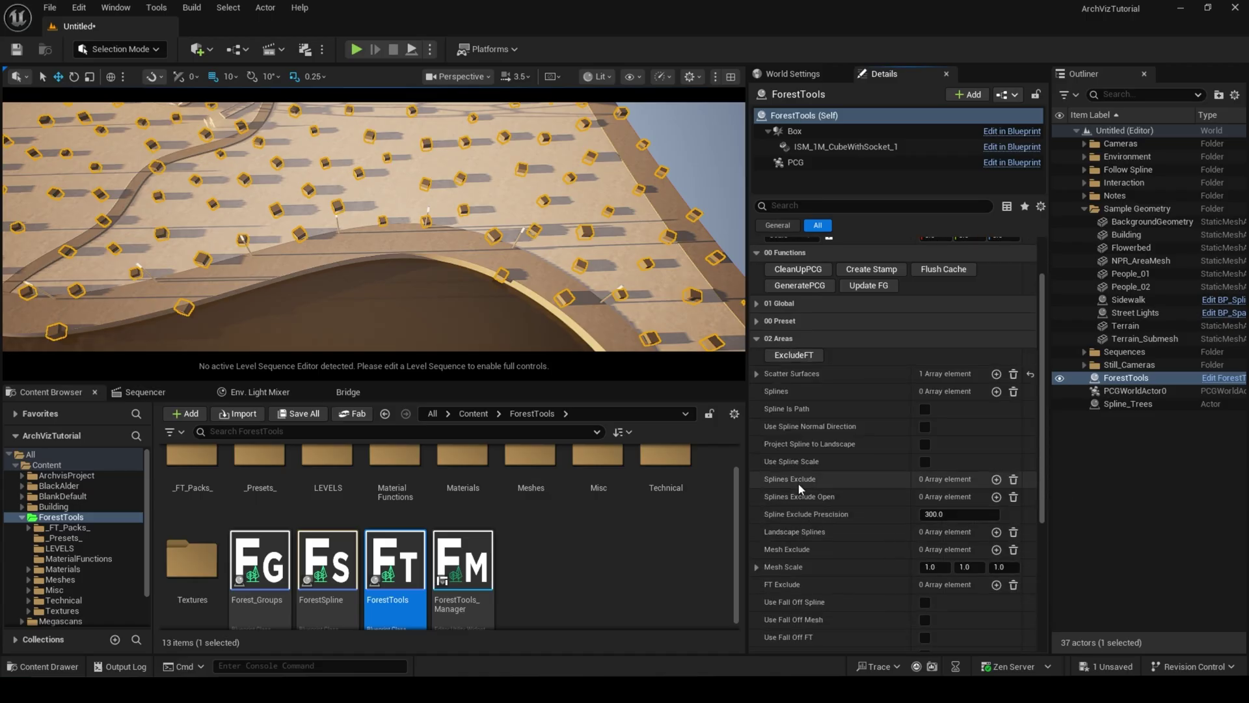
left_click(995, 480)
left_click(768, 551)
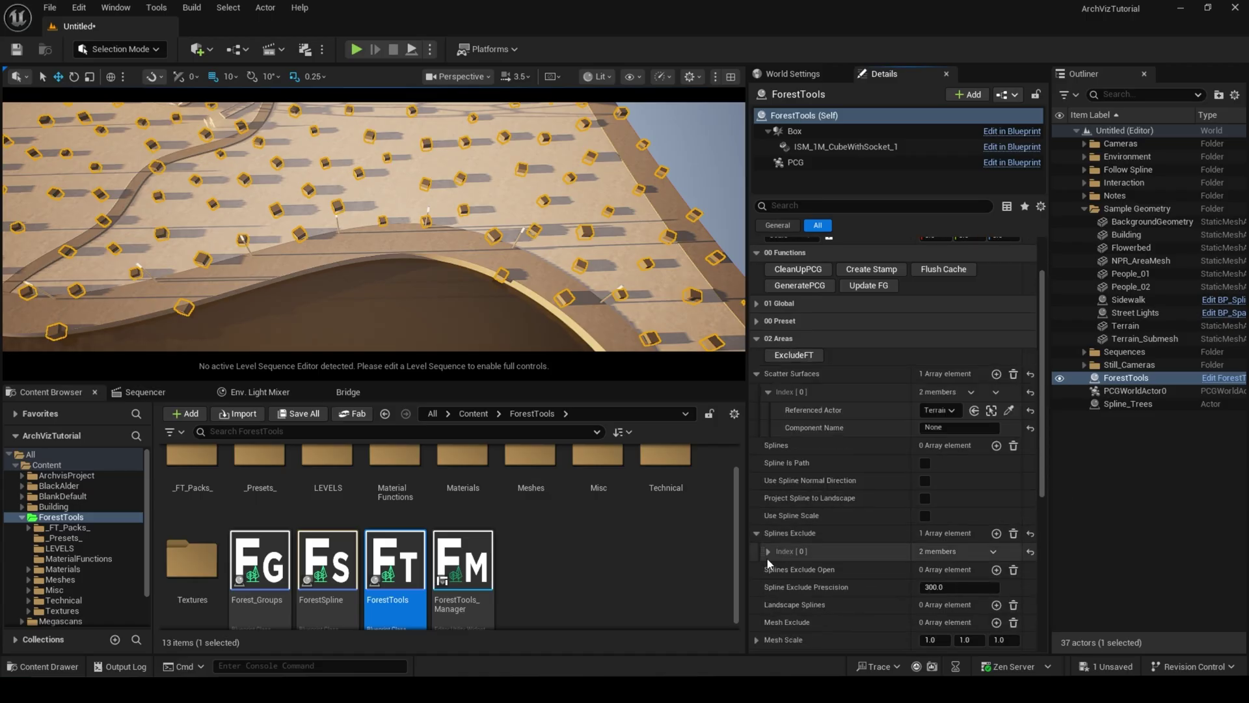
left_click(777, 570)
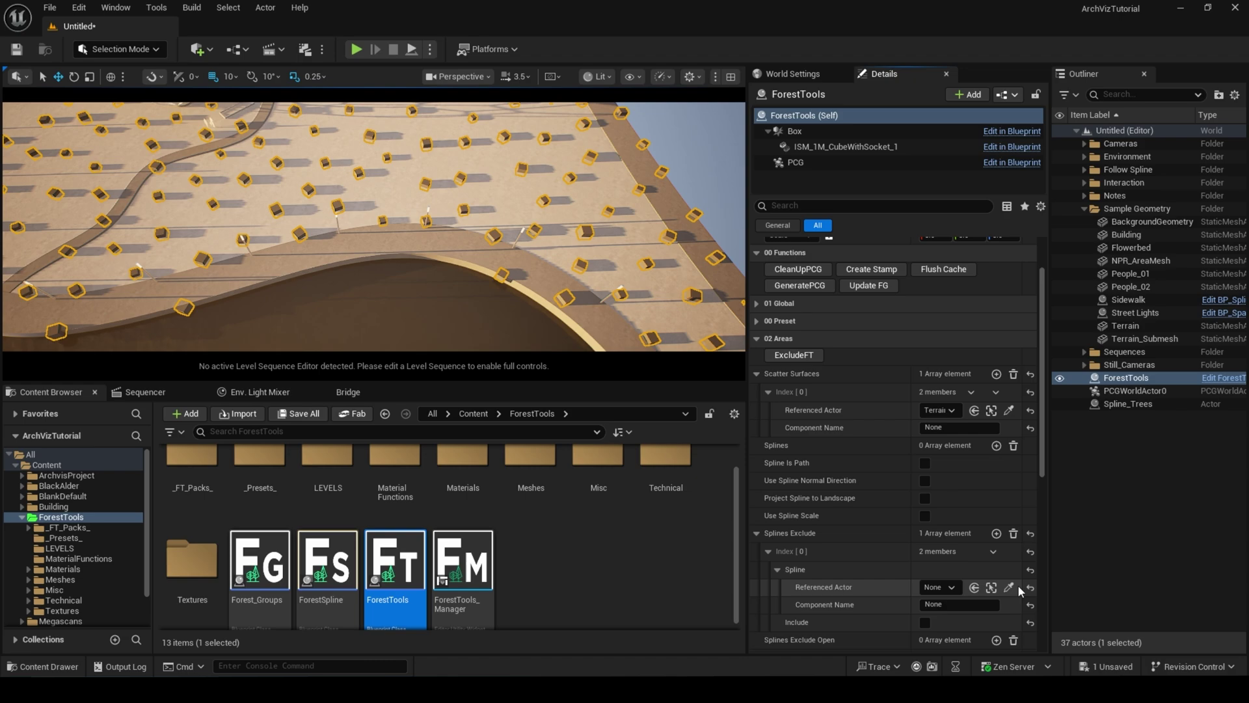
left_click(941, 587)
type("S")
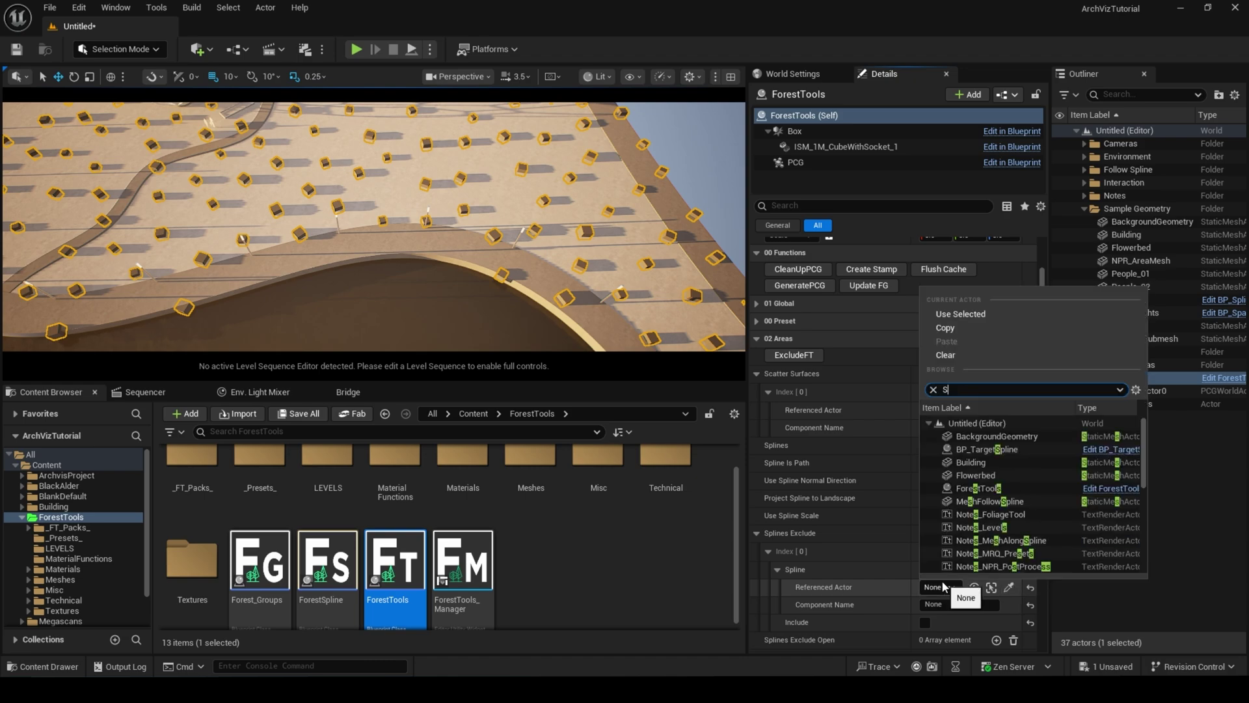
type("pli")
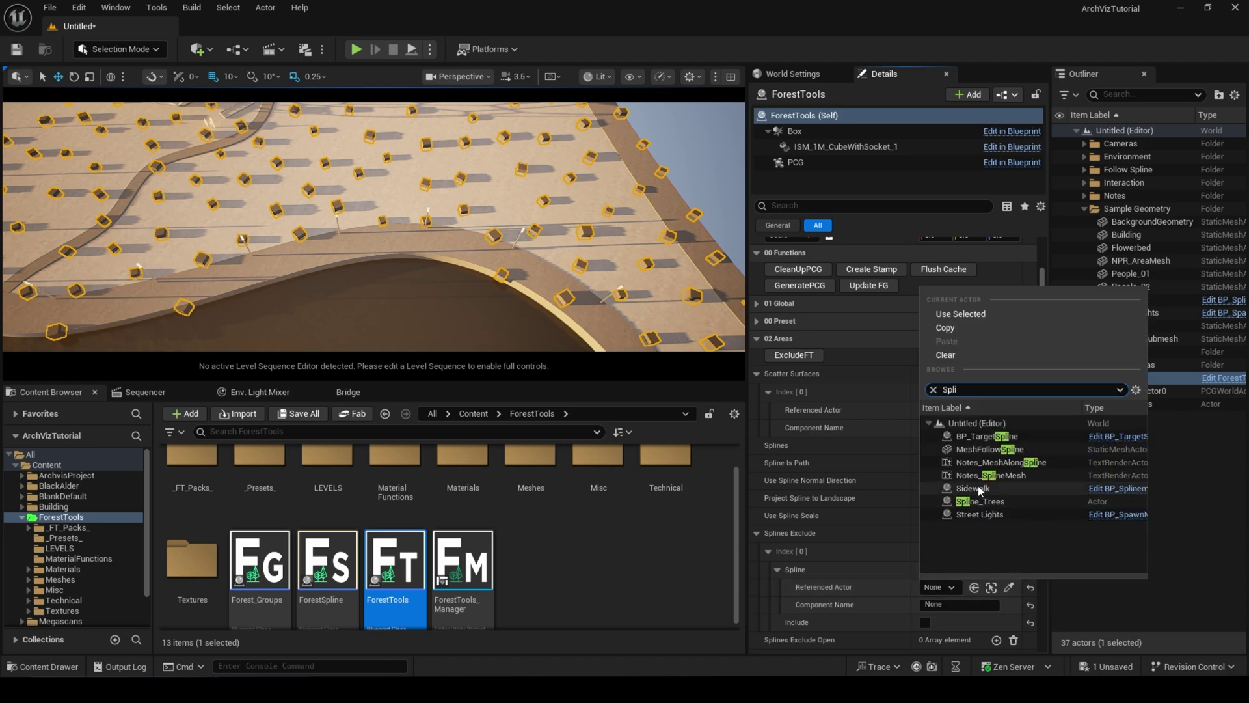
left_click(980, 501)
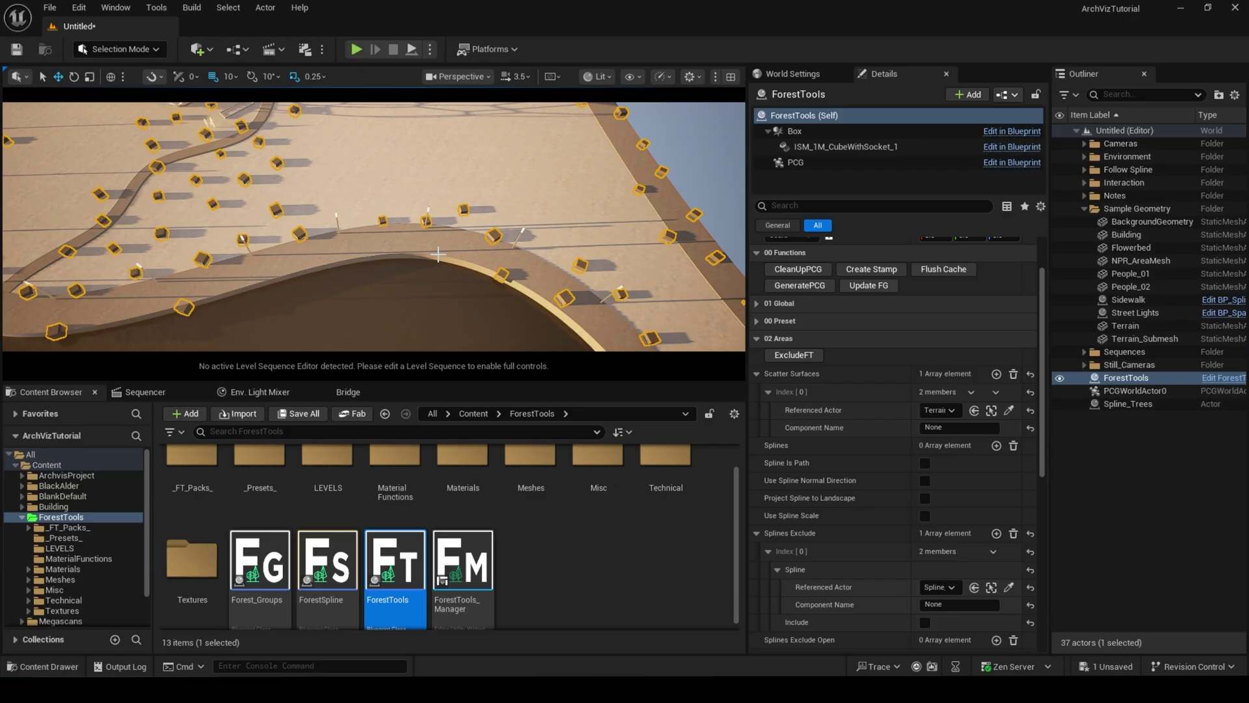
Enable Include on the Spline_Trees entry and view the resulting scatter without editor overlays
key("f")
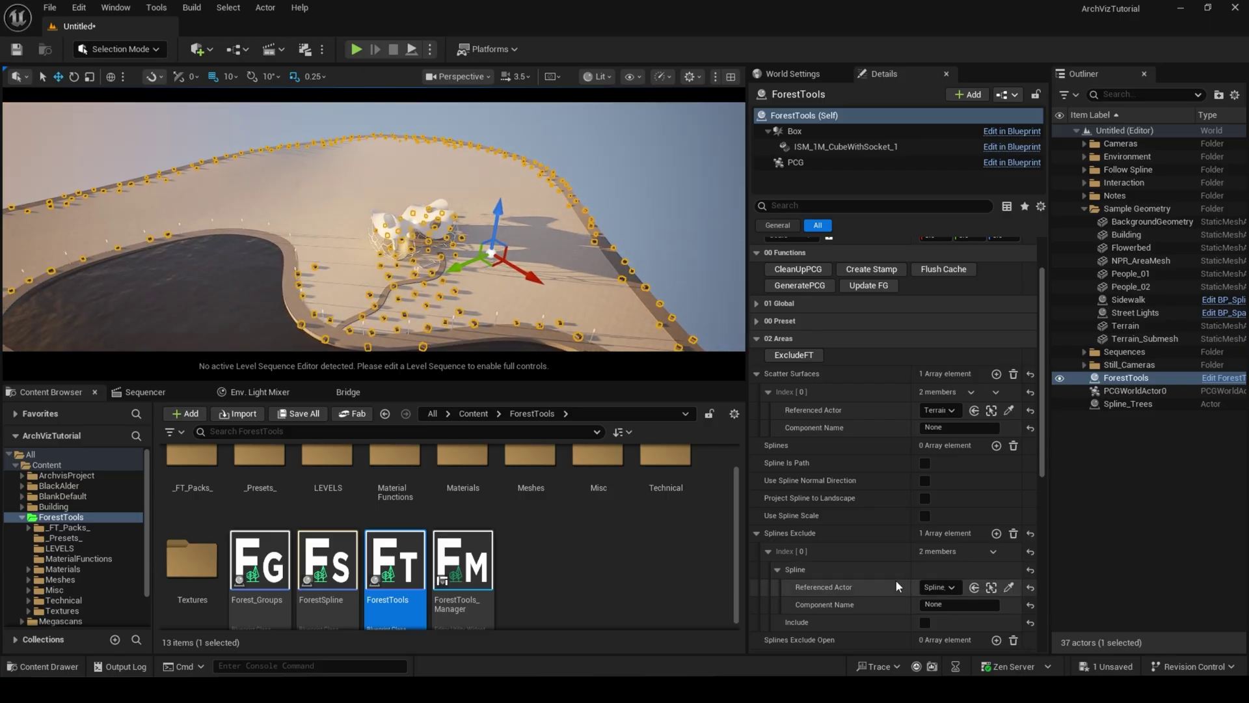
scroll(895, 579, "down", 2)
left_click(924, 559)
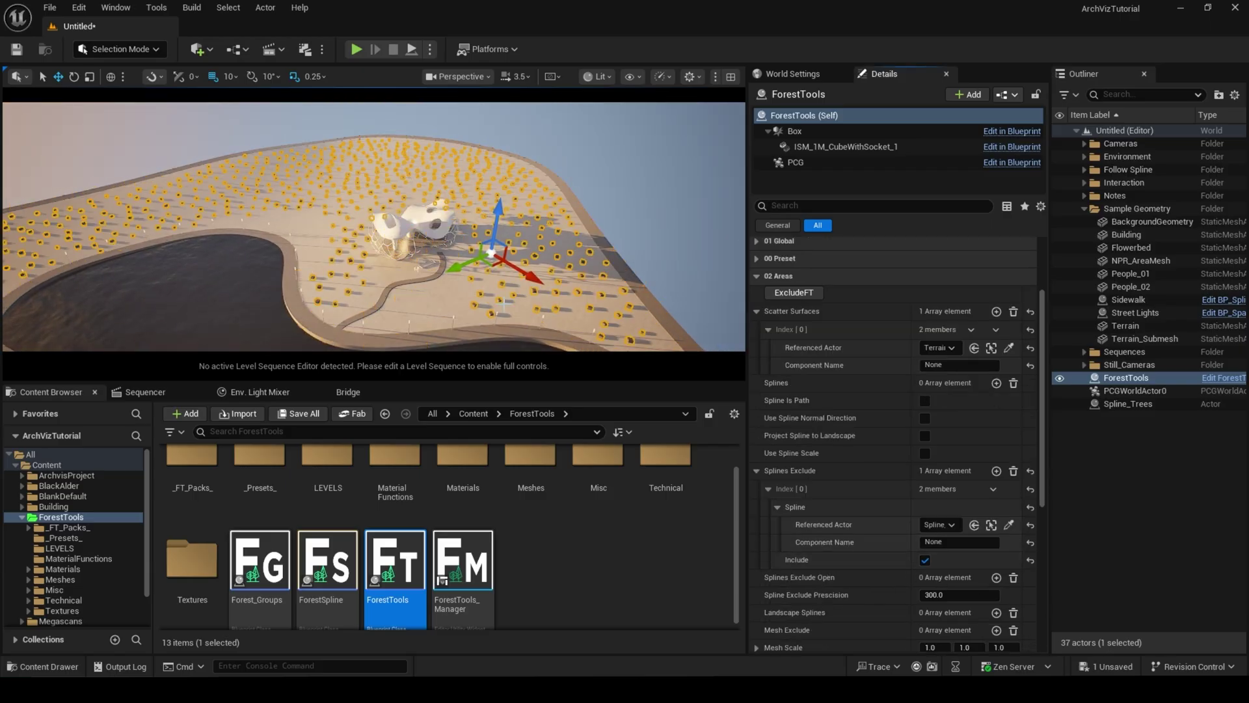
right_click_drag(496, 270, 423, 254)
key("g")
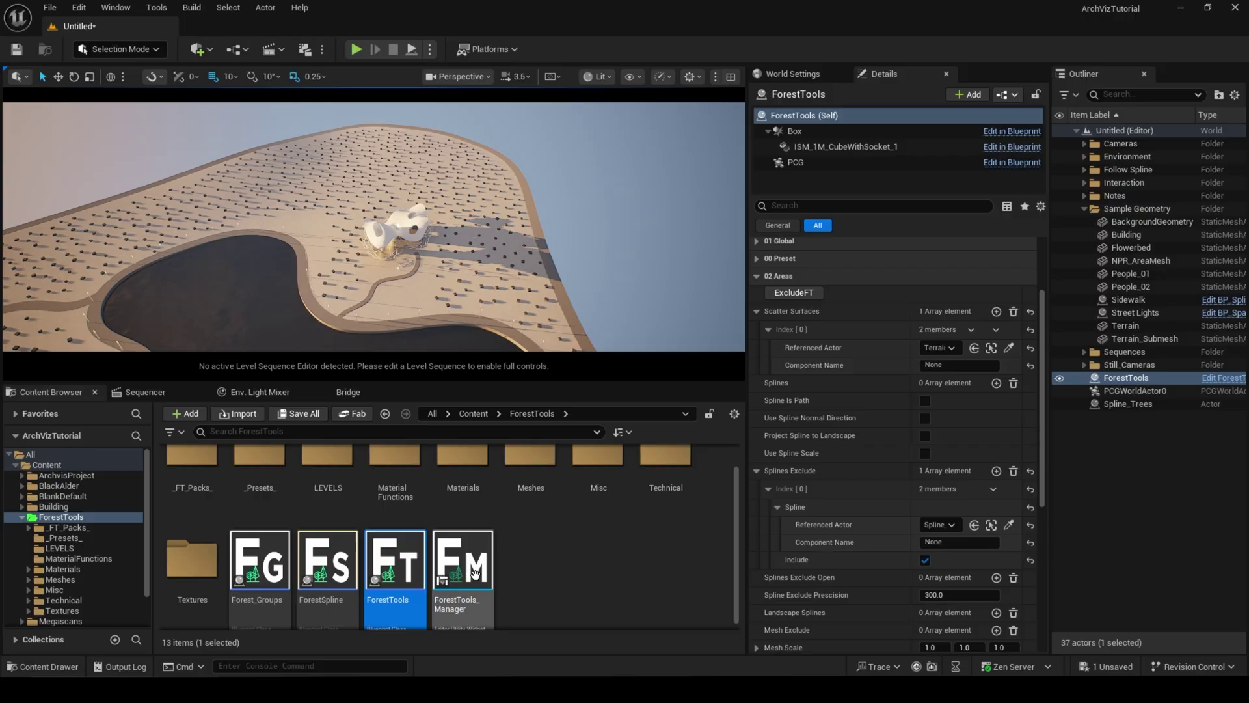
Run the ForestTools_Manager utility and assign the PivotPainter meshes SM_BlackAlder_Field_01_PP to 05_PP to the ForestTools object
right_click(475, 572)
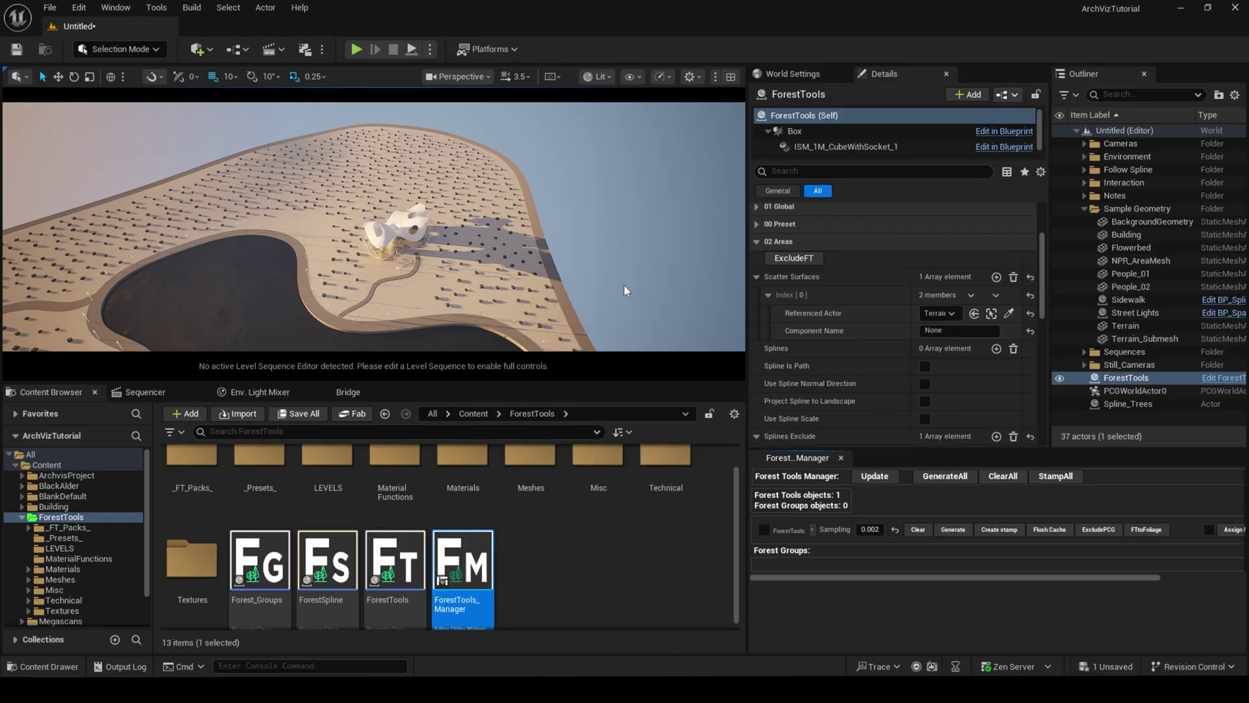
left_click_drag(948, 443, 950, 437)
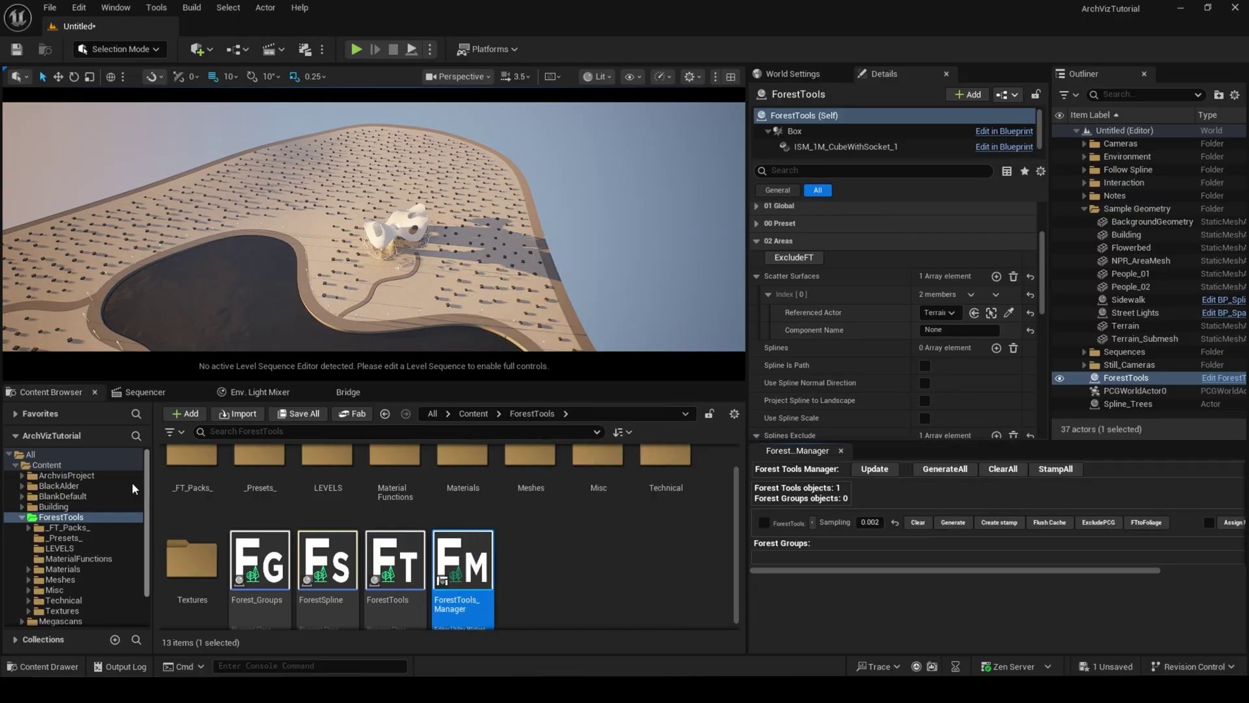
left_click(60, 485)
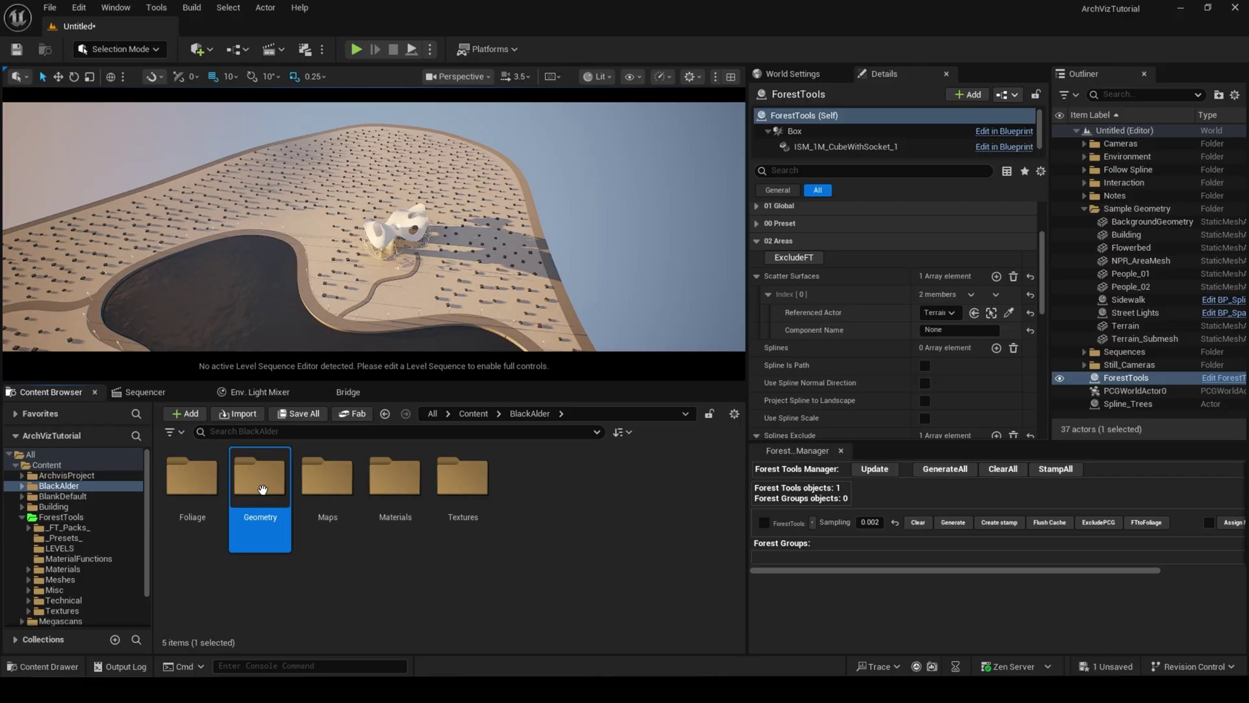
double_click(262, 489)
double_click(210, 491)
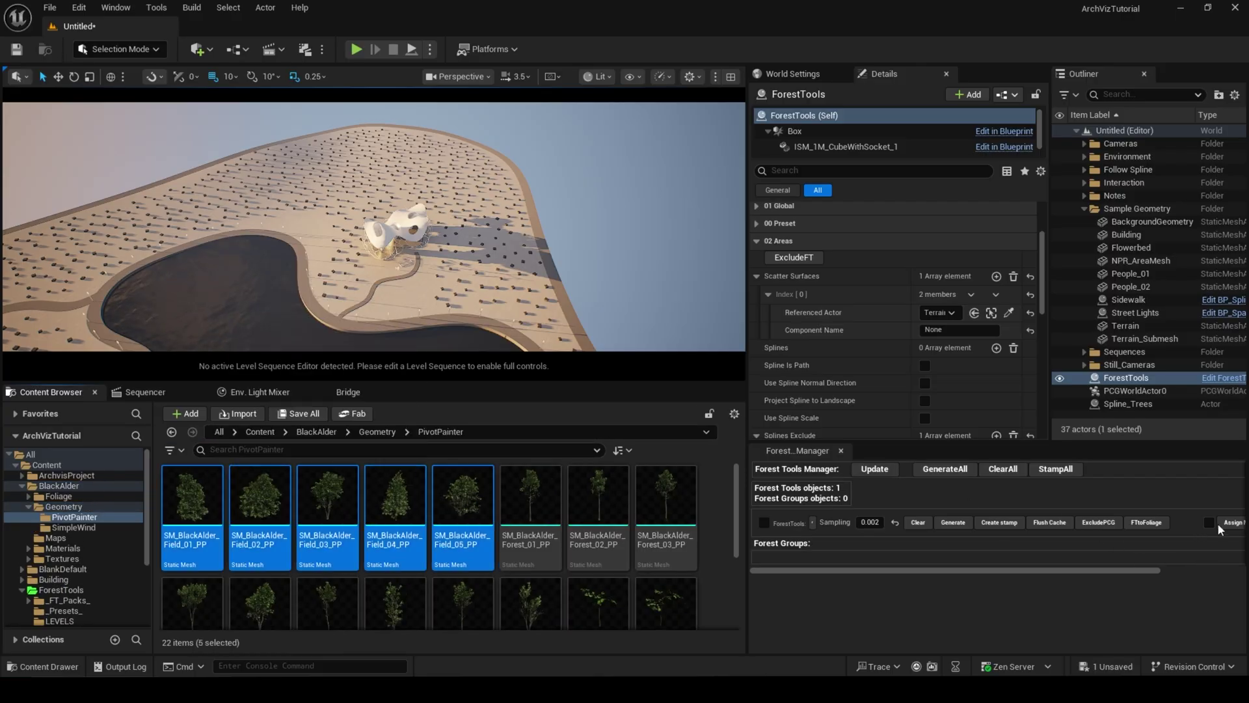
scroll(1128, 575, "right", 3)
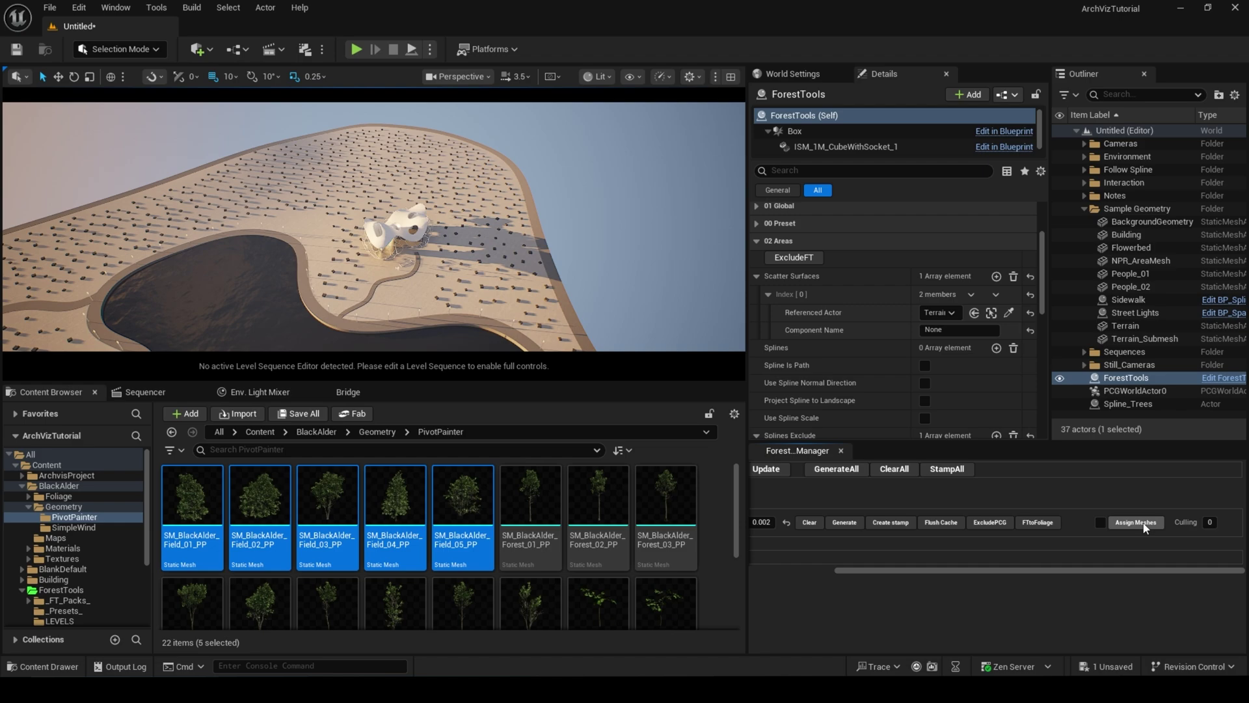
left_click(1145, 525)
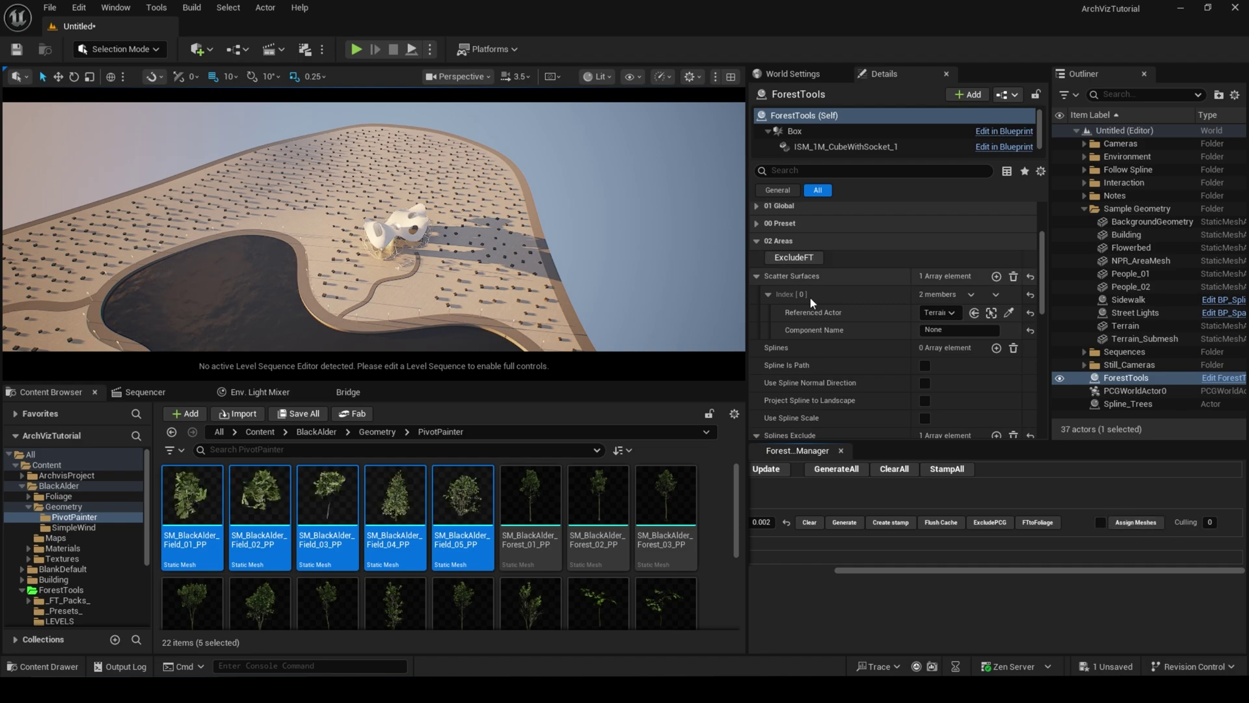
Generate the ForestTools PCG with the assigned tree meshes and close the Forest Manager
scroll(813, 301, "up", 3)
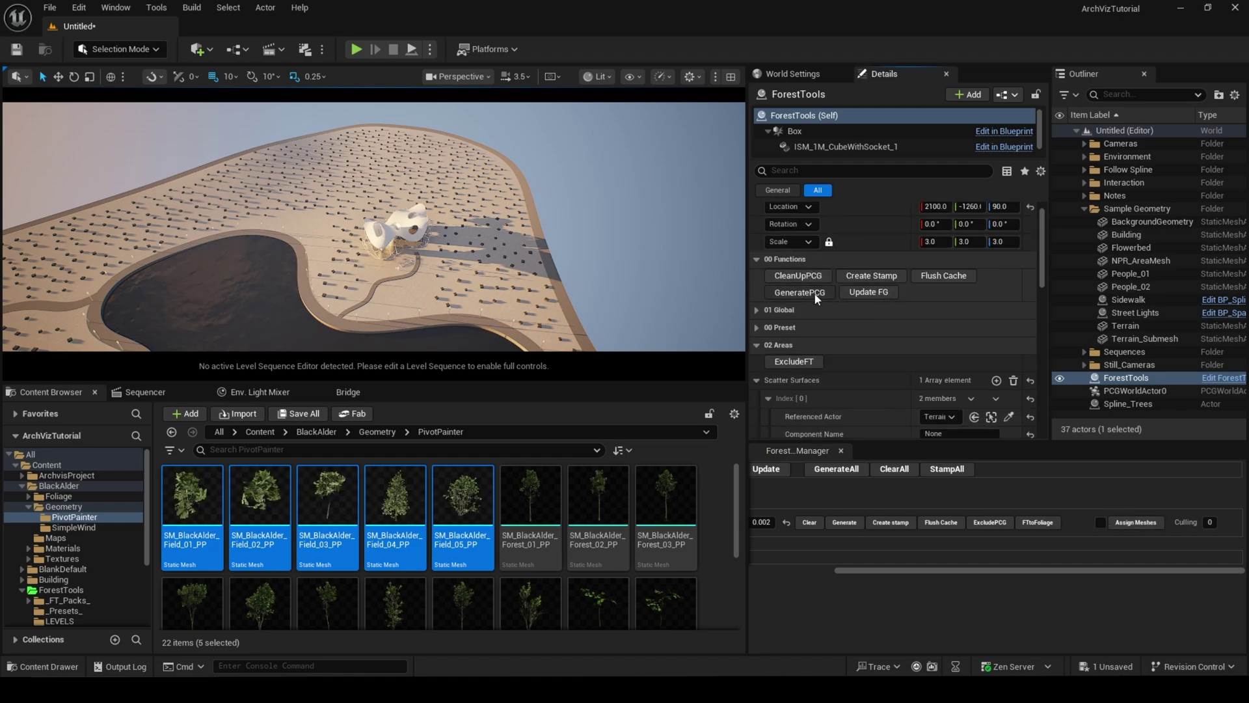
left_click(799, 292)
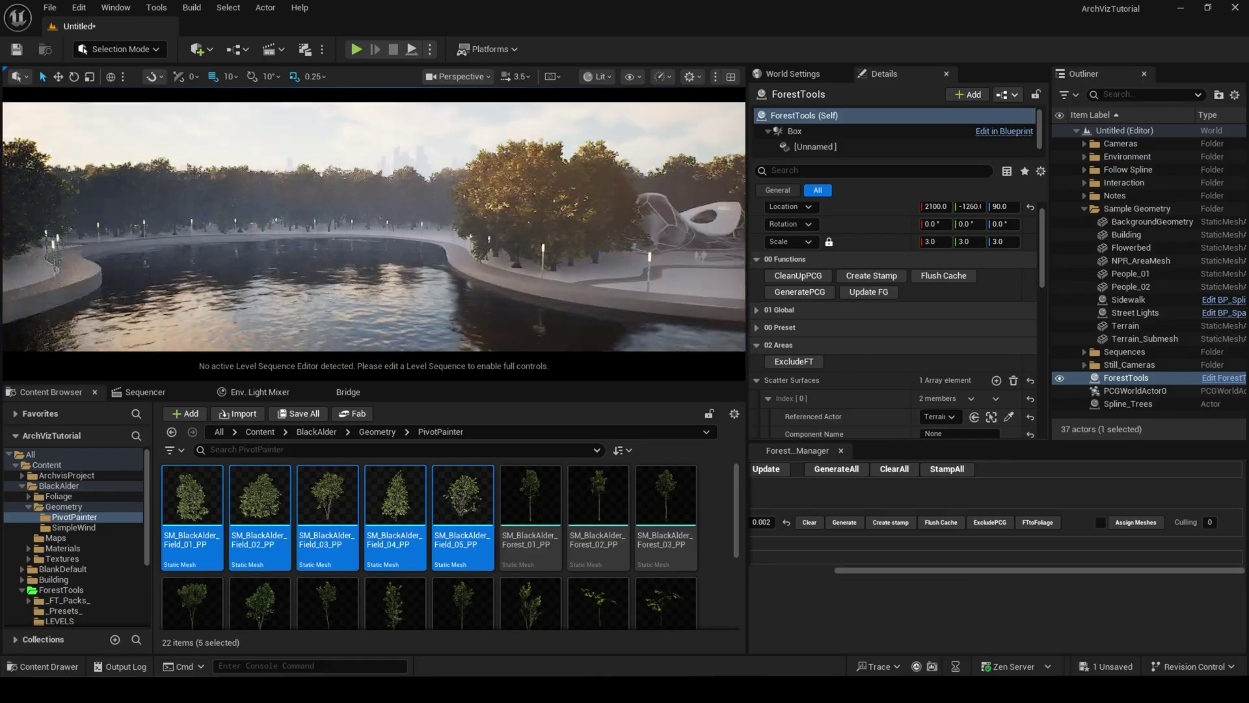
left_click(841, 451)
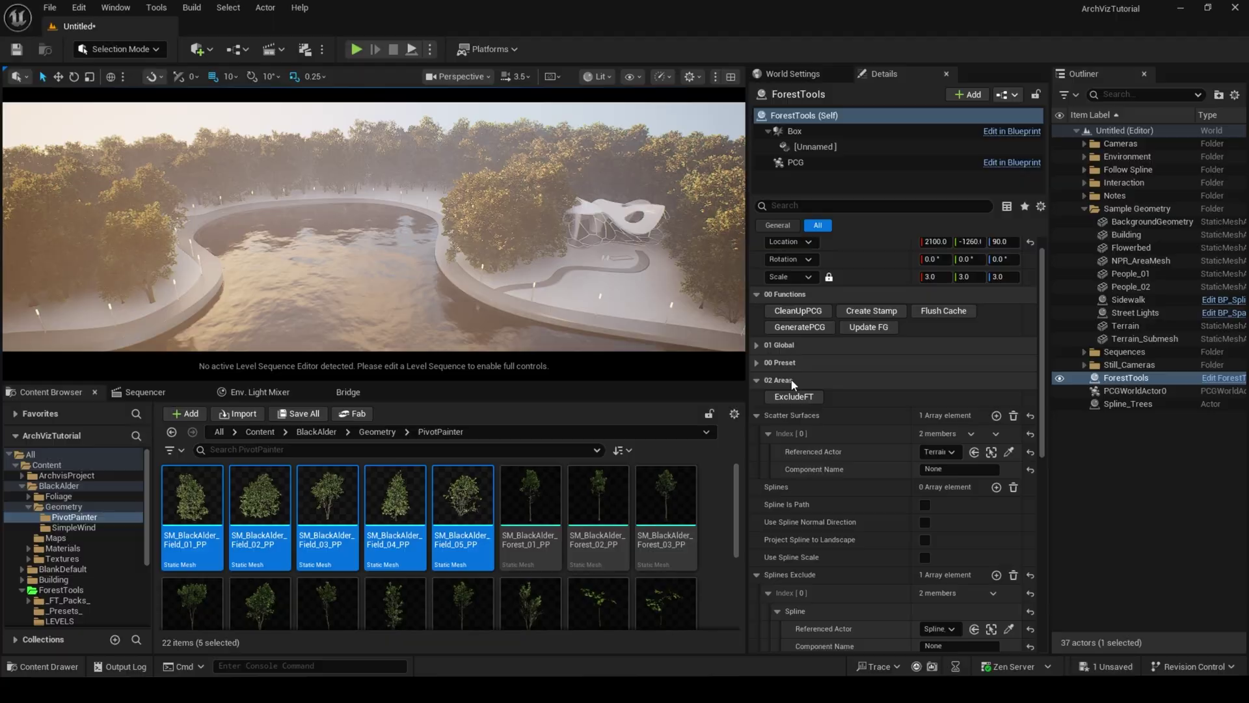
Enable Use Scale Map in the ForestTools transform settings and assign T_DM_006B from DistributionMaps as the Scale Map
left_click(799, 442)
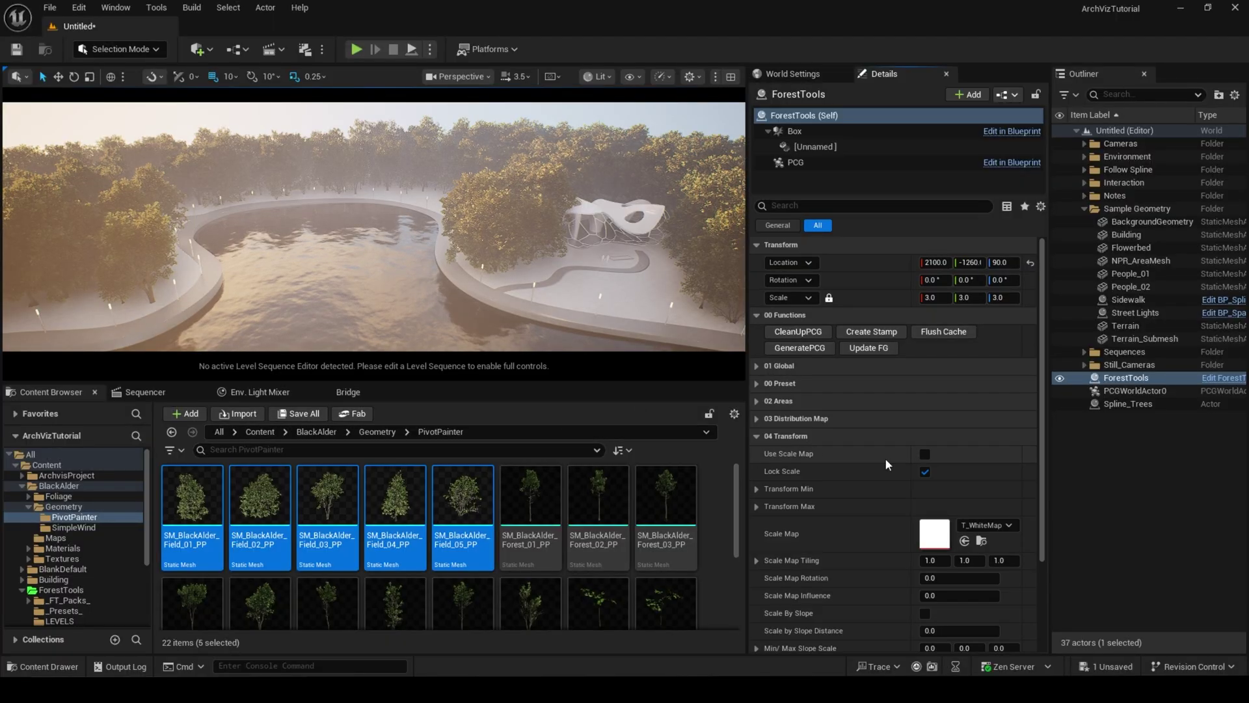
scroll(957, 475, "down", 1)
left_click(982, 498)
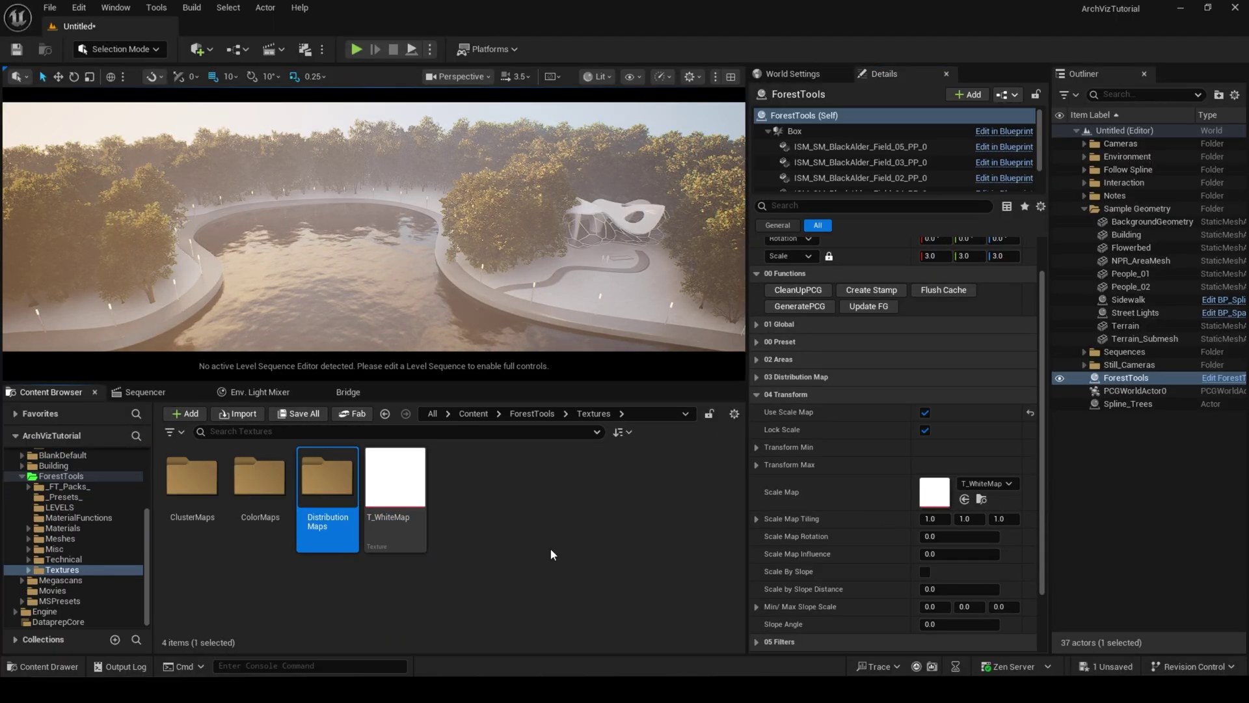
double_click(327, 481)
left_click_drag(463, 586, 914, 496)
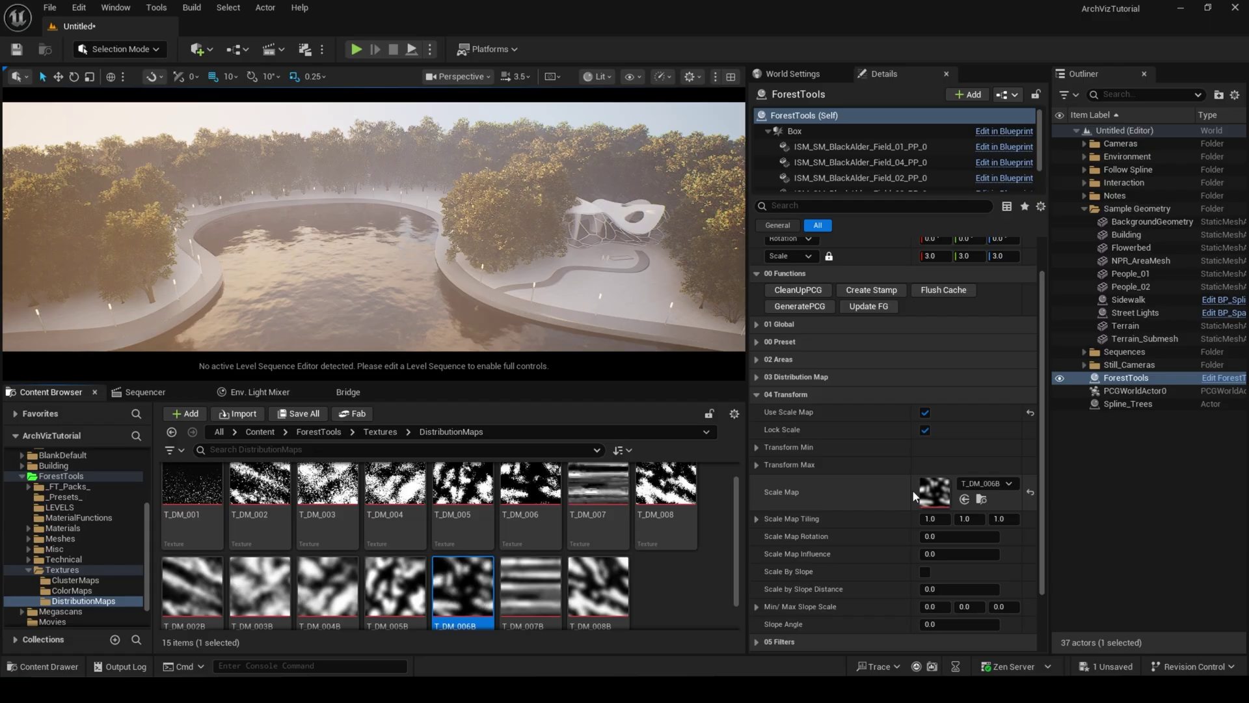
Set the Scale Map Influence to 0.5, set the Scale Map Tiling X to 6, and reduce the influence to 0.3
left_click(942, 554)
type("0.5")
key("Return")
right_click_drag(559, 273, 429, 247)
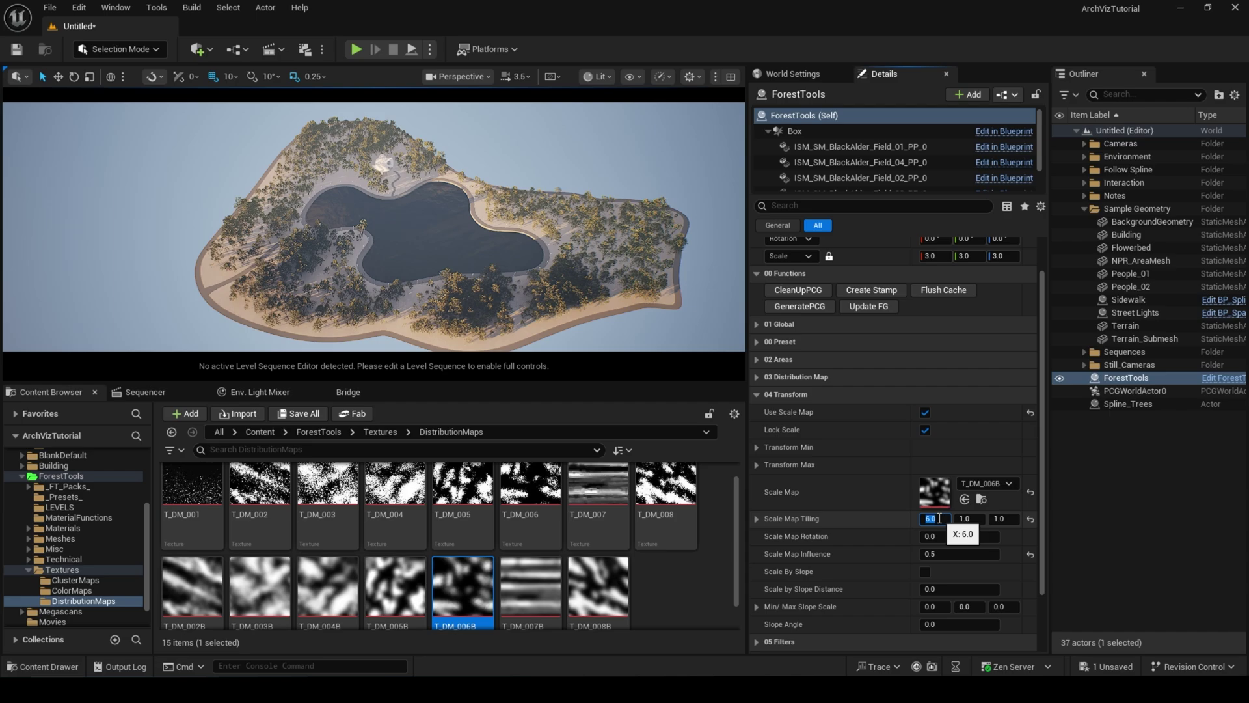
key("Return")
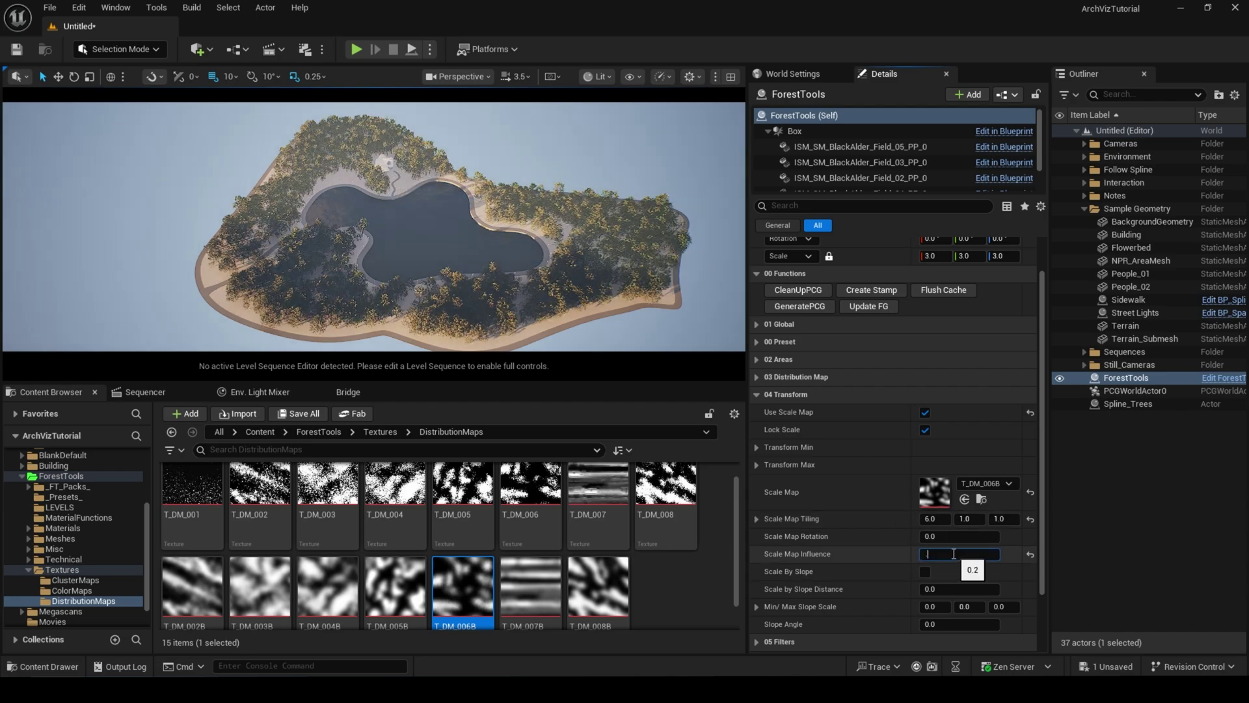
key("w")
right_click_drag(622, 306, 657, 247)
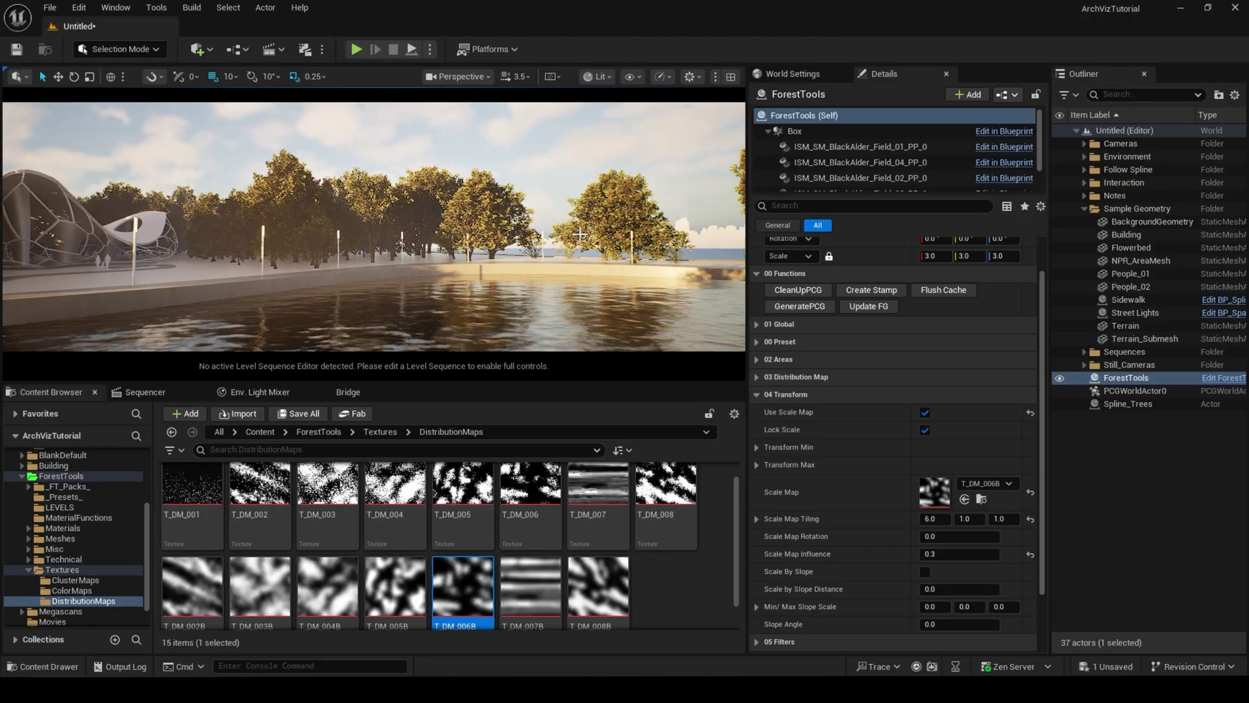
Set the Transform Min rotation of the scattered trees to -5 in X and Y
left_click(787, 395)
left_click(804, 442)
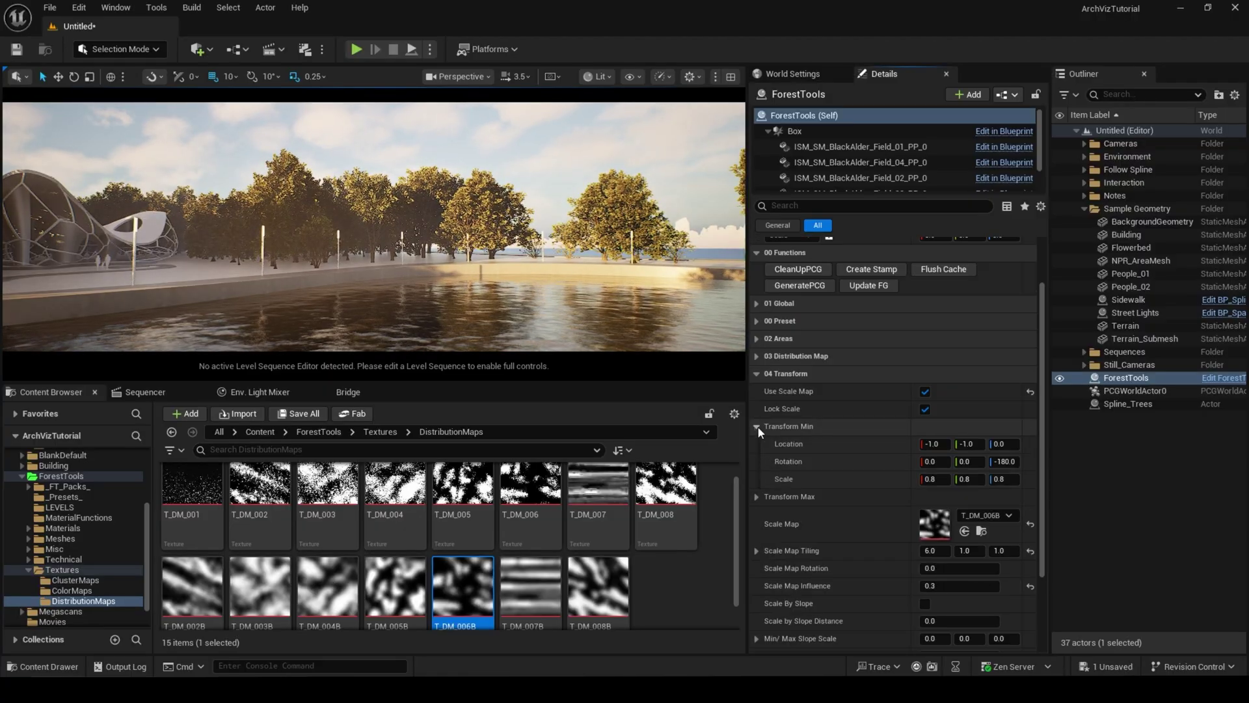
scroll(847, 479, "down", 2)
type("-5")
key("Return")
left_click(968, 462)
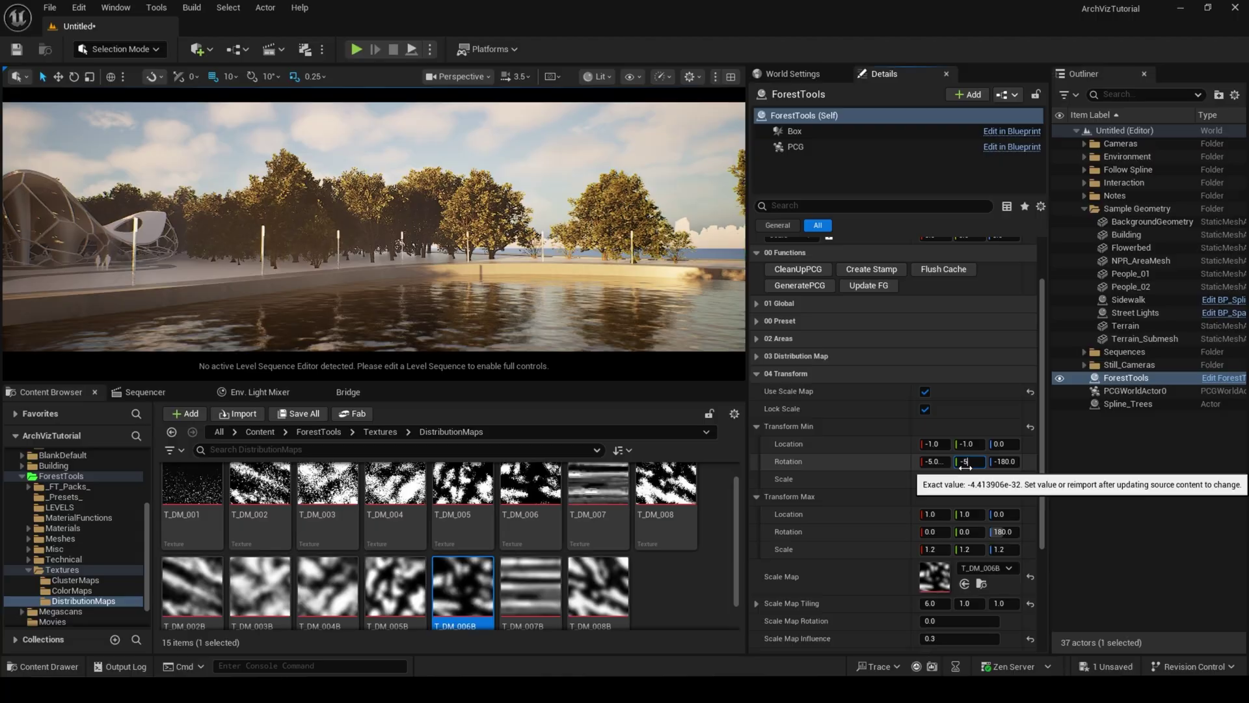
type("-5")
key("Return")
Set the Transform Max rotation of the scattered trees to 5 in X and Y
left_click(933, 532)
type("5")
key("Return")
left_click(967, 532)
type("5")
key("Return")
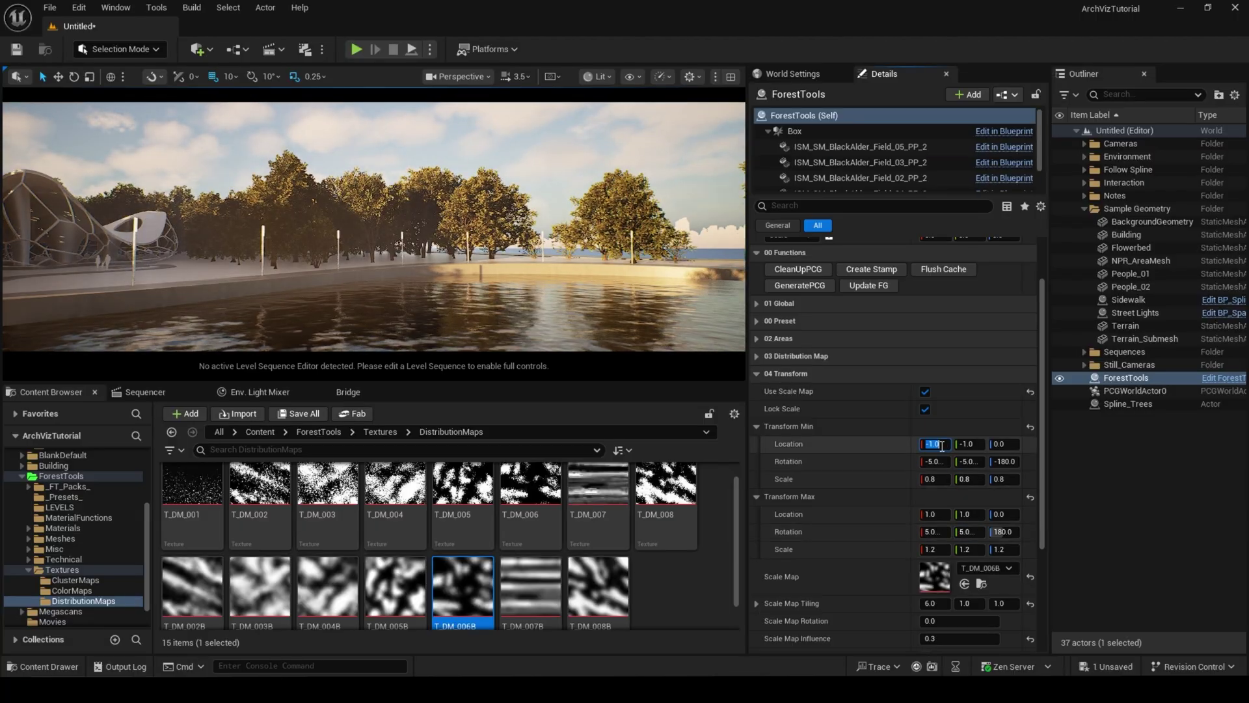
Set the X and Y location offsets to -50 in Transform Min and 50 in Transform Max
type("-50")
key("Return")
left_click(935, 514)
type("50")
left_click(967, 514)
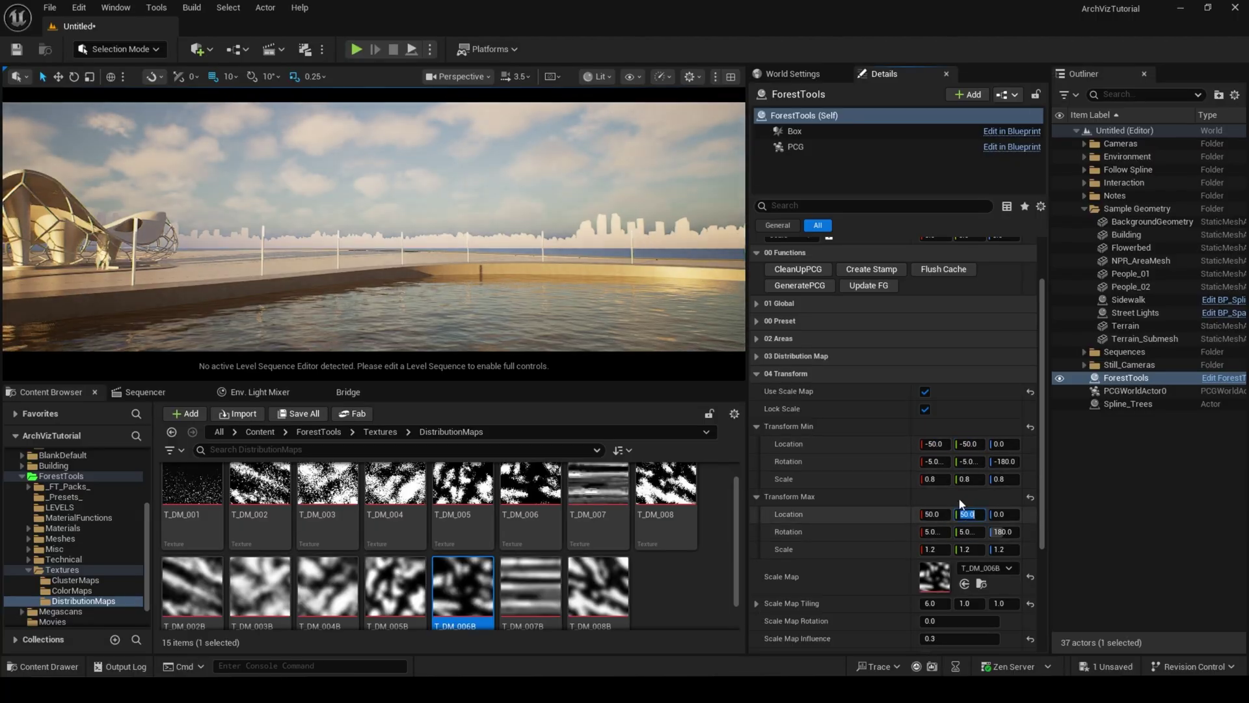
type("50")
left_click(756, 427)
left_click(756, 445)
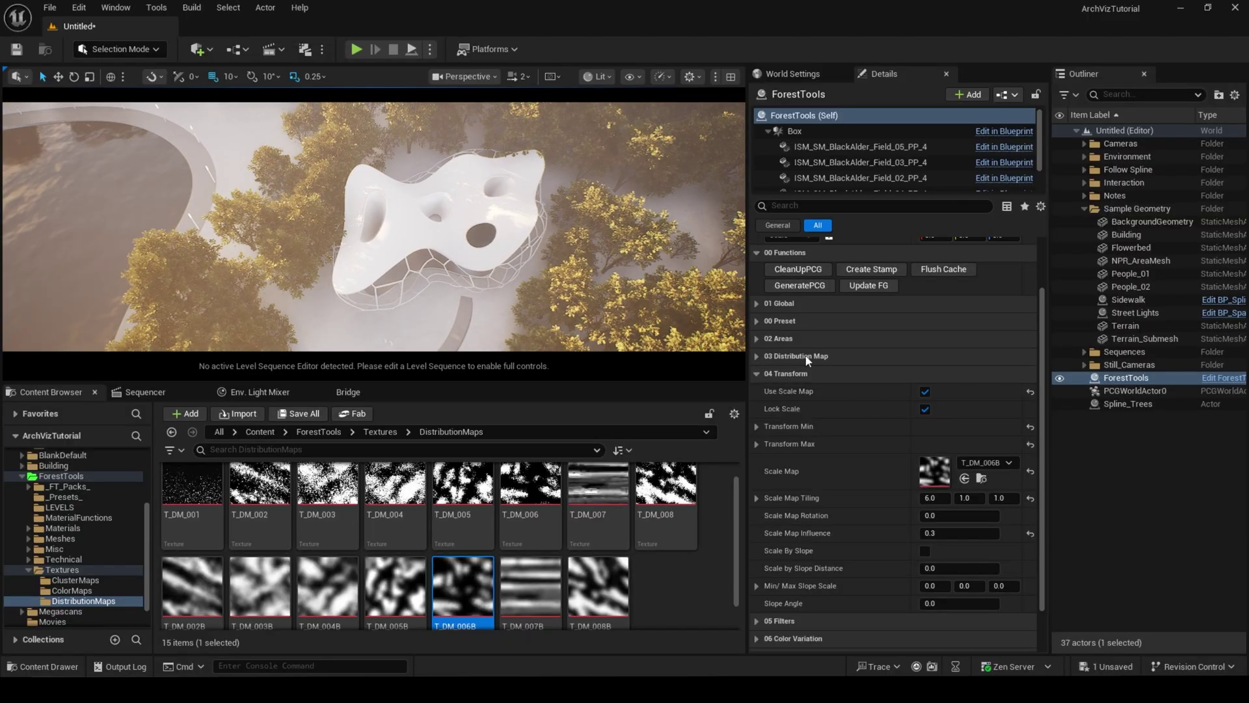
Add a Mesh Exclude entry in the ForestTools areas settings and pick the Building as its Referenced Actor
left_click(795, 373)
left_click(781, 401)
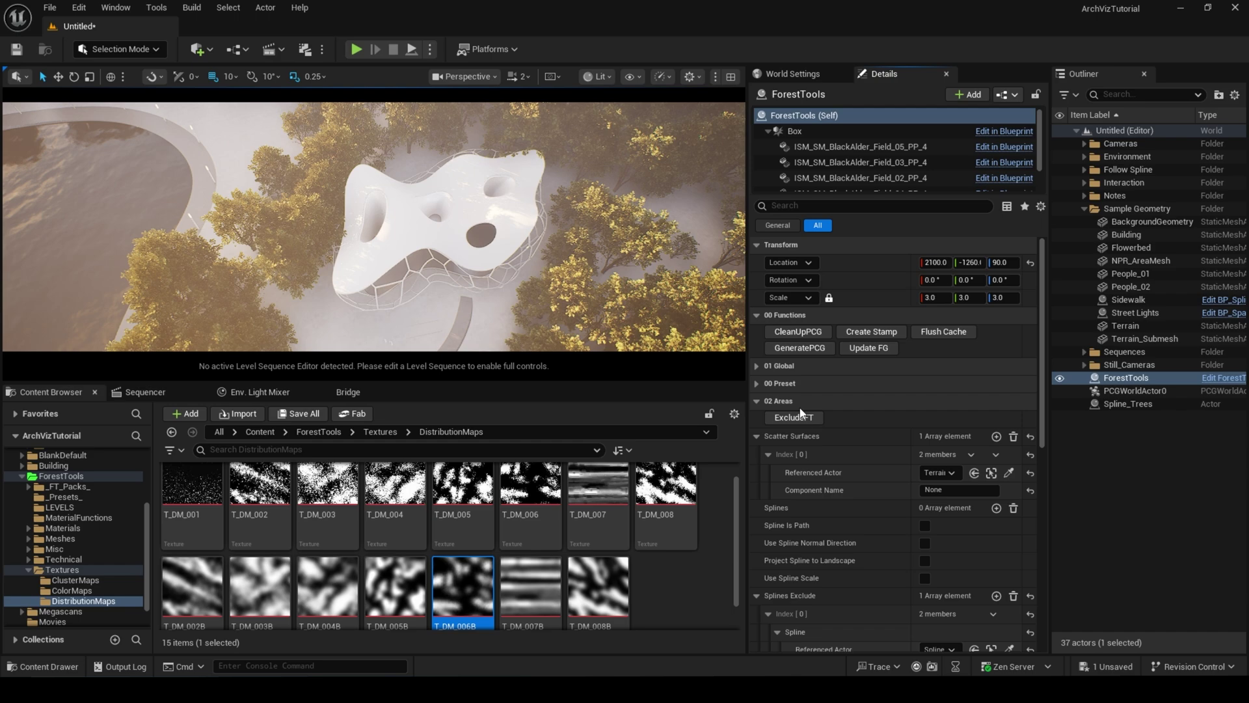
scroll(847, 505, "down", 2)
left_click(759, 469)
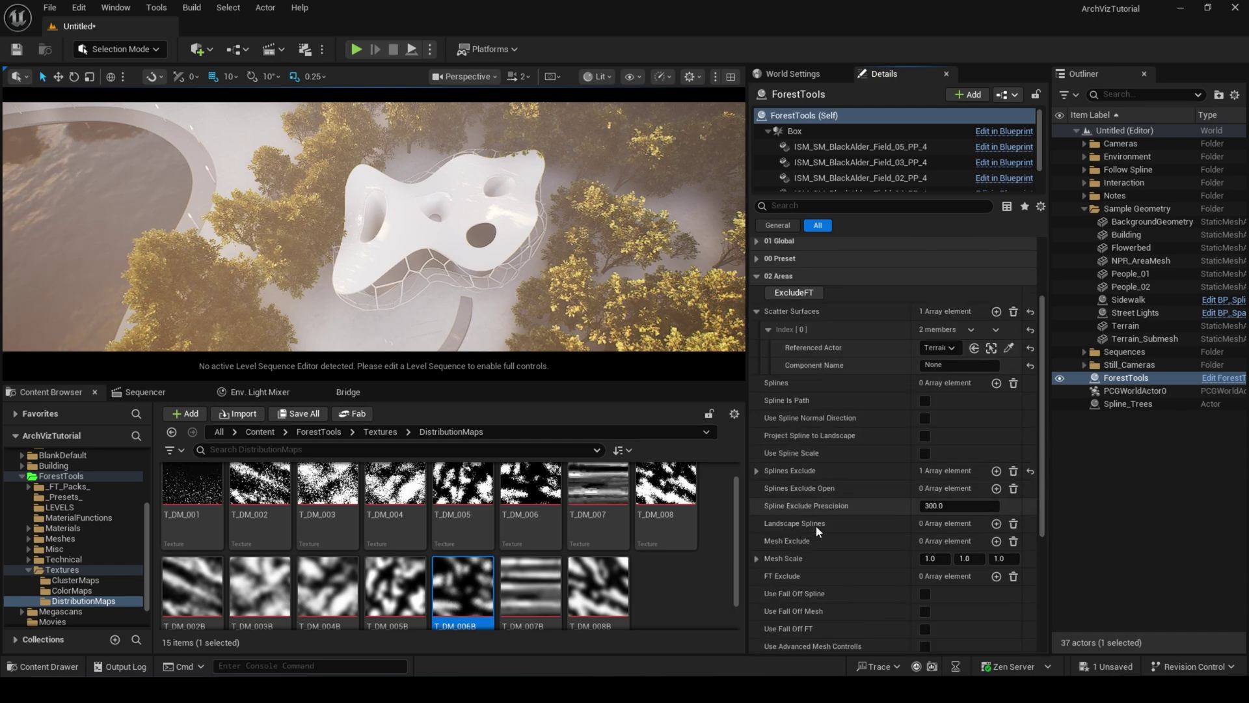
left_click(996, 541)
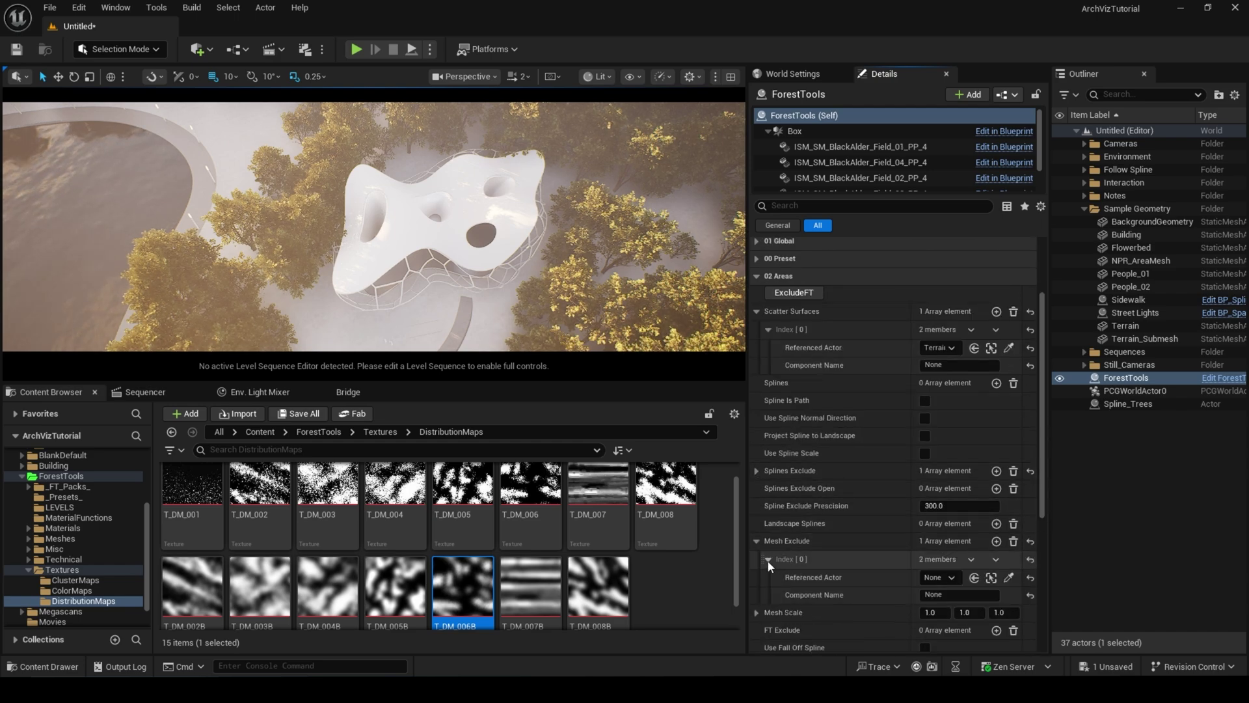
left_click(1008, 577)
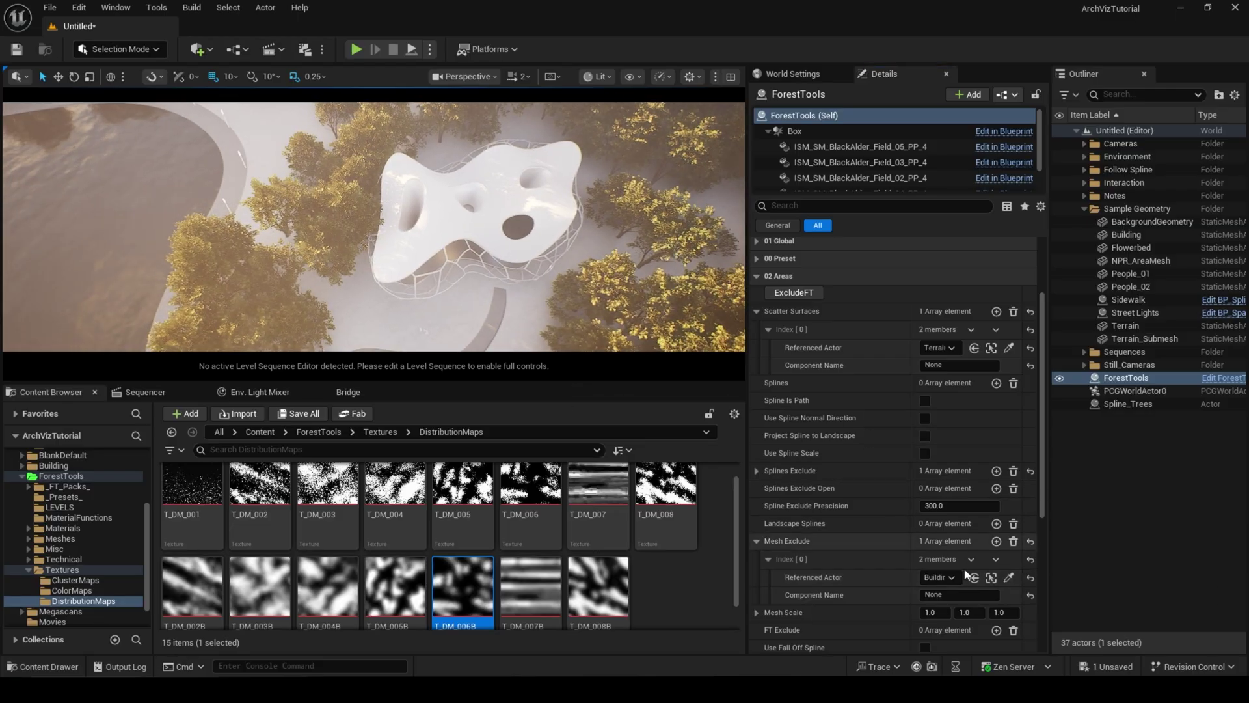
Try Mesh Scale values of 1.2 and 2 in X and Y for the building exclusion
left_click(976, 613)
type("1.2")
key("Return")
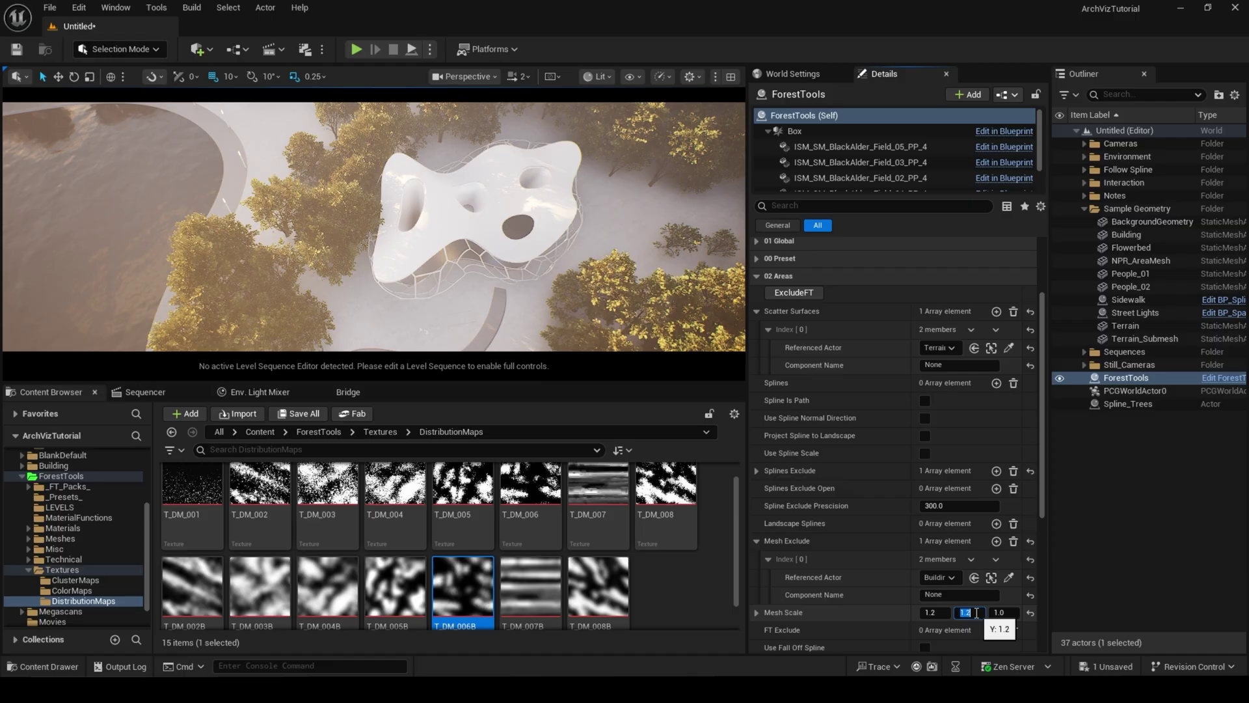
type("2")
key("Return")
left_click(941, 613)
type("2")
key("Return")
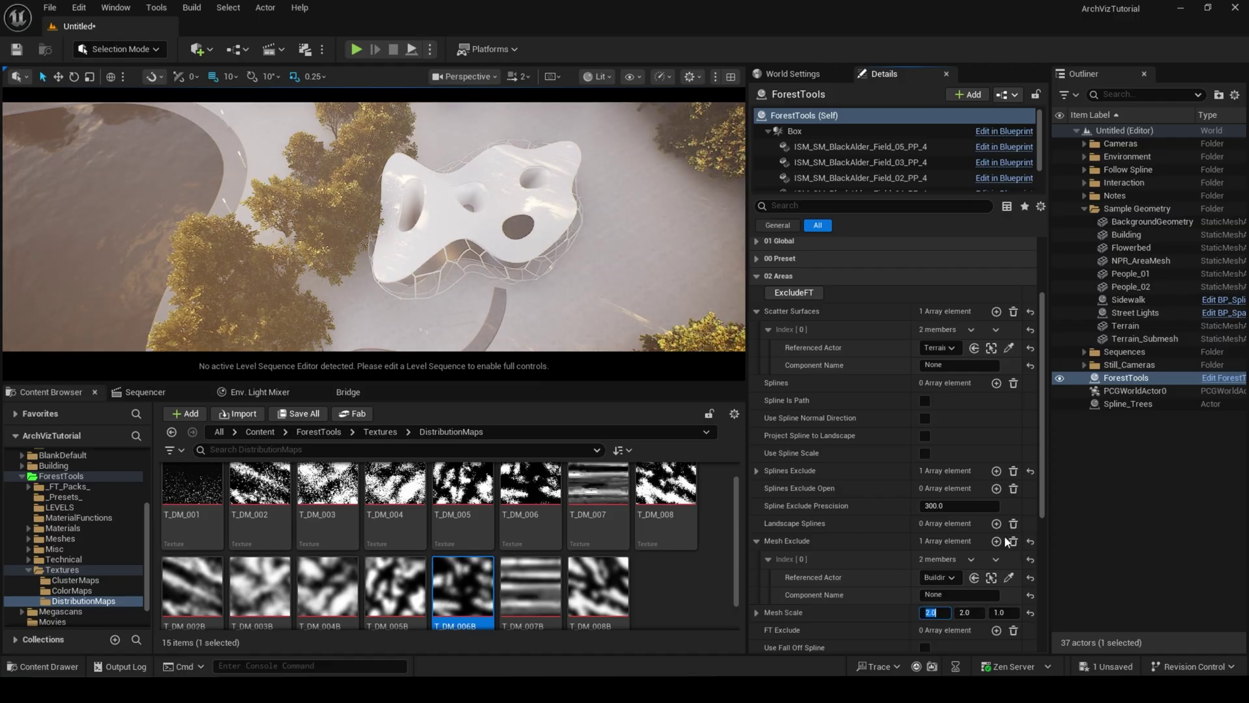
Inspect the orientation of the SM_Building static mesh in the mesh editor, close the editor and deselect the building
left_click(992, 578)
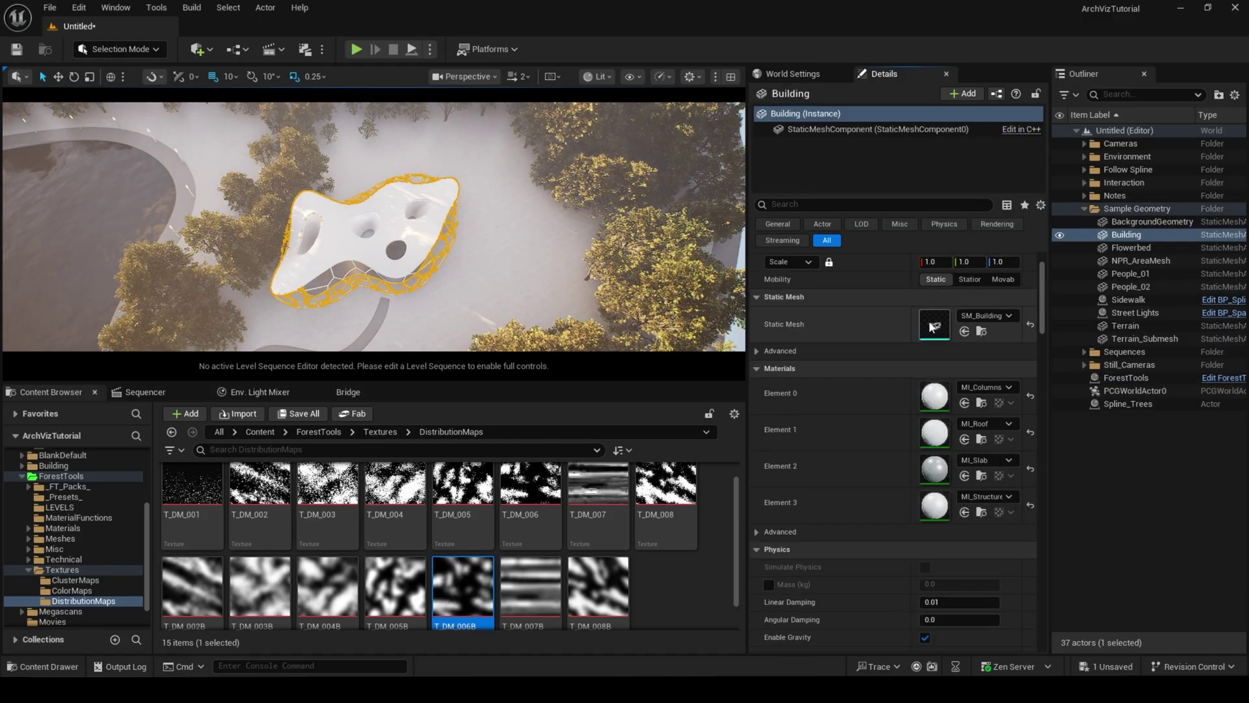
double_click(935, 324)
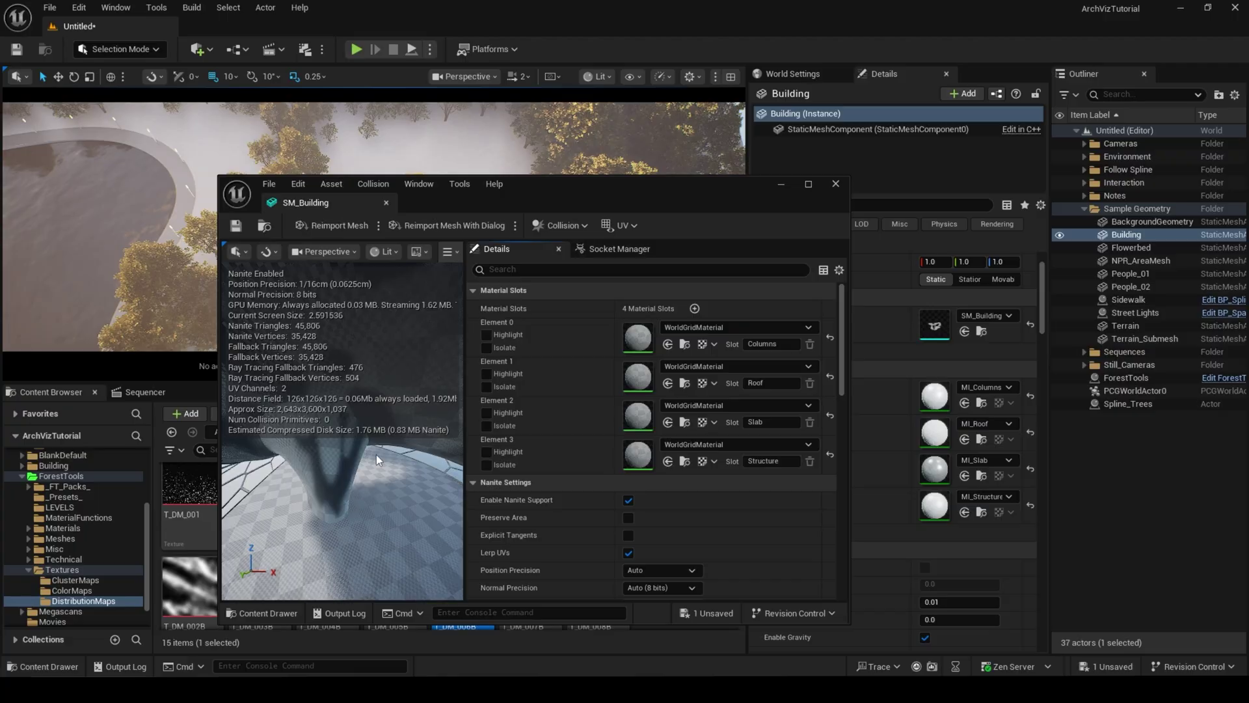
scroll(379, 452, "down", 6)
left_click_drag(379, 452, 416, 448, "alt")
left_click(836, 184)
key("Escape")
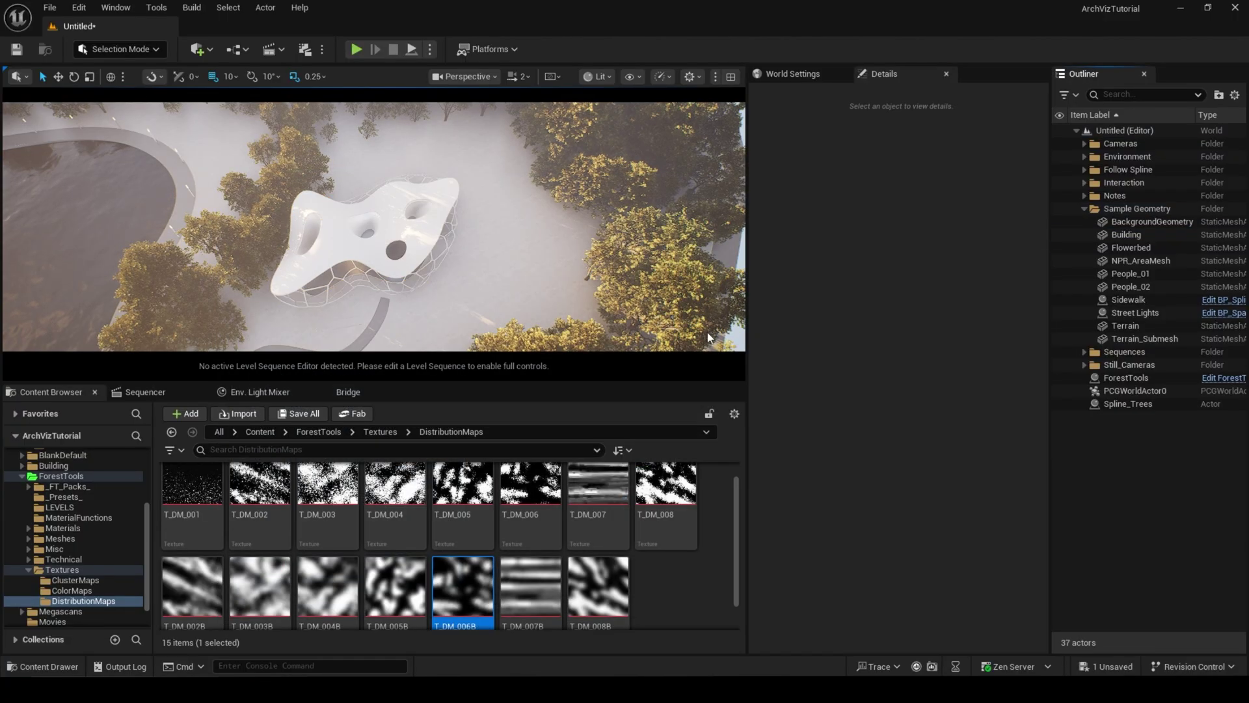
left_click_drag(417, 234, 494, 228, "alt")
Collapse the Sample Geometry folder and reselect the ForestTools actor
left_click(1142, 338)
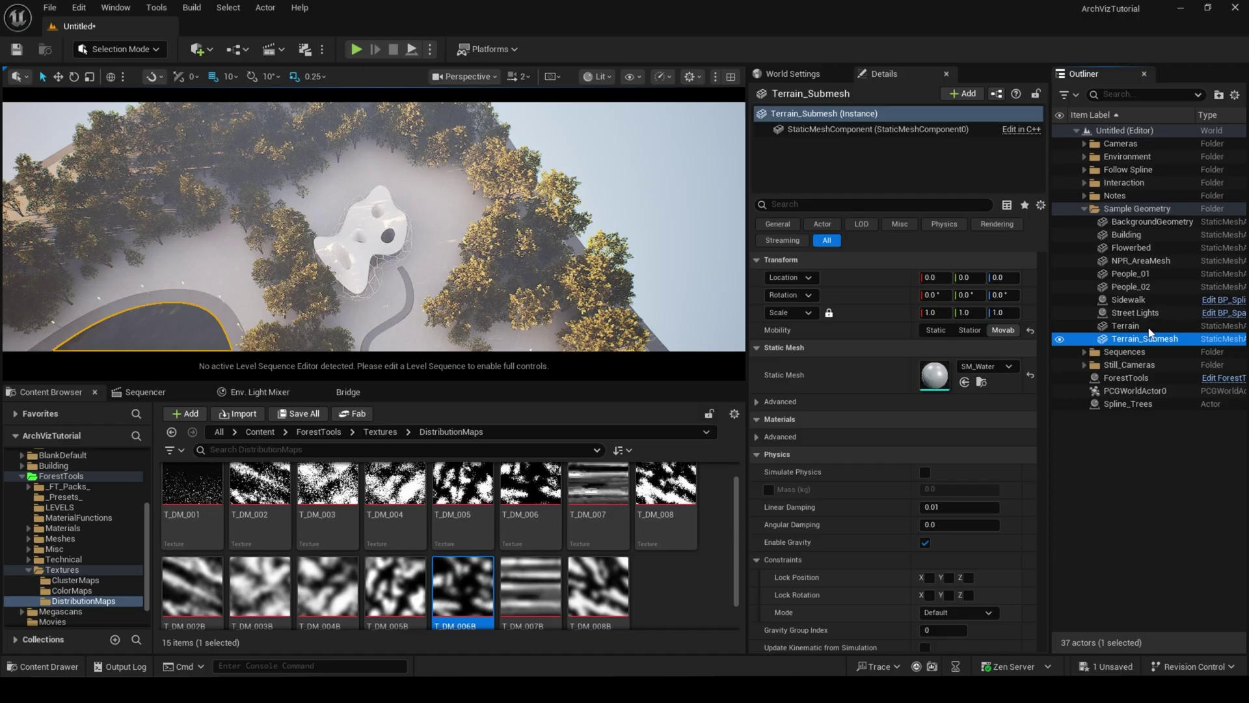
left_click(1135, 208)
left_click(1084, 209)
left_click(1129, 260)
left_click(1125, 248)
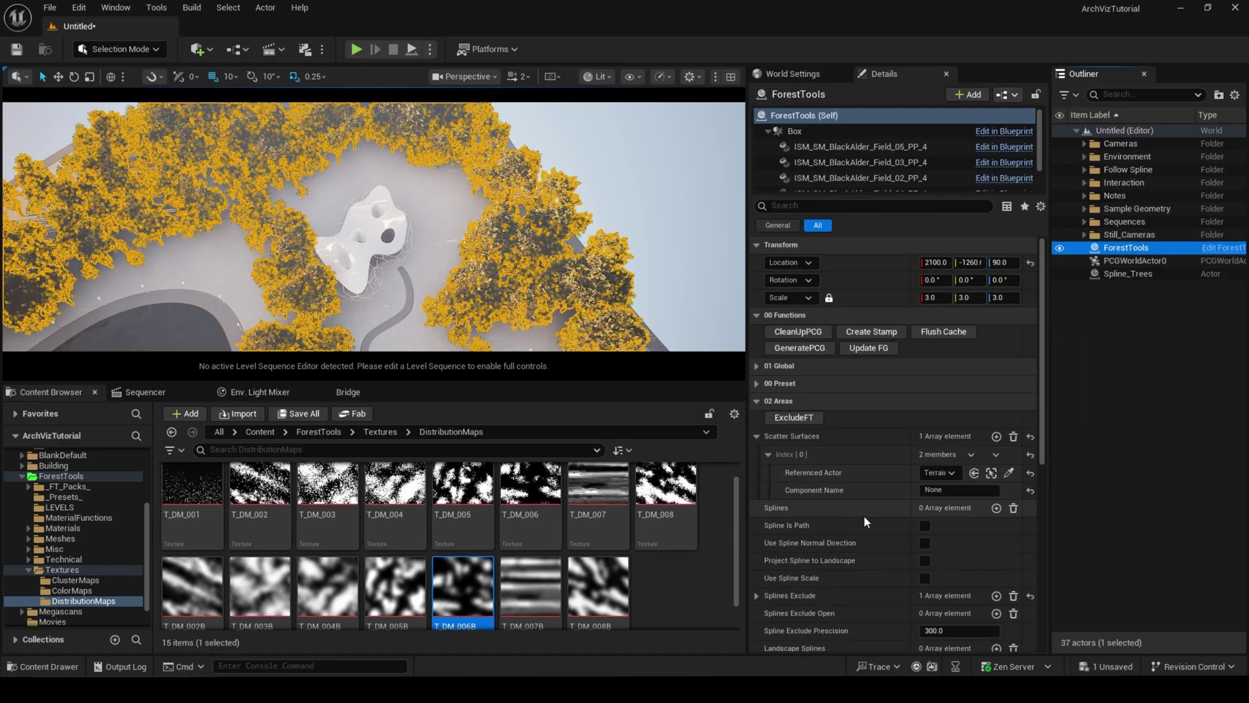
Set the Mesh Scale of the building exclusion to 1.0 in X, 1.15 in Y and 2.0 in Z
scroll(887, 520, "down", 2)
left_click(962, 569)
type("1")
key("Return")
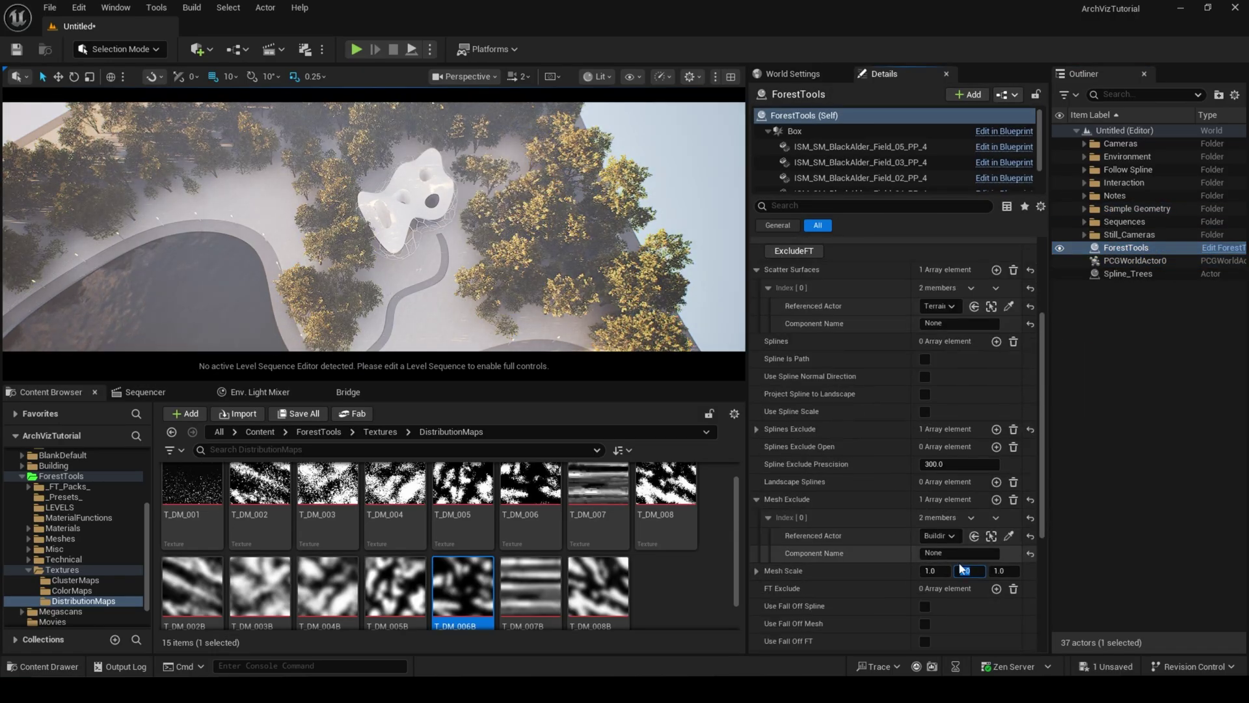
left_click(1011, 573)
type("2")
key("Return")
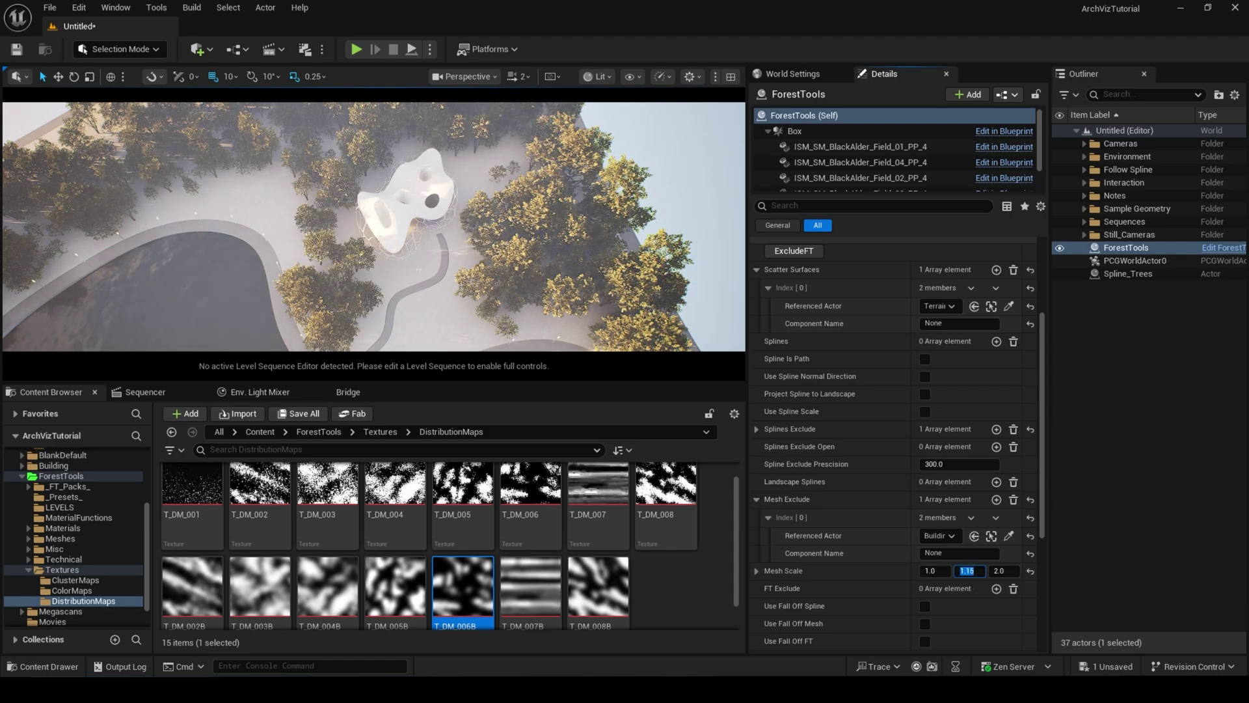
right_click_drag(374, 228, 378, 189)
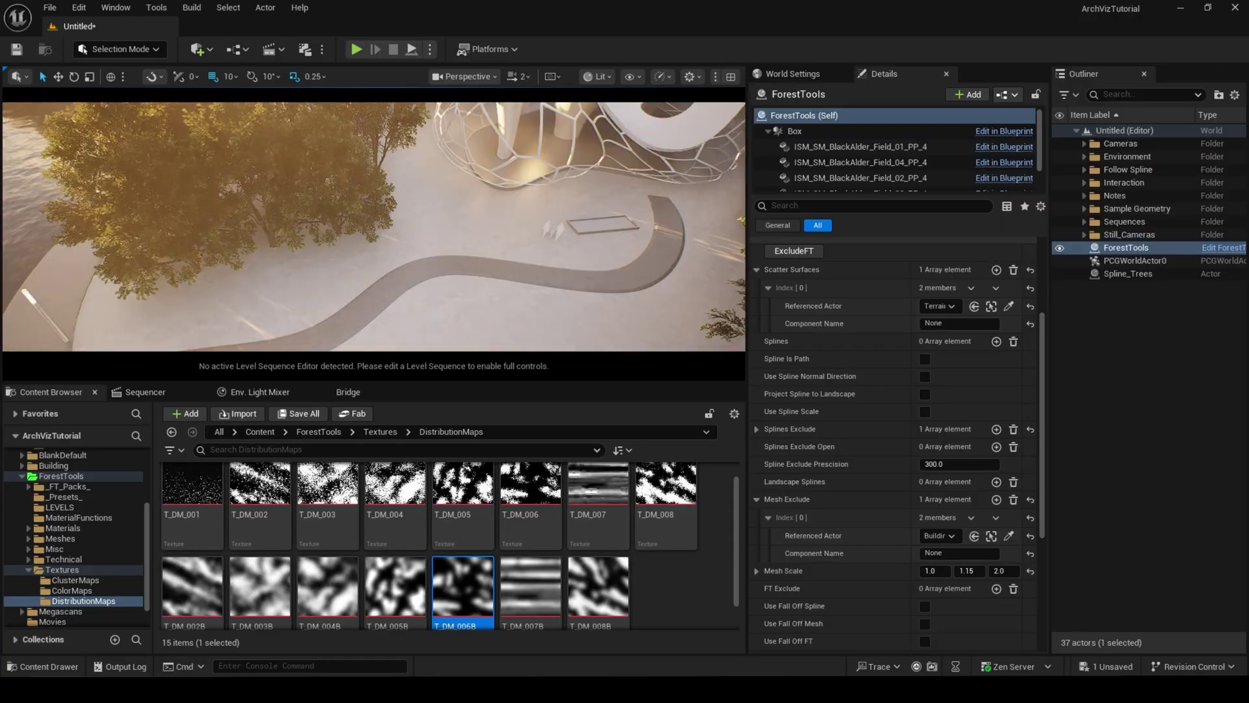
Rename the ForestTools actor to FT_Trees and hide it in the level
double_click(1117, 248)
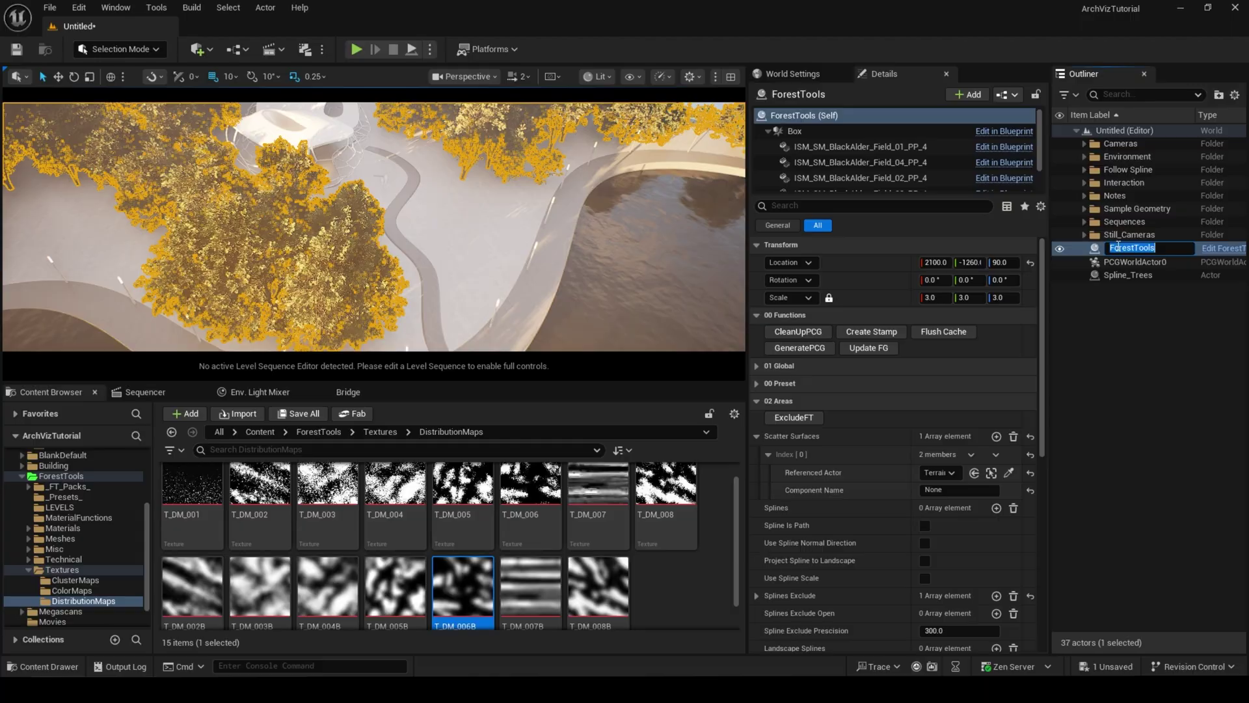
left_click(1130, 351)
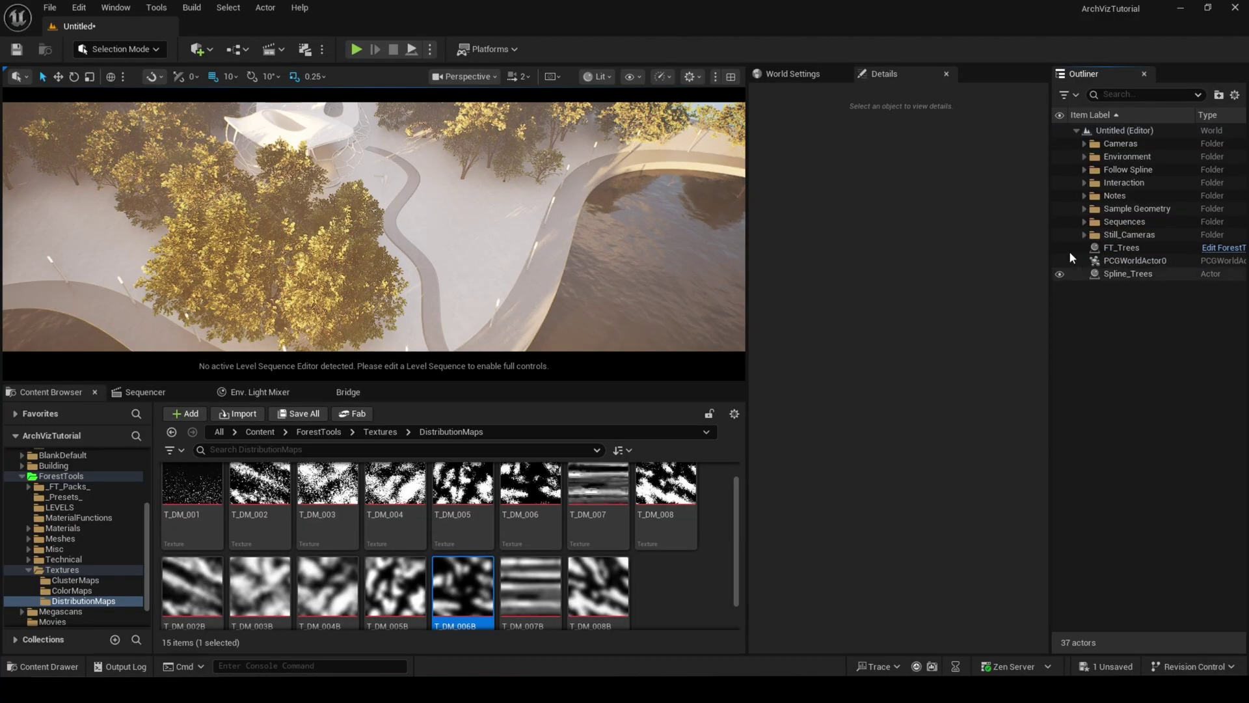
left_click(1059, 248)
left_click(29, 570)
right_click_drag(509, 191, 455, 196)
left_click(22, 476)
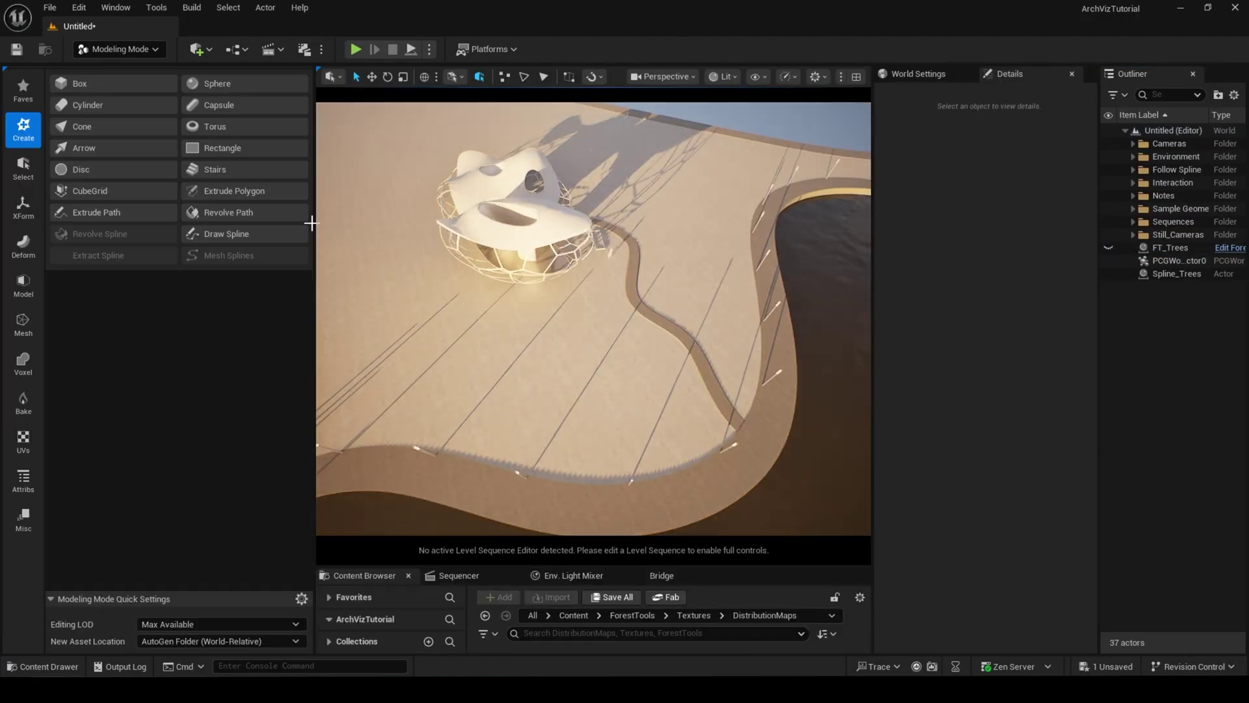
In Modeling Mode, draw a Free Draw spline with 1500 Min Point Spacing along the terrain's outer edge and shoreline
left_click(225, 235)
left_click_drag(748, 371, 619, 412)
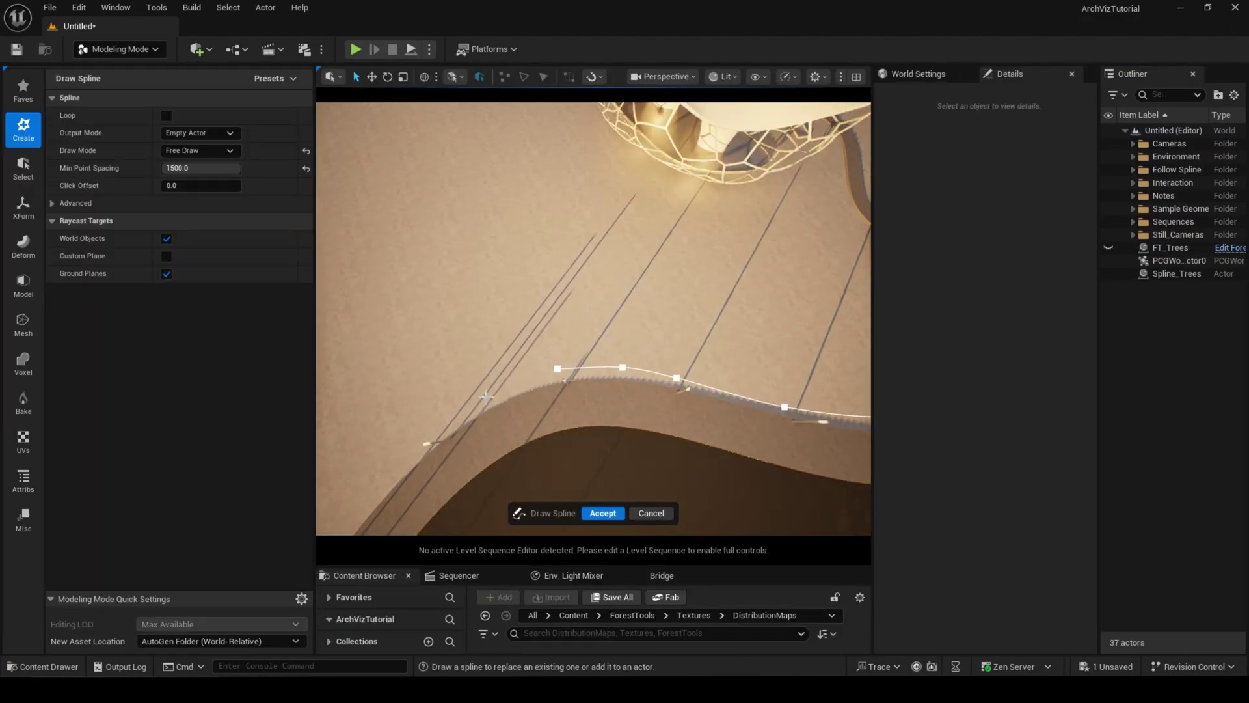
right_click_drag(557, 365, 480, 335)
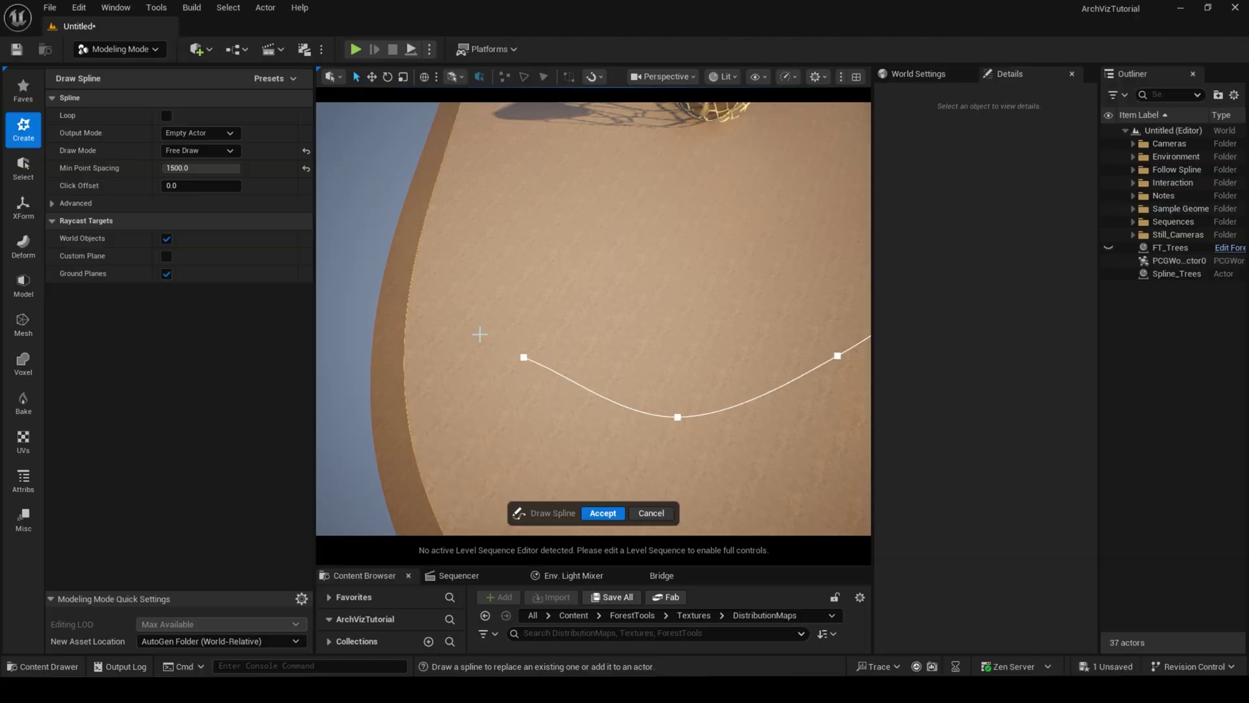
left_click_drag(479, 335, 475, 228)
right_click_drag(475, 228, 416, 247)
right_click_drag(590, 415, 533, 390)
left_click_drag(591, 415, 556, 409)
mouse_move(556, 408)
right_mouse_down()
mouse_move(553, 339)
mouse_move(546, 390)
right_mouse_up()
left_click_drag(530, 337, 651, 195)
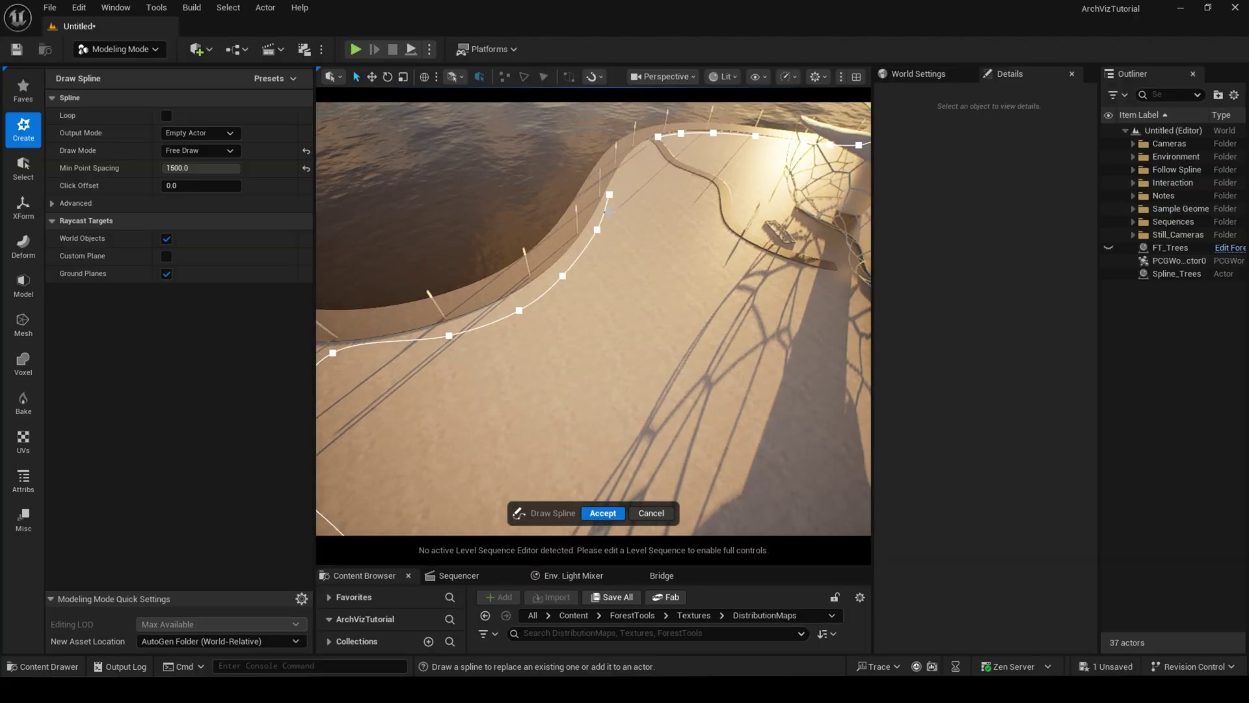
Continue the spline along the side of the curved footpath, close it with Loop and accept it
mouse_move(651, 195)
right_mouse_down()
mouse_move(624, 221)
mouse_move(664, 273)
right_mouse_up()
right_click_drag(560, 337, 625, 364)
left_click_drag(402, 296, 585, 354)
right_click_drag(585, 354, 638, 357)
left_click_drag(416, 363, 618, 326)
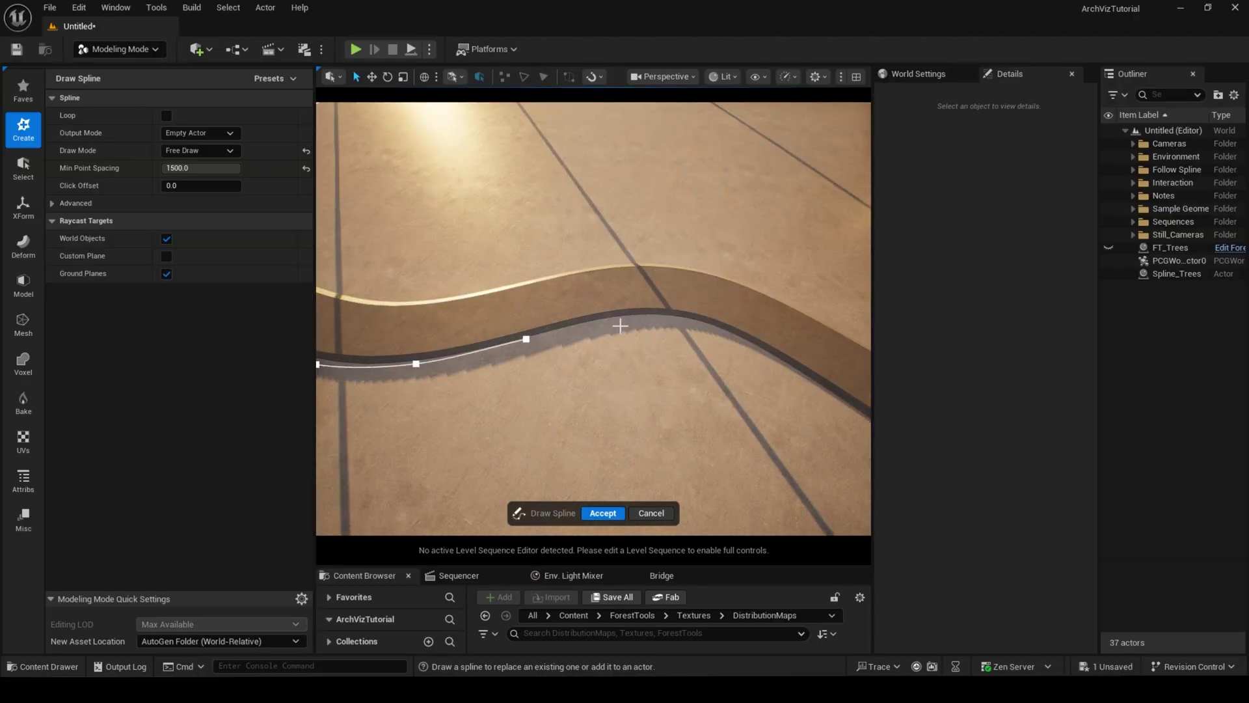
right_click_drag(619, 326, 676, 312)
left_click_drag(365, 279, 680, 429)
right_click_drag(681, 430, 728, 416)
mouse_move(359, 487)
left_mouse_down()
mouse_move(614, 314)
mouse_move(586, 274)
mouse_move(541, 312)
mouse_move(680, 324)
mouse_move(753, 297)
mouse_move(650, 273)
mouse_move(775, 315)
mouse_move(739, 279)
mouse_move(534, 239)
mouse_move(638, 329)
mouse_move(688, 398)
mouse_move(808, 421)
mouse_move(786, 396)
mouse_move(811, 318)
mouse_move(847, 339)
left_mouse_up()
left_click(167, 116)
left_click(603, 513)
Rename the new SplineActor to Spline_Grass and deselect it
left_click(1187, 274)
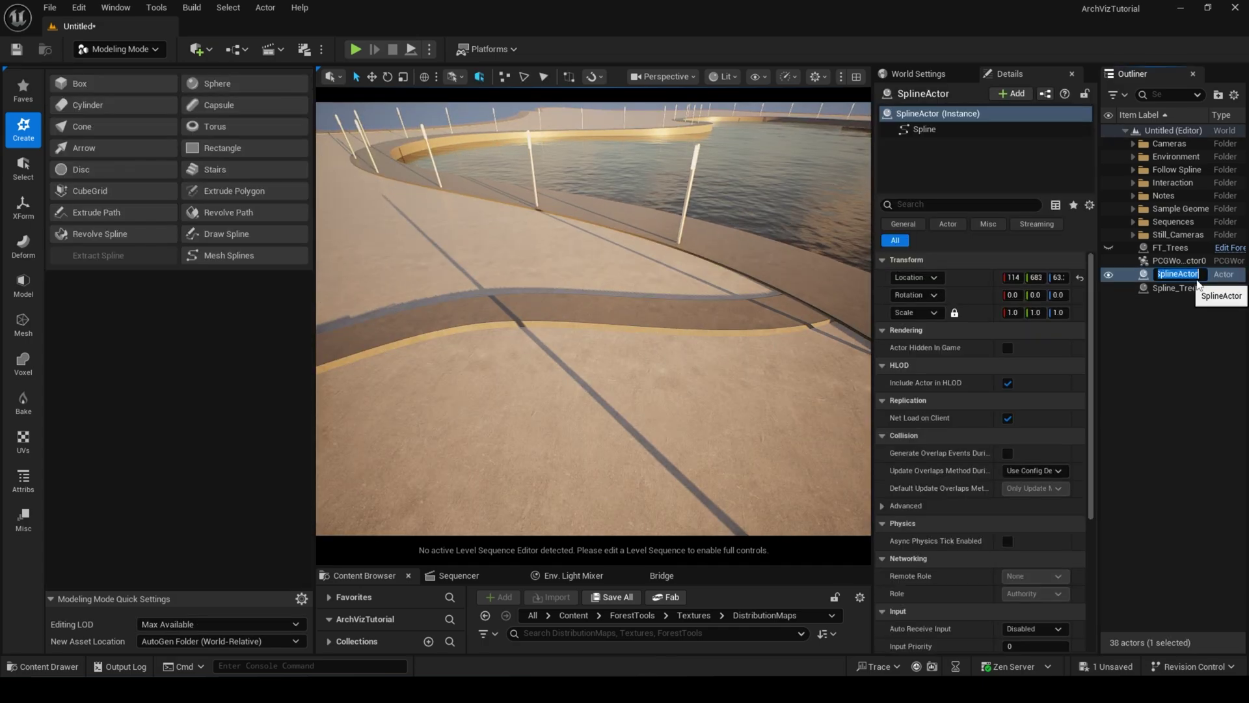
type("Spline_Grass")
key("Return")
right_click_drag(650, 325, 585, 390)
left_click(1143, 377)
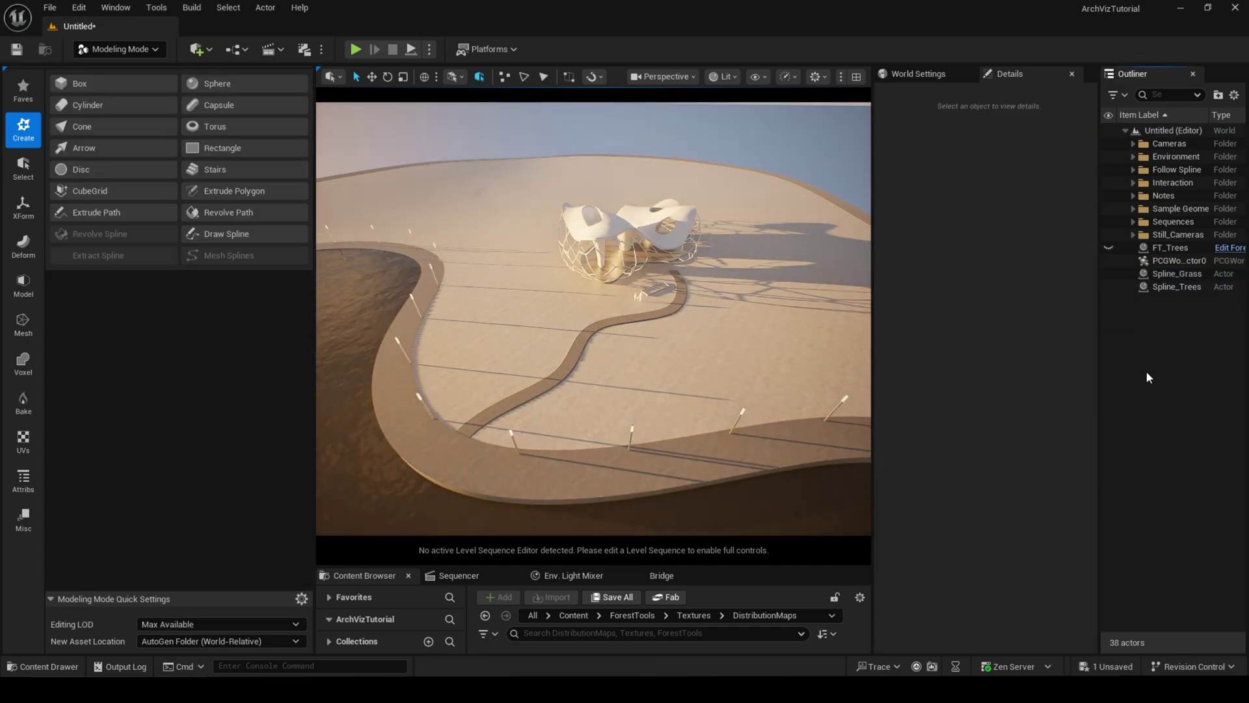
Return to Selection Mode and place a new ForestTools blueprint actor on the terrain near the building
key("shift+1")
left_click_drag(559, 565, 578, 413)
scroll(553, 576, "down", 2)
left_click_drag(599, 540, 480, 252)
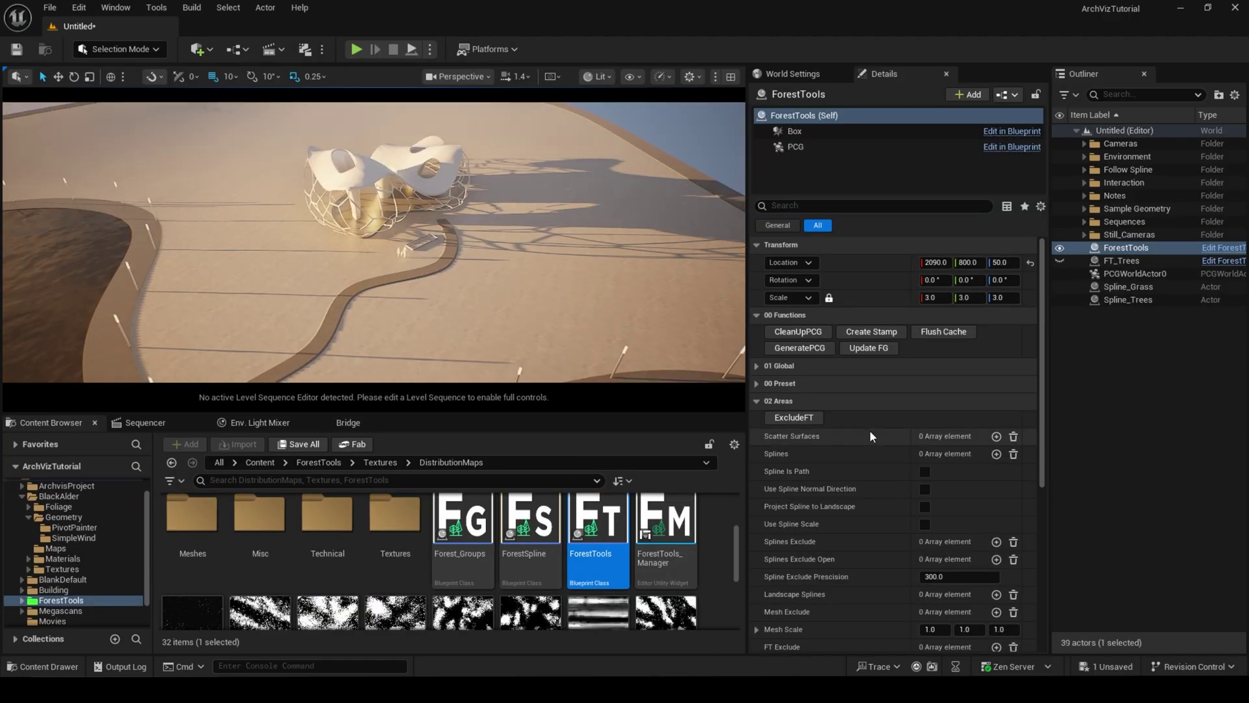
Set the new ForestTools actor's Scatter Mode to Static Mesh and deselect it, leaving FT_Trees hidden
left_click(787, 367)
left_click(944, 421)
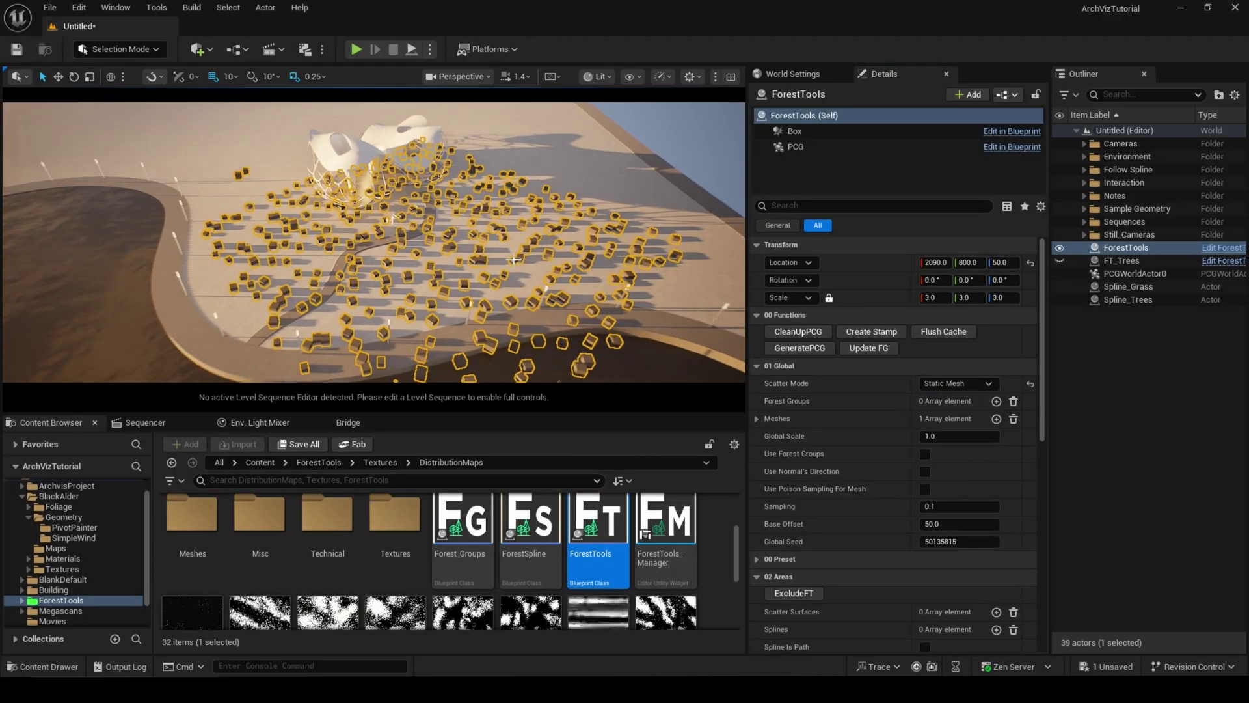
right_click_drag(586, 280, 540, 254)
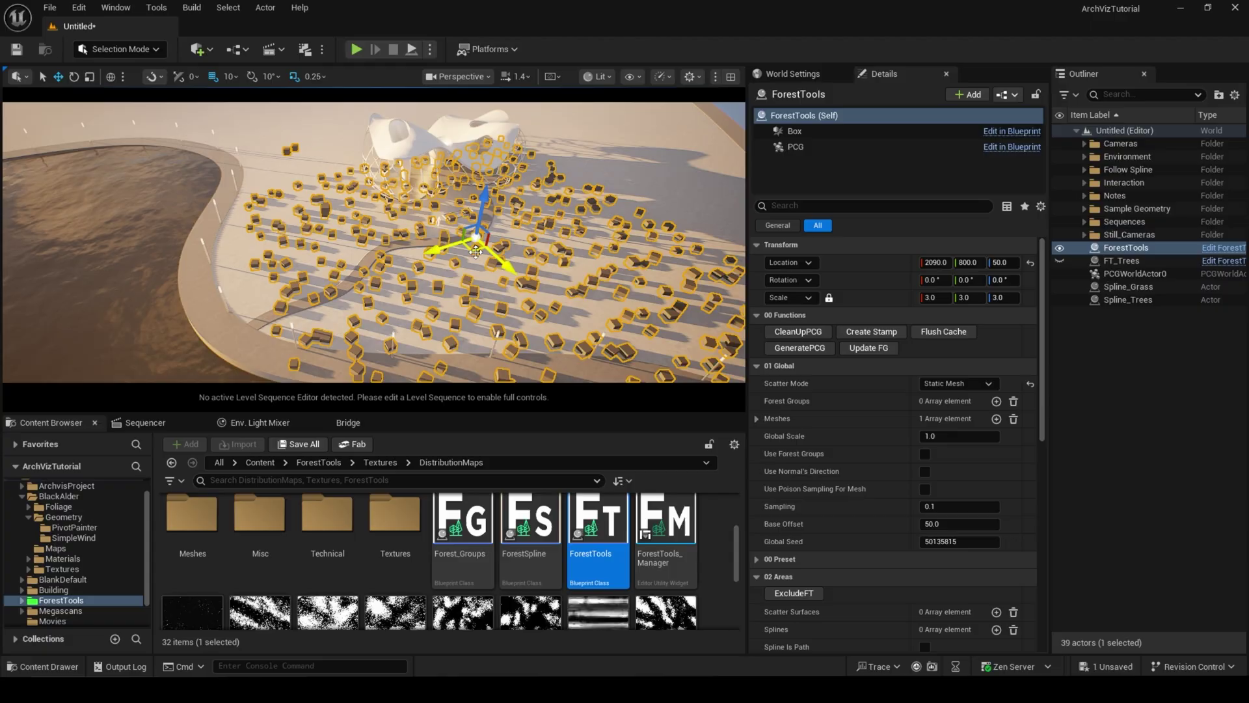
right_click_drag(453, 243, 383, 224)
left_click(1135, 357)
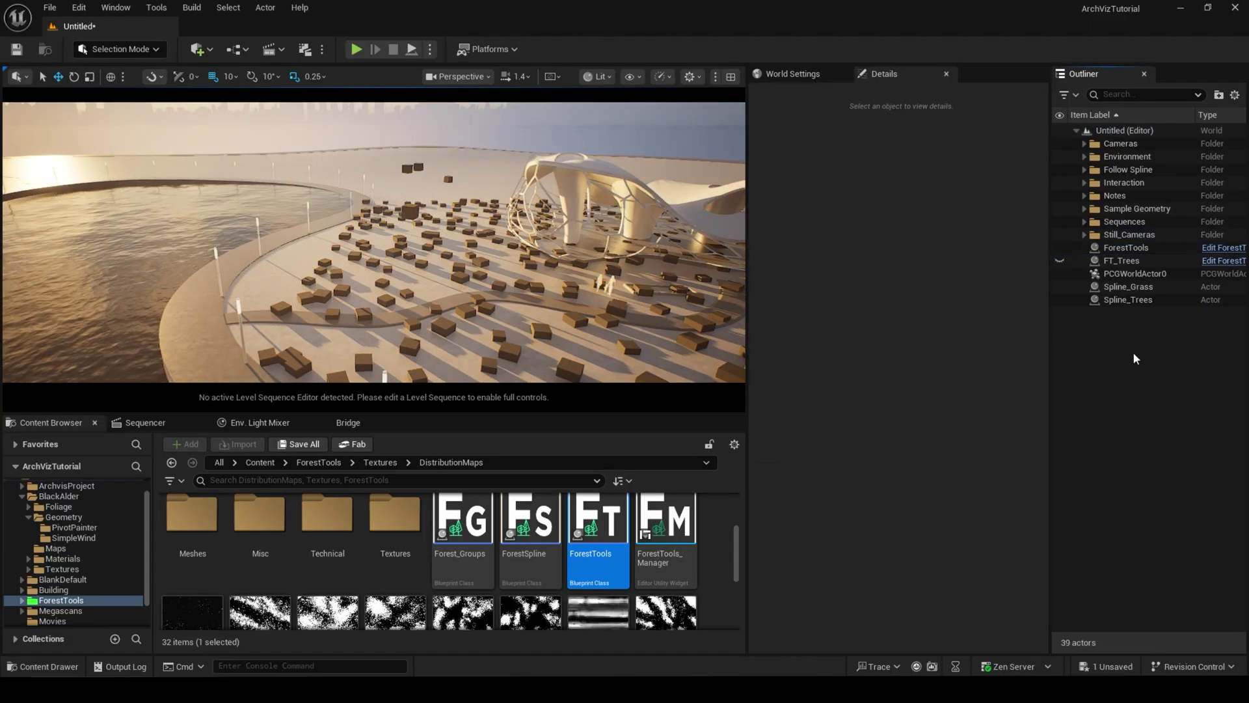
left_click(1060, 261)
left_click(1060, 261)
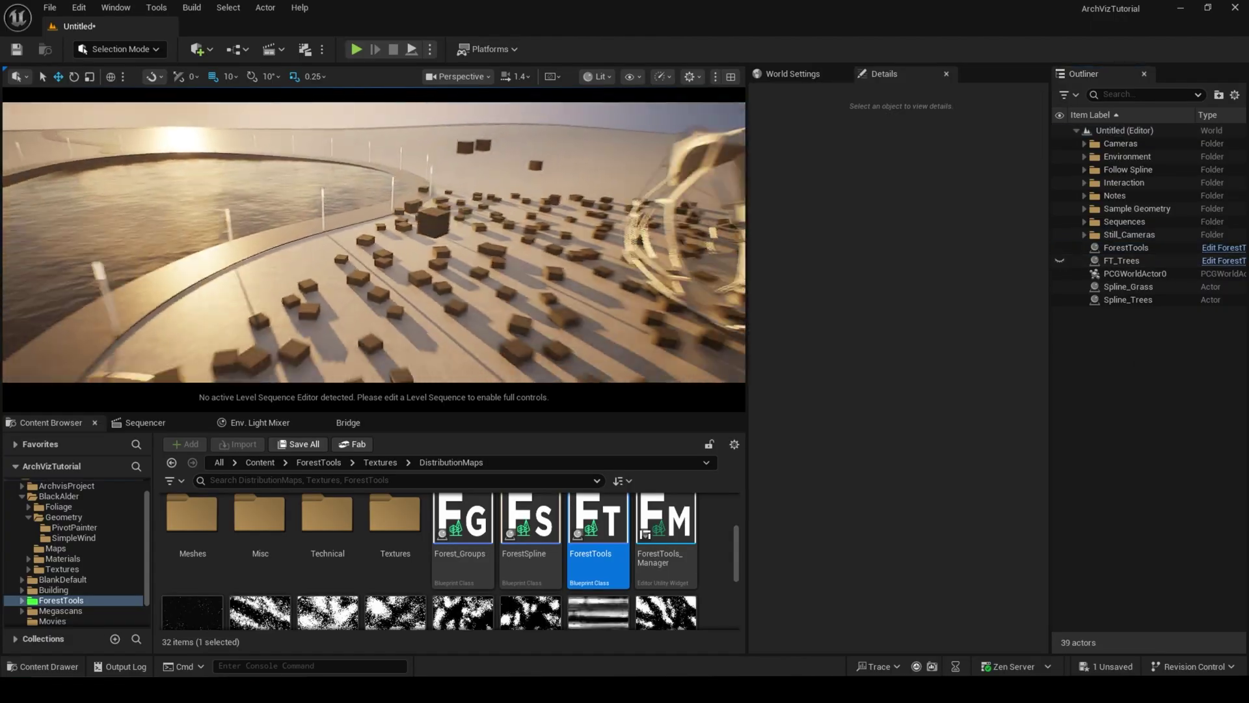
Try the Terrain mesh as a Scatter Surface on the ForestTools actor and clear that array entry again
left_click(608, 213)
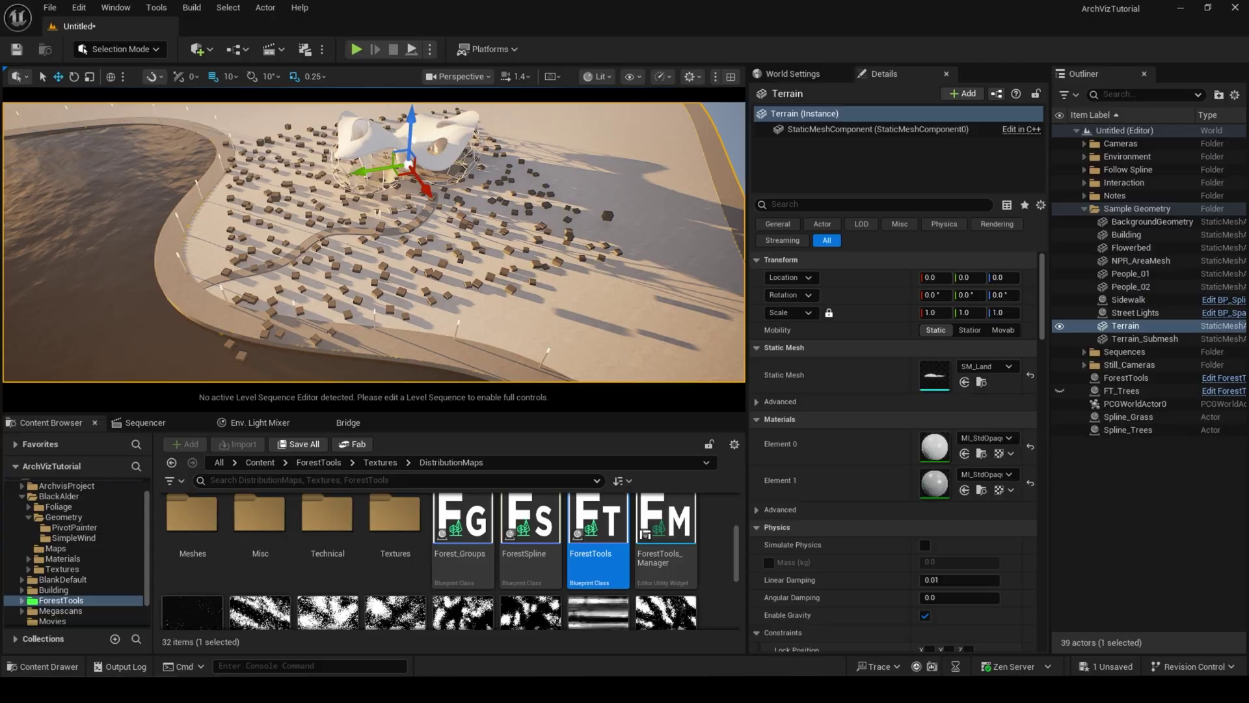
scroll(806, 473, "down", 3)
left_click(996, 508)
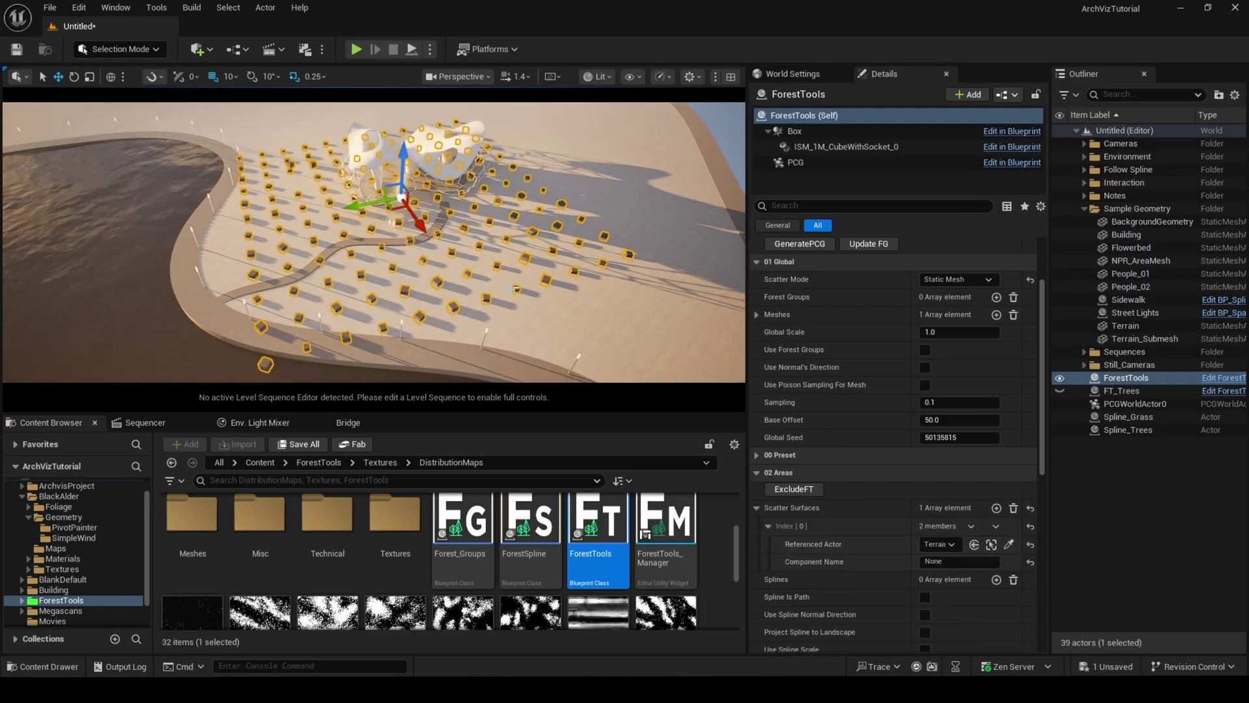
right_click_drag(486, 244, 420, 209)
left_click_drag(420, 209, 439, 287, "alt")
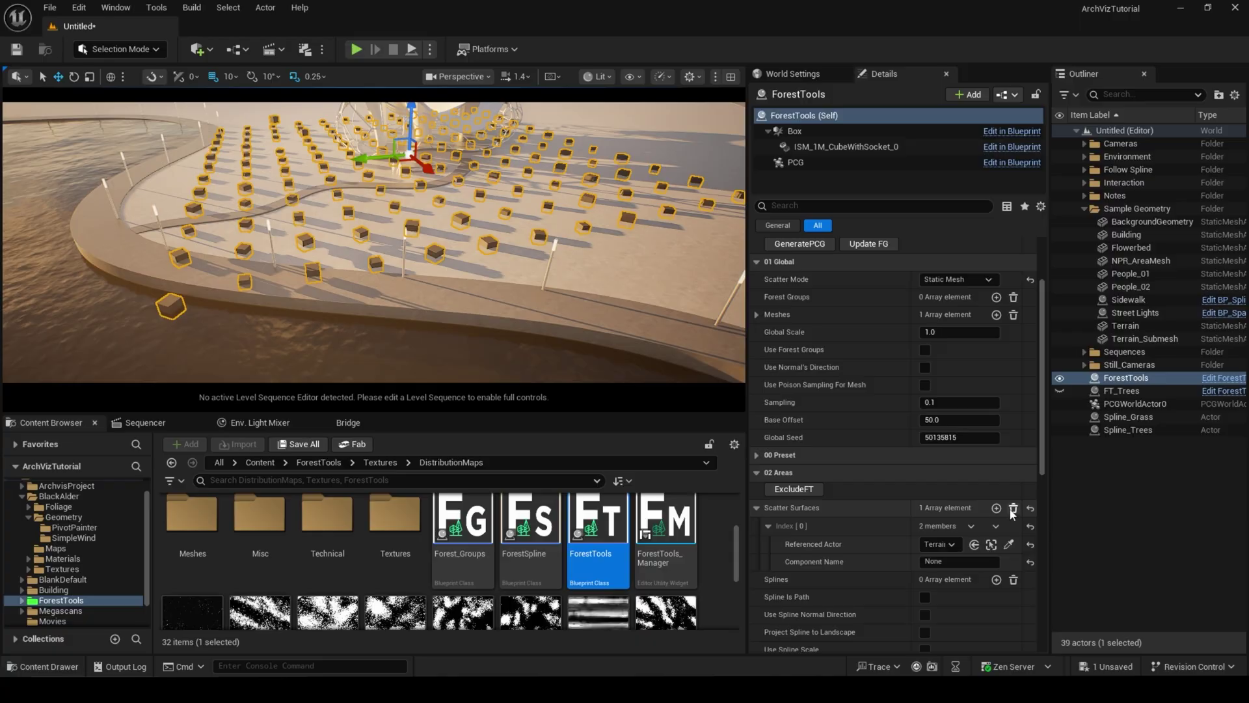
left_click(1014, 508)
left_click_drag(621, 322, 690, 330, "alt")
Add a Splines Exclude entry to the ForestTools actor, reference Spline_Grass in it and enable Include
scroll(858, 582, "down", 3)
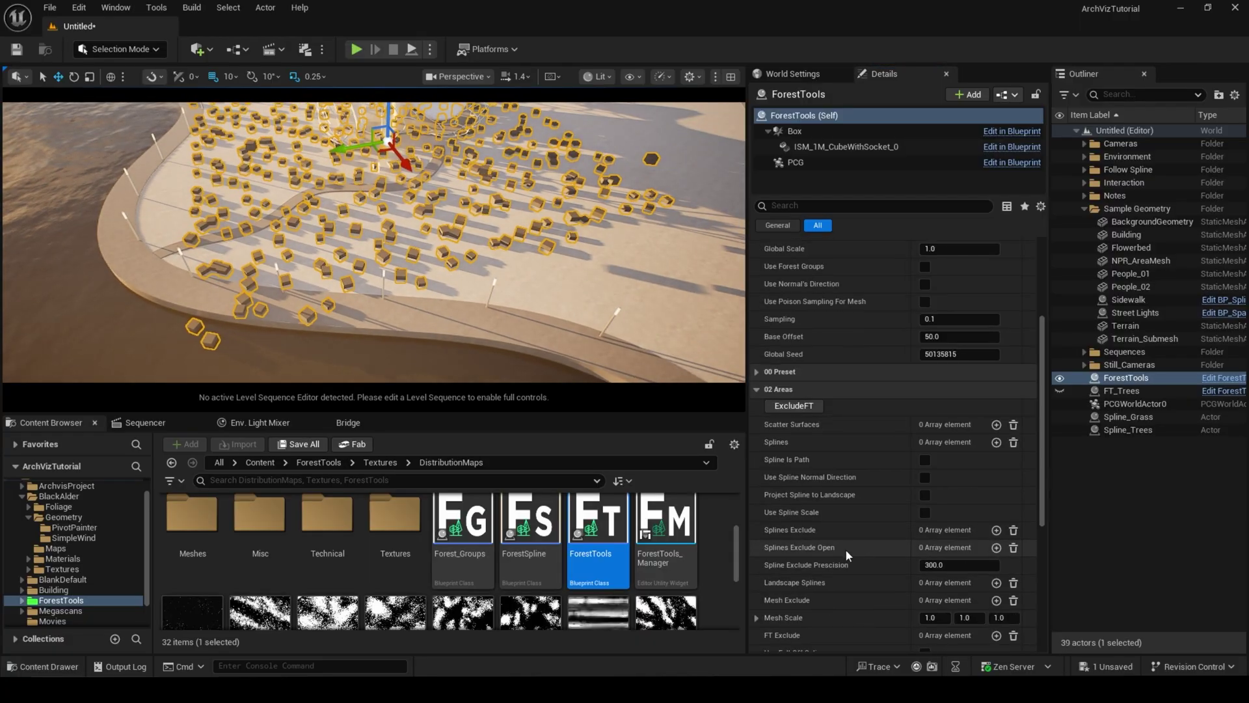
left_click(996, 529)
left_click(778, 566)
left_click(936, 583)
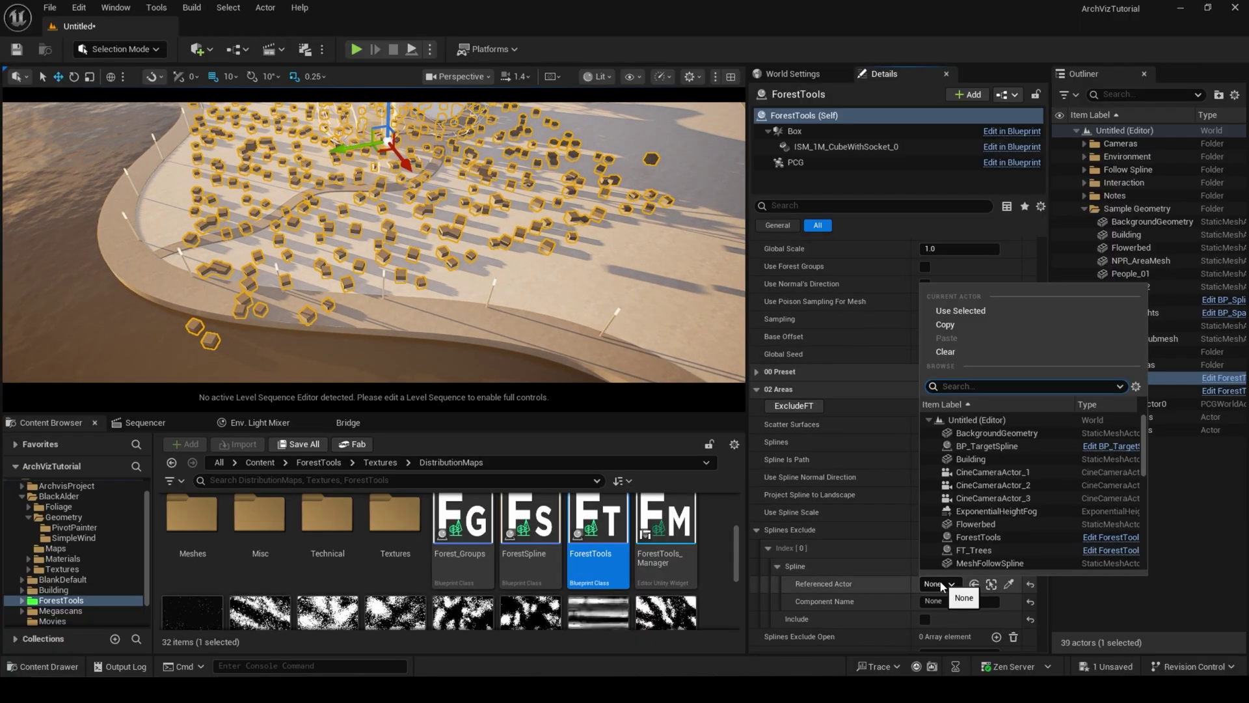
type("spline")
left_click(981, 498)
left_click(924, 619)
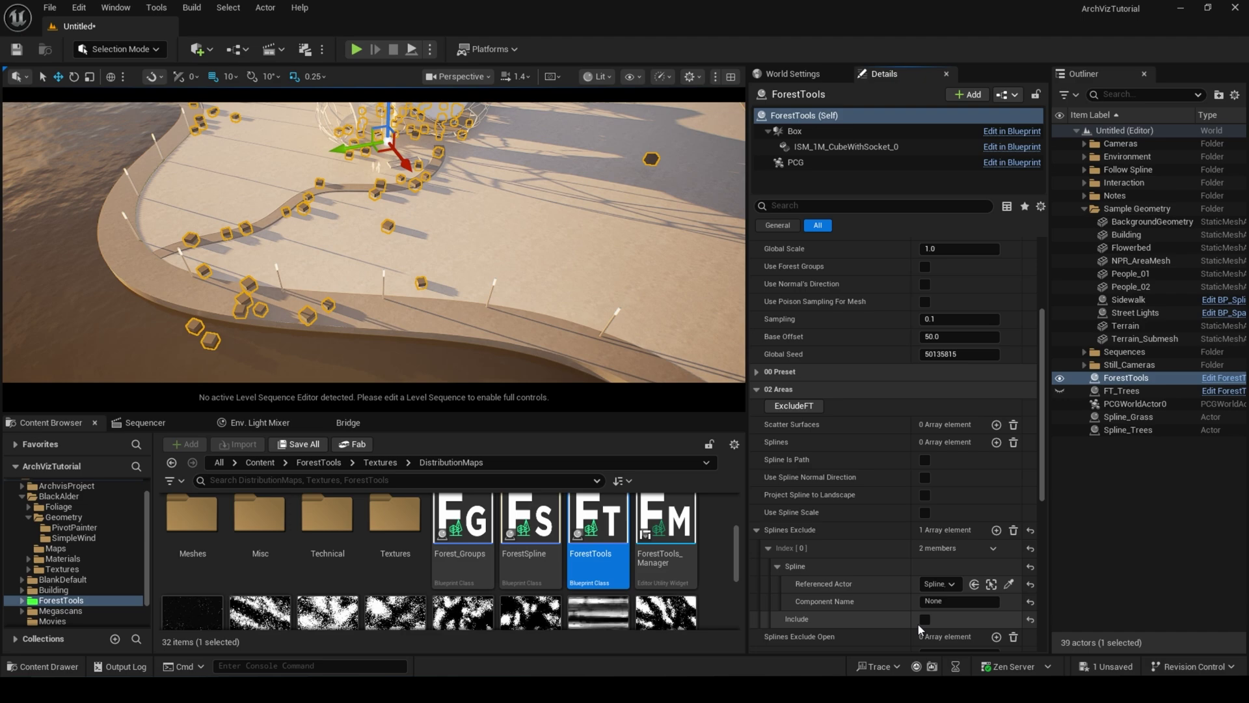
Set the Box Extent of the ForestTools actor's Box component to 2000 in X and Y and 50 in Z
left_click(795, 130)
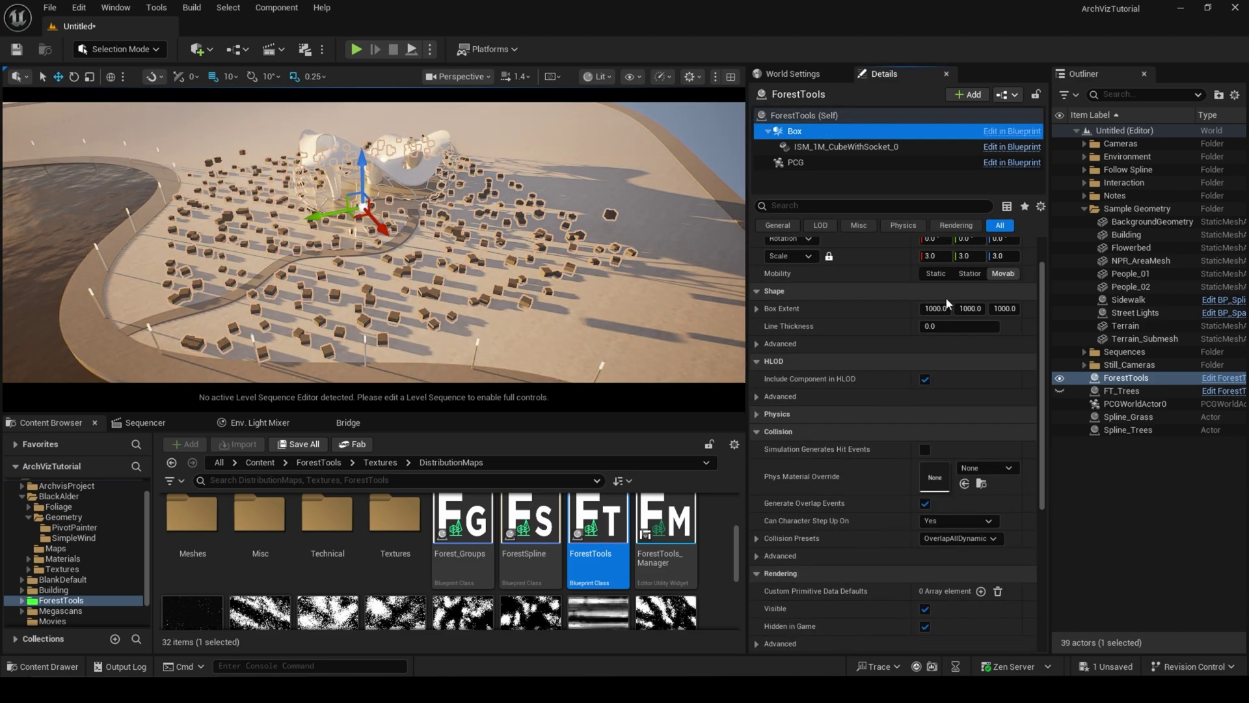
type("2000")
left_click(973, 308)
type("2000")
key("Return")
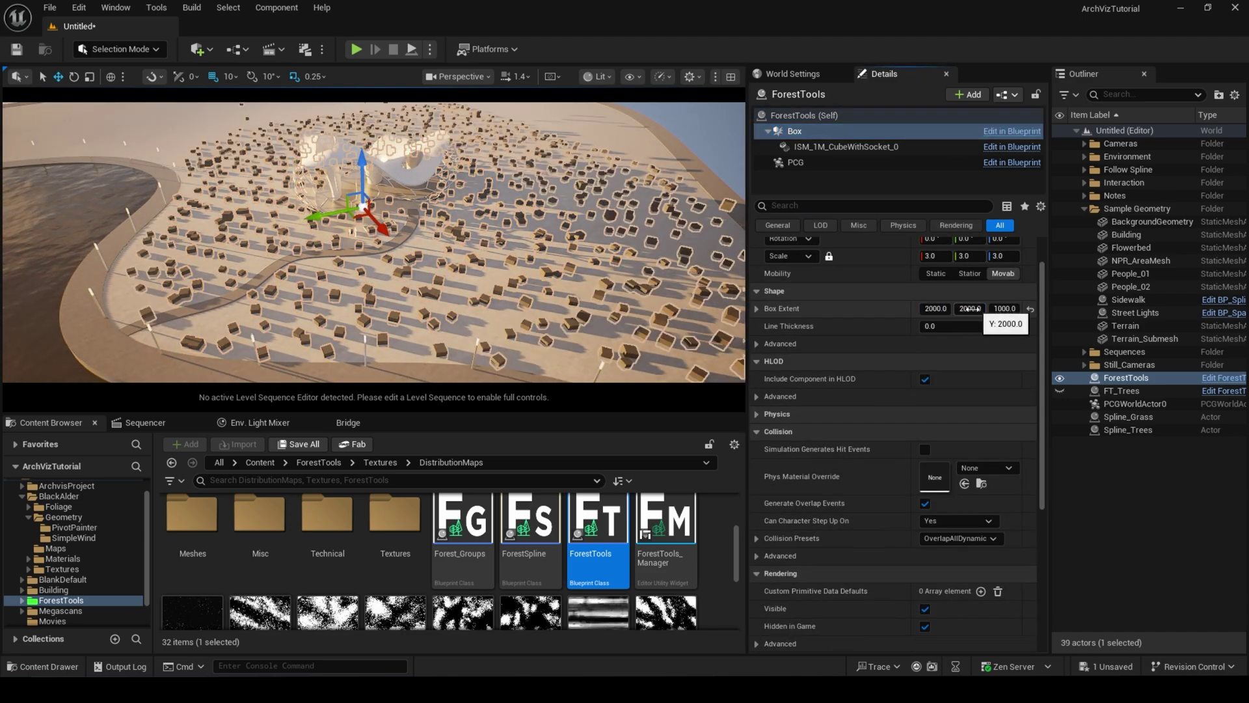
key("g")
right_click_drag(498, 242, 501, 163)
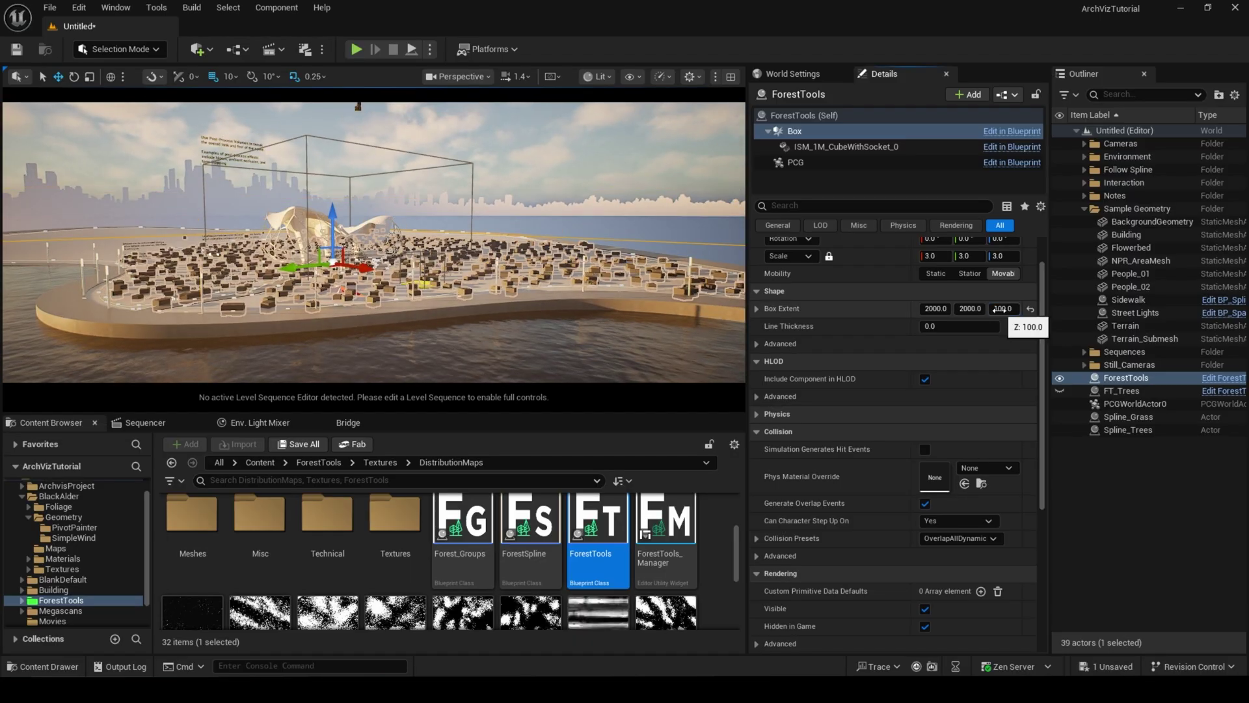
key("e")
key("d")
right_click_drag(498, 243, 402, 315)
scroll(482, 254, "up", 1)
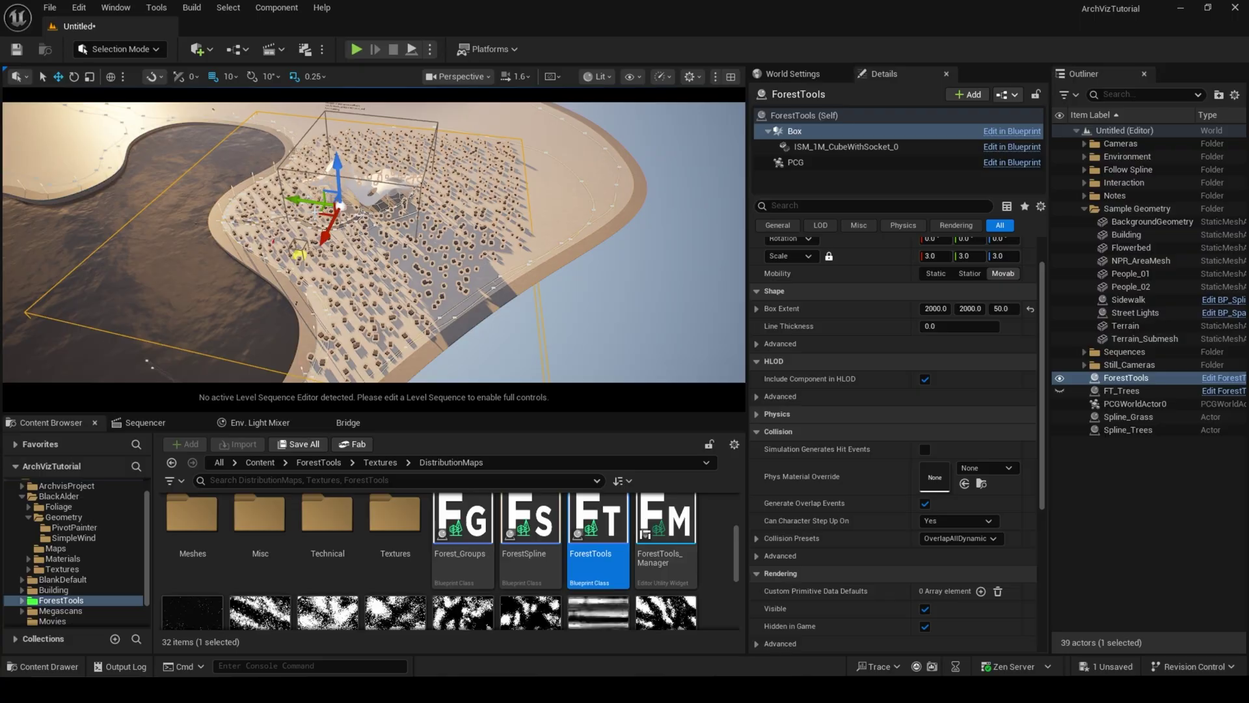
Move the scatter volume to about X 330, Y -2470 and set its Box Extent to 2500 in X and Y
left_click_drag(325, 219, 424, 220)
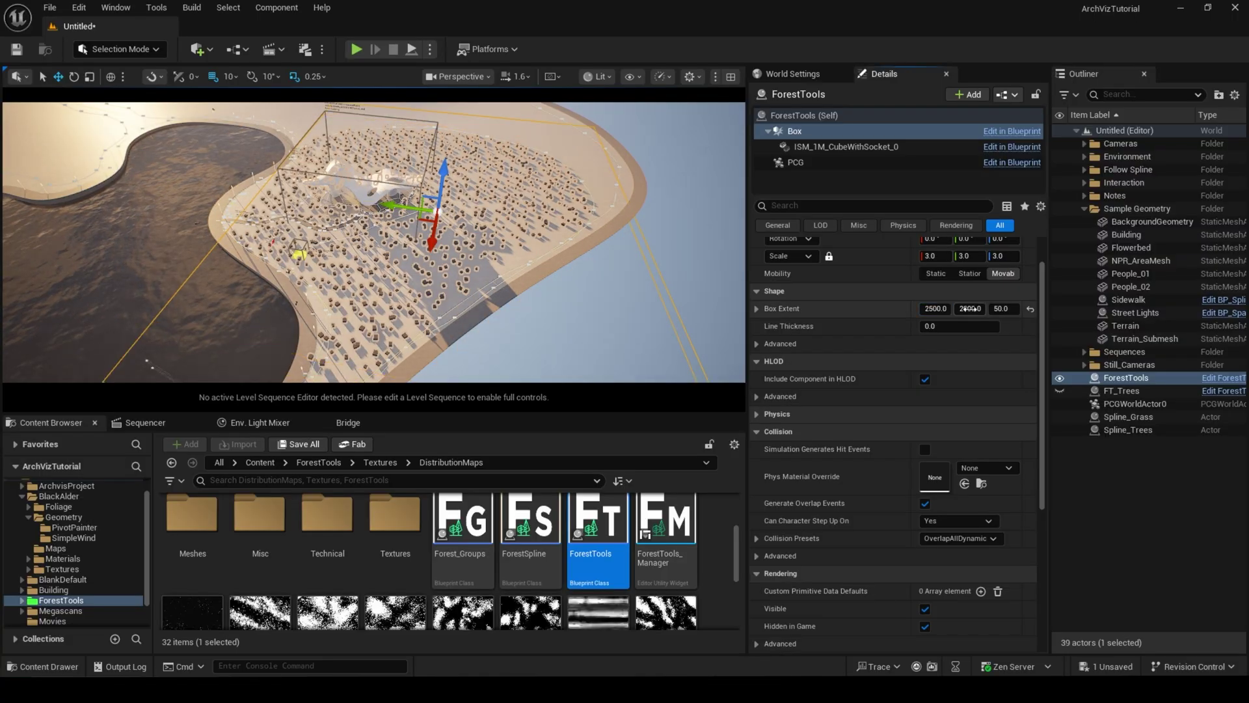
left_click(972, 310)
type("2500")
key("Return")
mouse_move(482, 254)
right_mouse_down()
mouse_move(507, 251)
mouse_move(530, 195)
mouse_move(481, 250)
right_mouse_up()
key("g")
key("w")
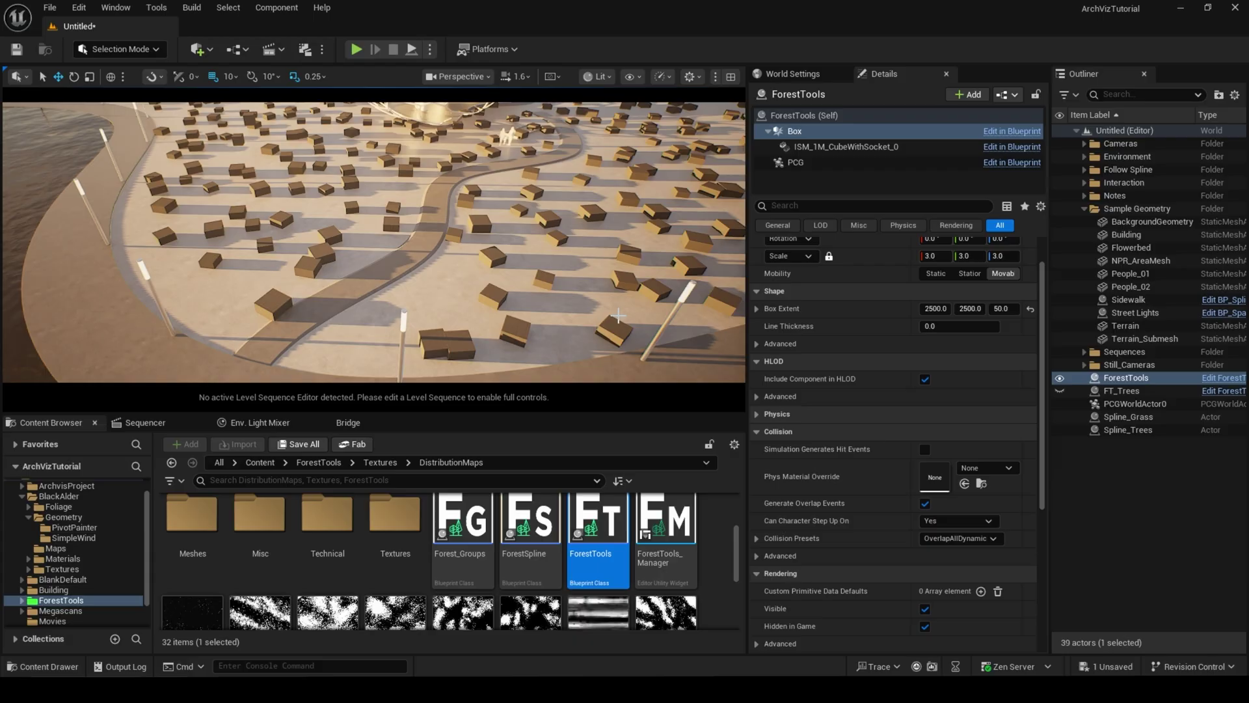
Set the ForestTools actor's Sampling to 1.0 to make the box scatter denser
left_click(1165, 377)
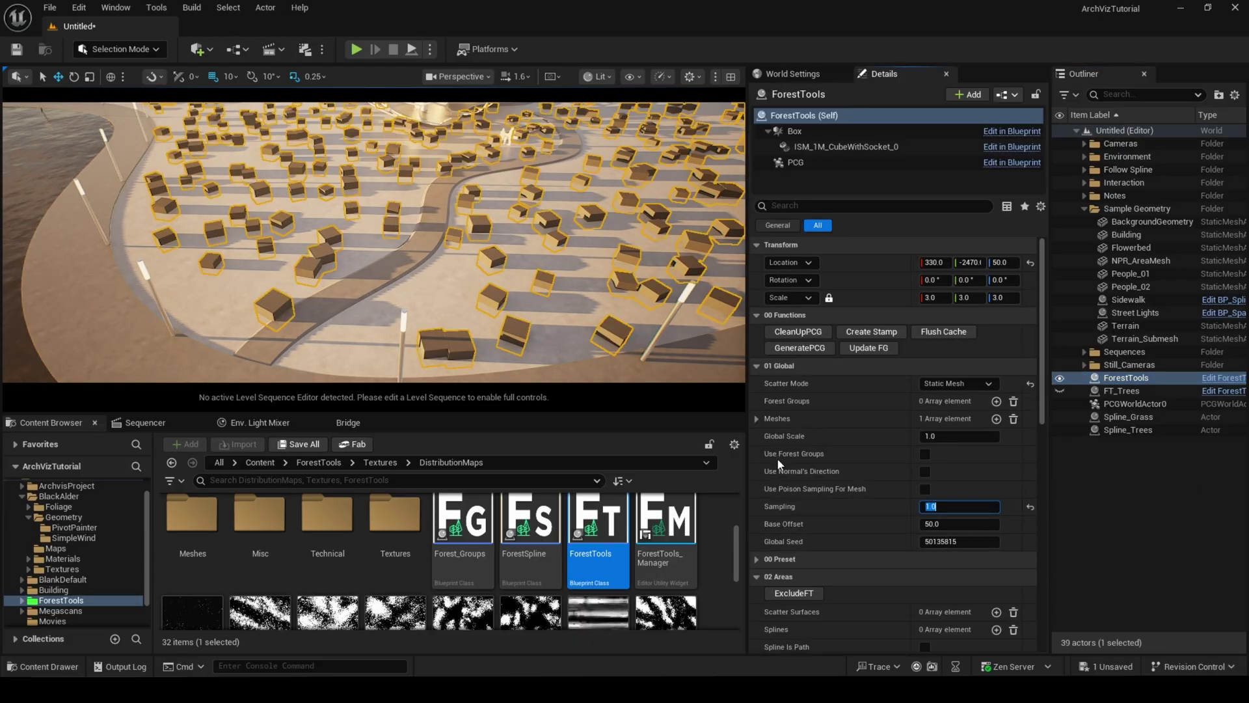
mouse_move(521, 282)
right_mouse_down()
mouse_move(557, 306)
mouse_move(514, 267)
mouse_move(488, 292)
mouse_move(501, 260)
mouse_move(474, 237)
mouse_move(533, 261)
mouse_move(533, 274)
right_mouse_up()
key("w")
Change the Collision Presets of all the BlackAlder mesh components in FT_Trees together
left_click(1121, 390)
left_click(838, 147)
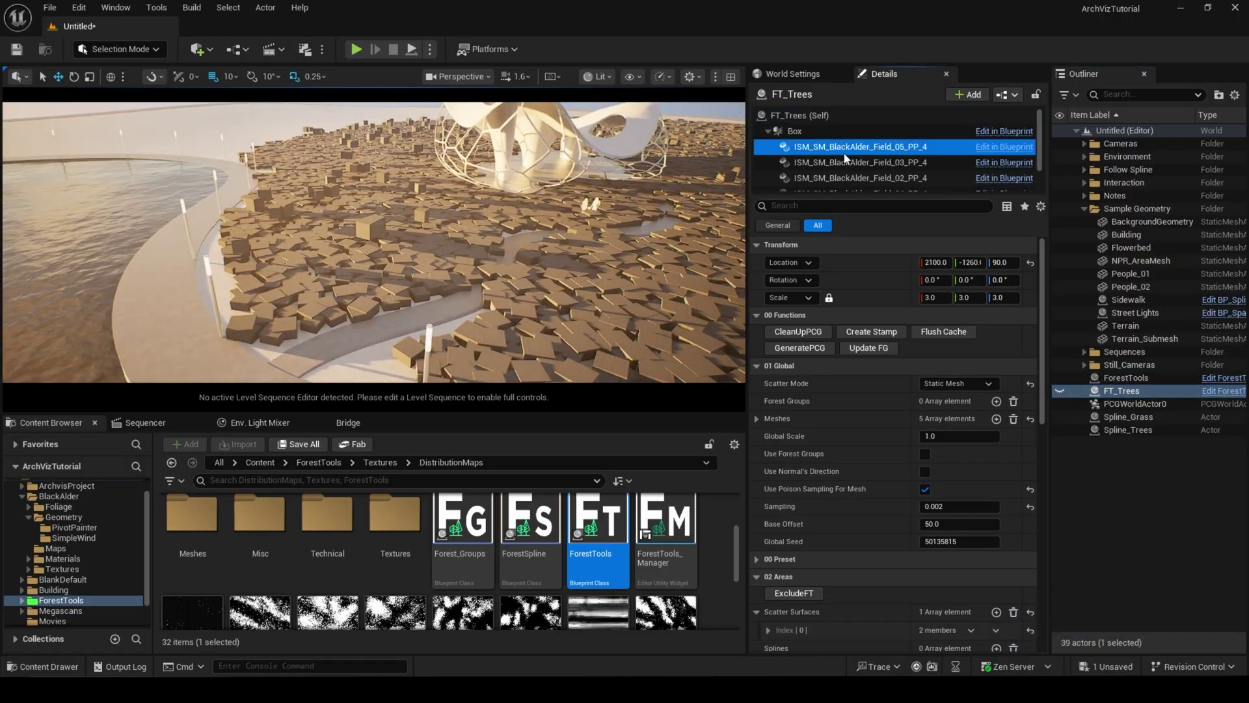
scroll(844, 158, "down", 1)
left_click(858, 167, "shift")
left_click(818, 206)
type("coll")
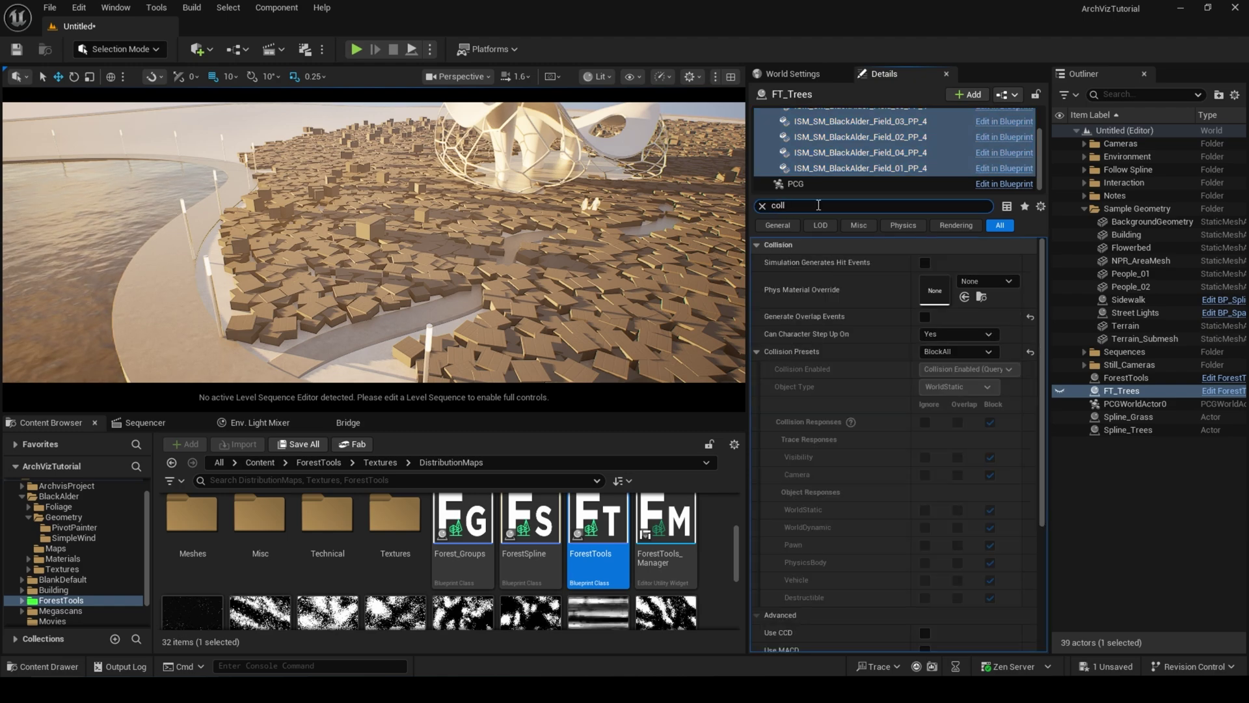
left_click(948, 350)
left_click(957, 383)
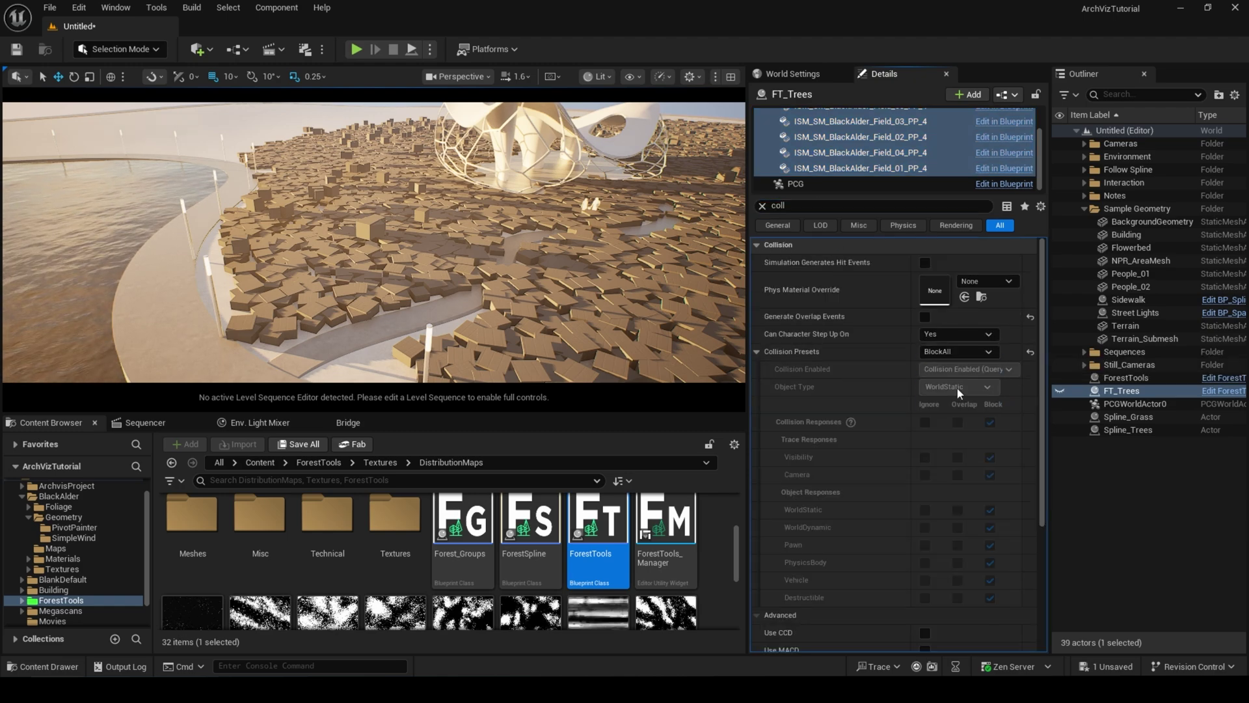
Clear the property filter, reselect the ForestTools actor and regenerate its scatter over the terrain
left_click(1141, 509)
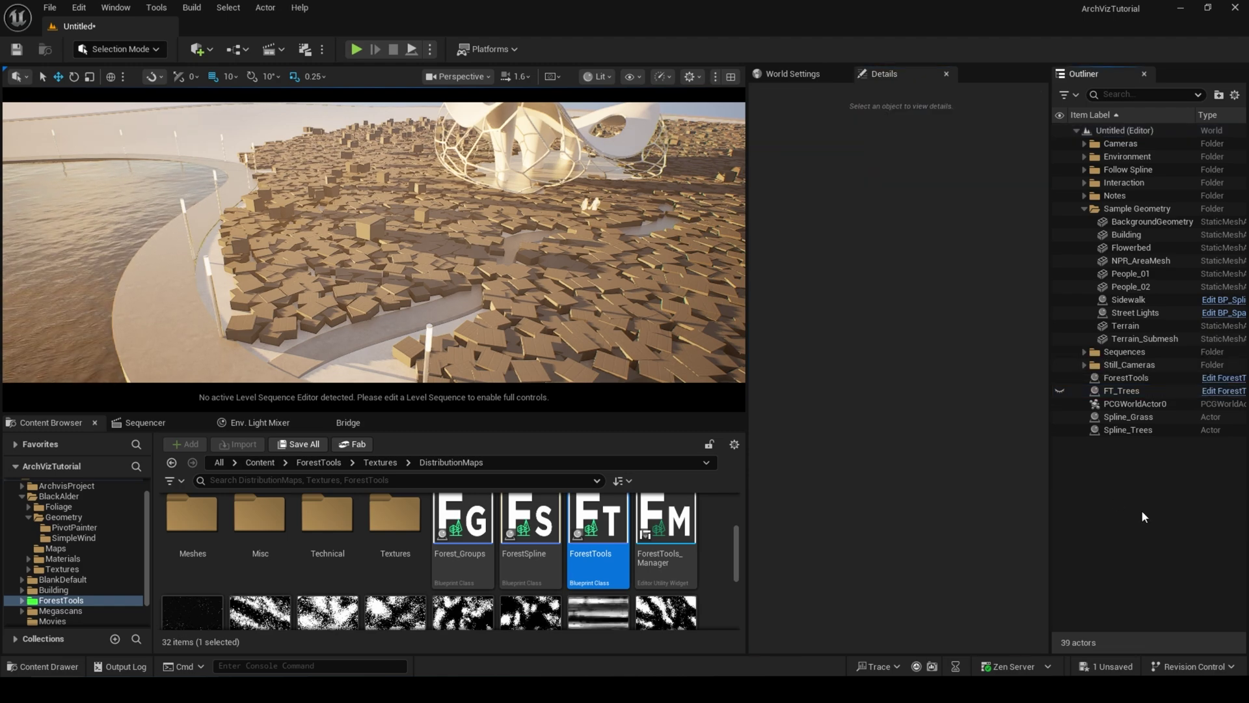
left_click(1125, 416)
left_click(761, 205)
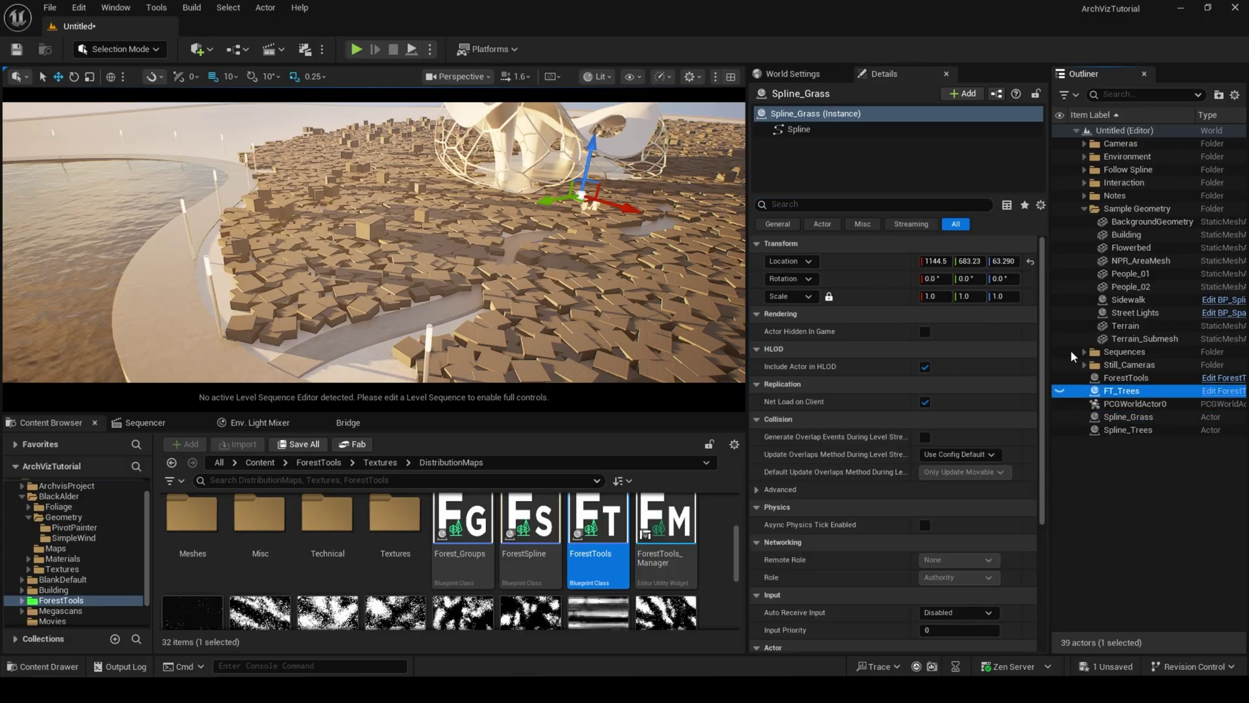
left_click(1137, 430)
left_click(1125, 377)
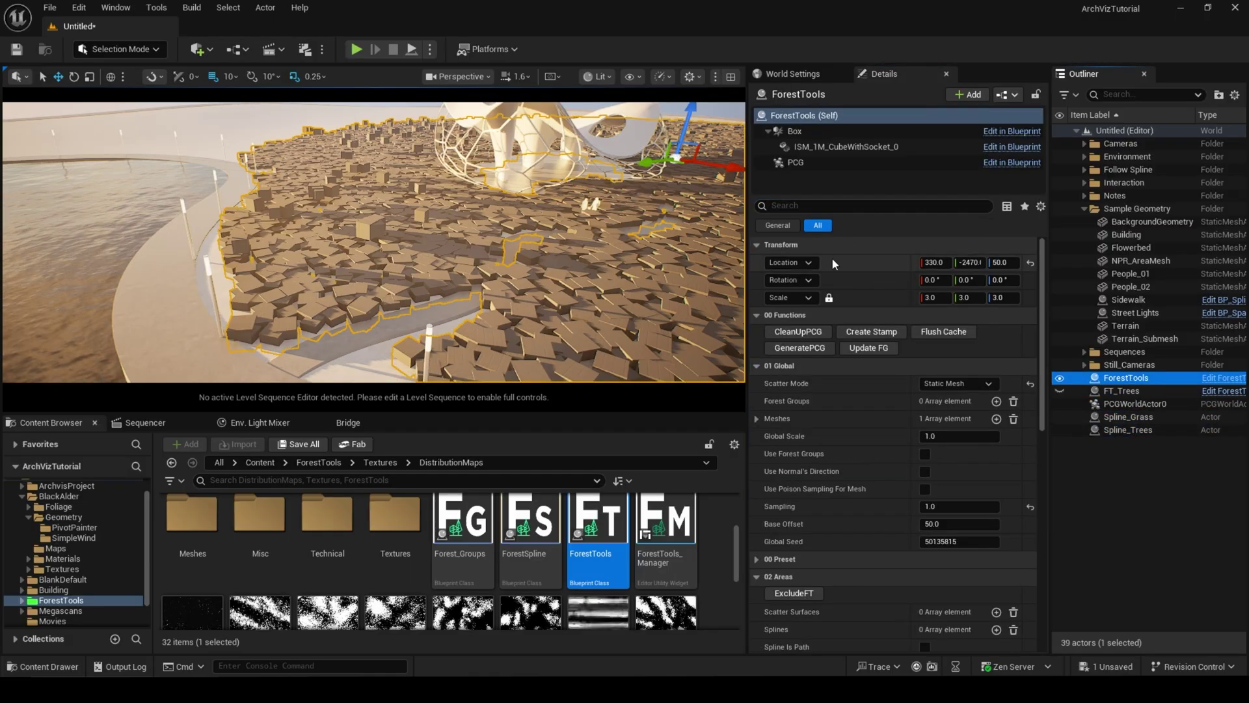
right_click_drag(374, 242, 416, 238)
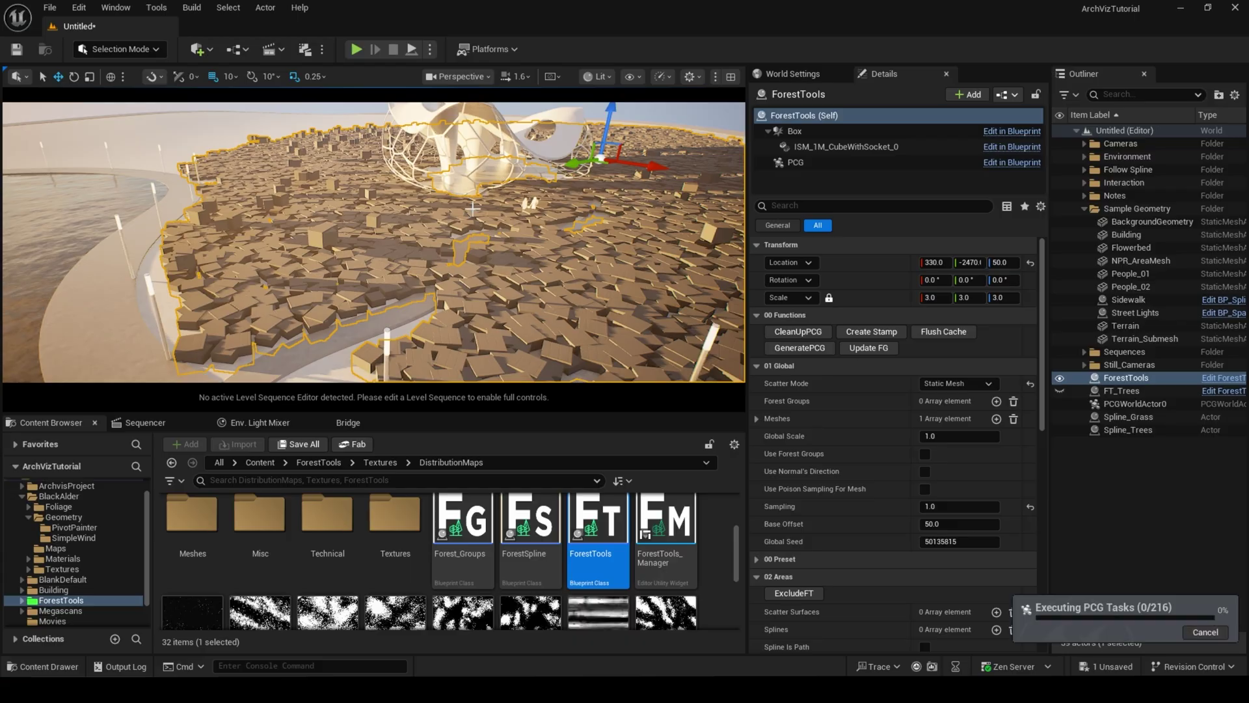
right_click_drag(374, 242, 465, 293)
right_click_drag(423, 246, 381, 238)
Run the ForestTools_Manager utility widget and rename the ForestTools actor to FT_Grass
right_click(666, 524)
left_click(742, 202)
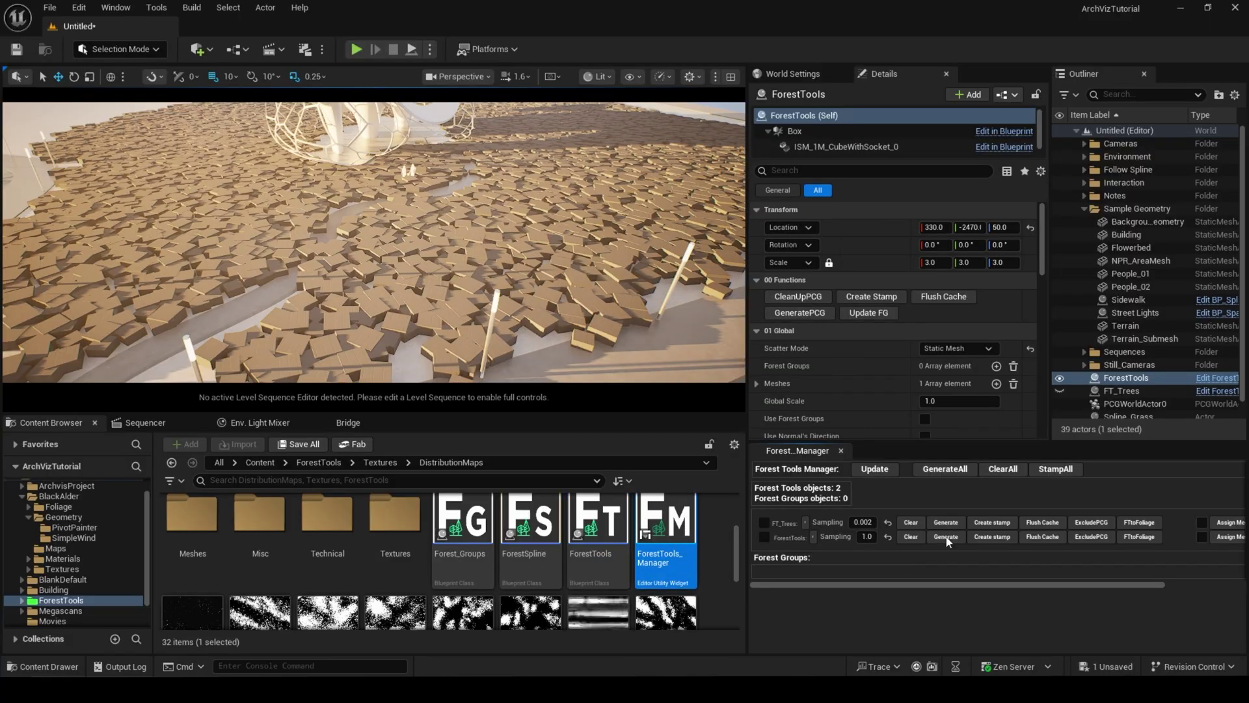
left_click(804, 536)
type("FT_Grass")
key("Return")
right_click_drag(456, 261, 410, 277)
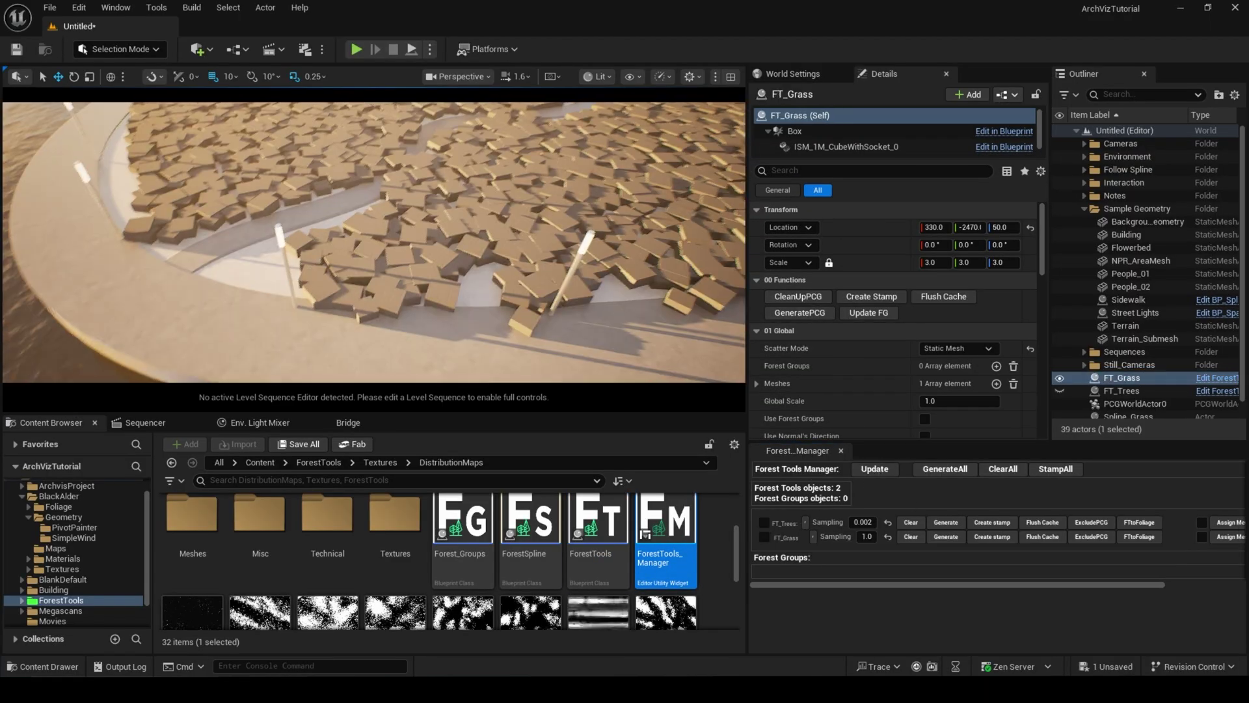
Open the Kikuyu_Grass folder under Megascans 3D_Plants and select the Var10, Var11, Var13 and Var14 static meshes
left_click_drag(876, 585, 953, 584)
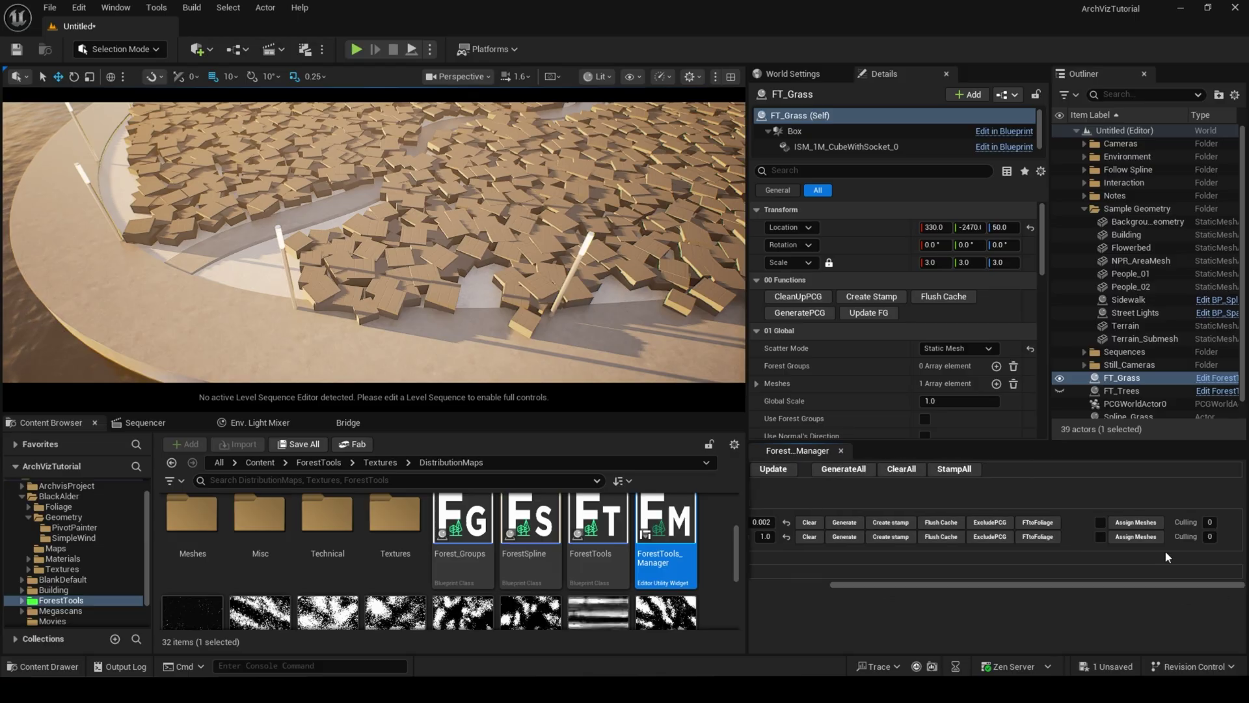
left_click(84, 558)
double_click(207, 526)
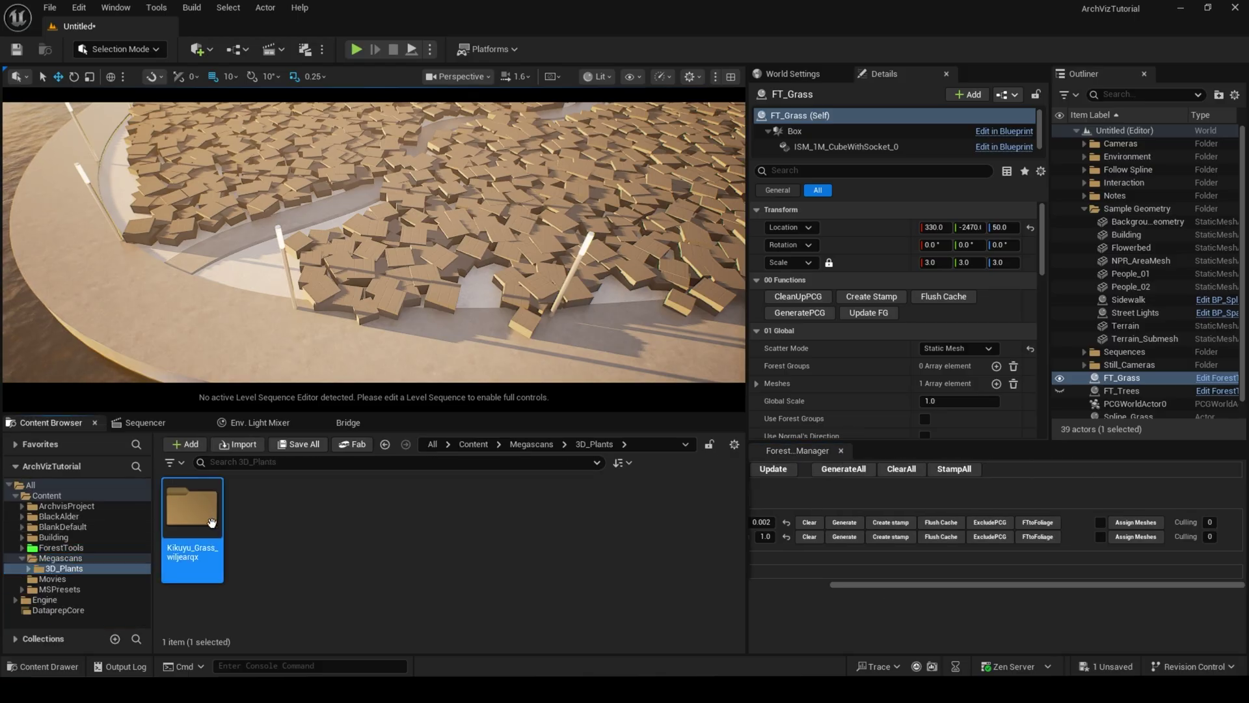
double_click(211, 522)
left_click(401, 558)
left_click(459, 547, "ctrl")
left_click(620, 551, "ctrl")
left_click(669, 548, "ctrl")
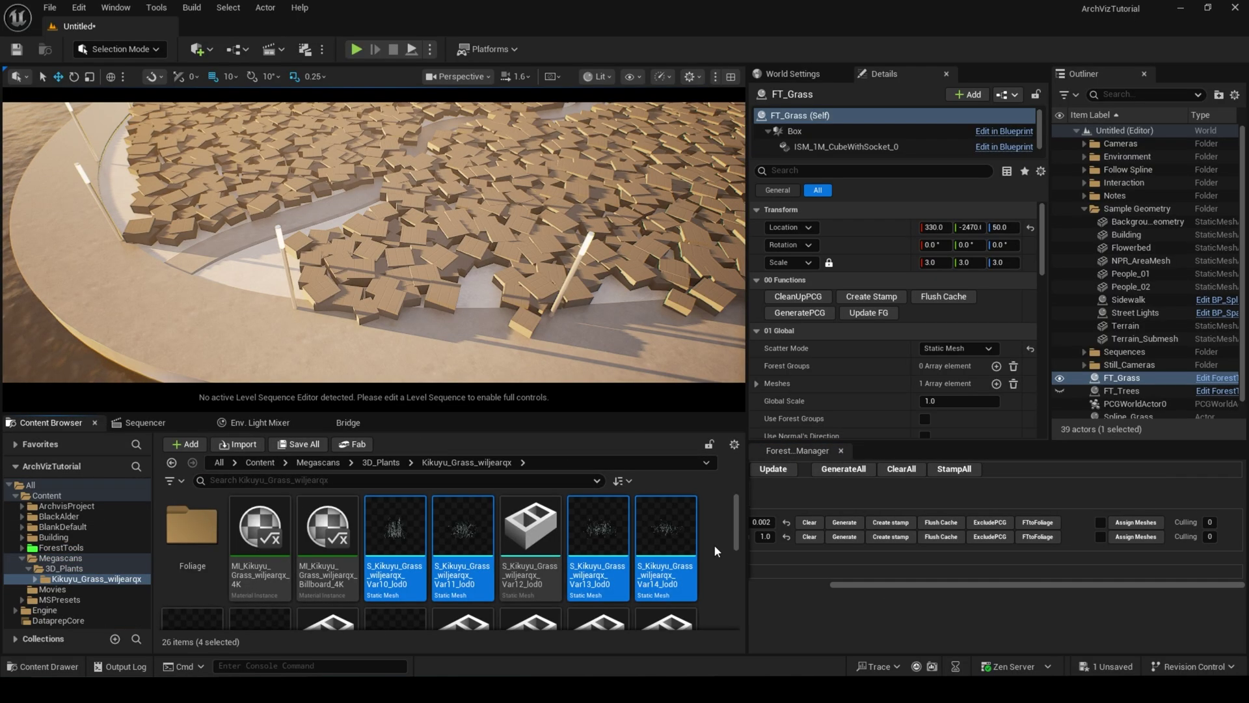
Swap Var14 for two more Kikuyu_Grass meshes in the selection and assign the five meshes to FT_Grass
scroll(711, 544, "down", 1)
scroll(702, 544, "up", 1)
left_click(656, 553, "ctrl")
scroll(628, 557, "down", 4)
left_click(198, 570, "ctrl")
left_click(253, 569, "ctrl")
scroll(339, 568, "up", 3)
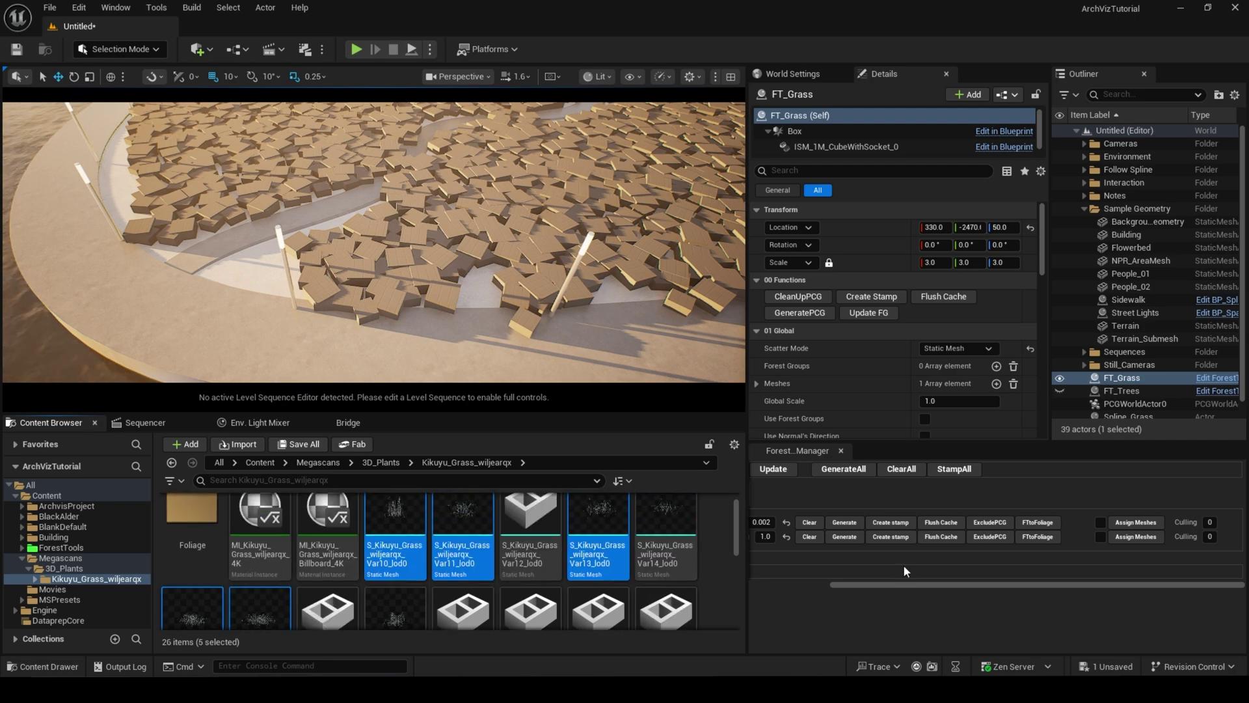
left_click(1136, 536)
right_click_drag(507, 301, 530, 300)
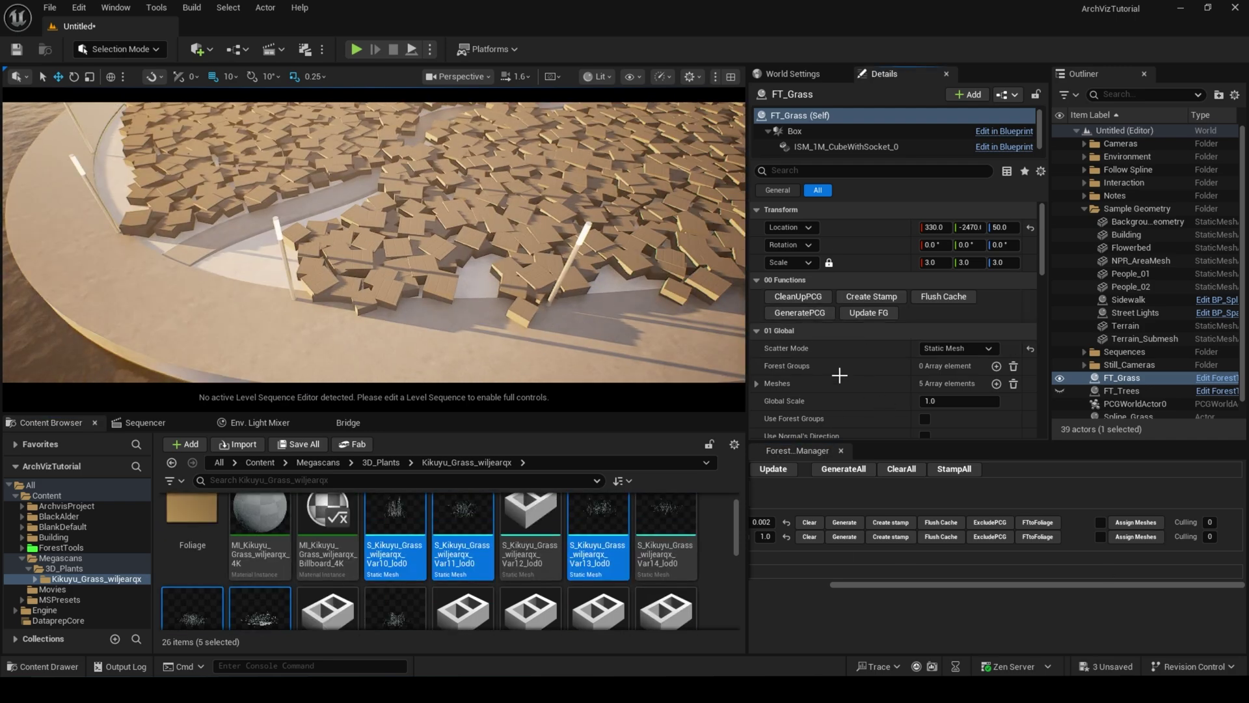
Collapse the Sample Geometry folder and set FT_Grass's Sampling to 6 for denser grass
left_click(752, 351)
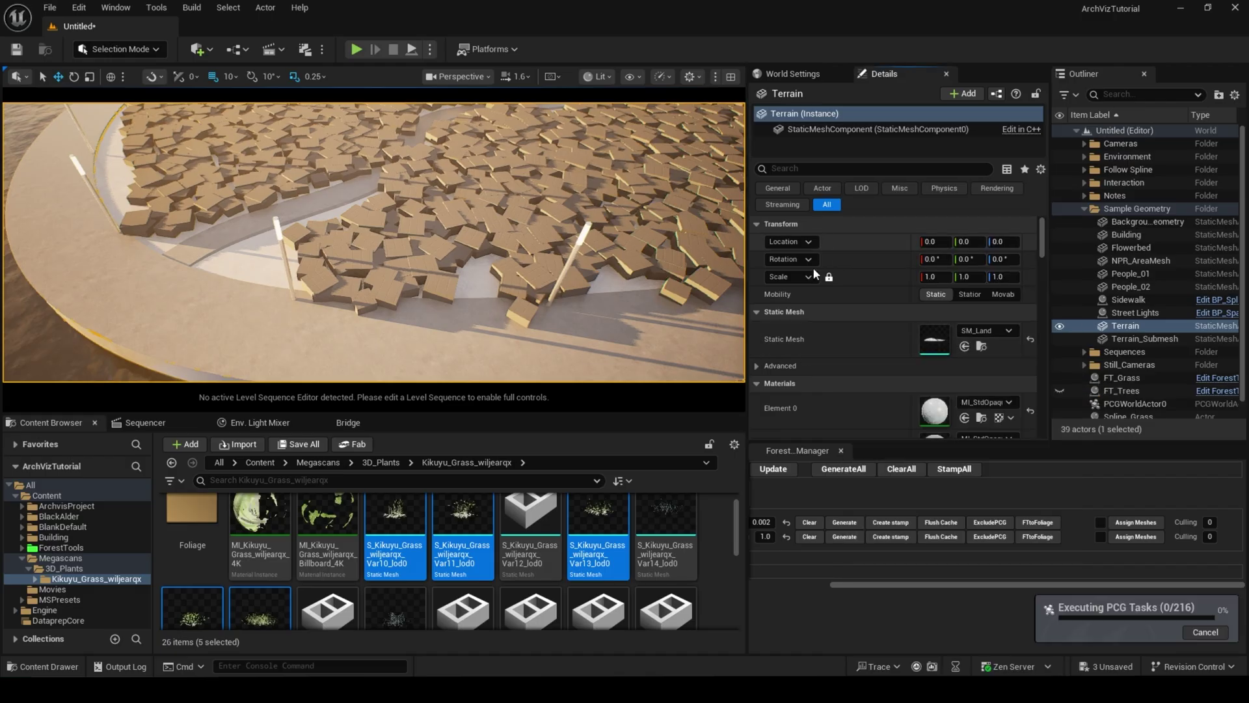
right_click_drag(553, 286, 507, 280)
left_click(1084, 209)
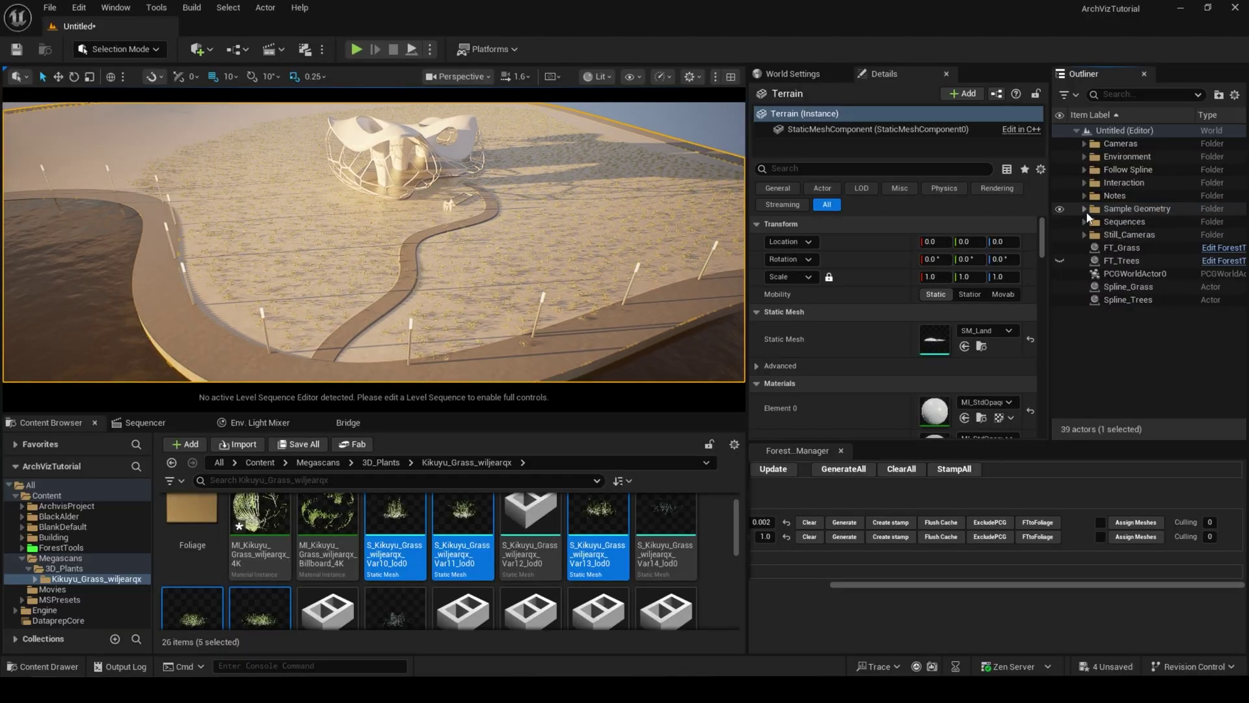
left_click(1152, 371)
left_click(1125, 251)
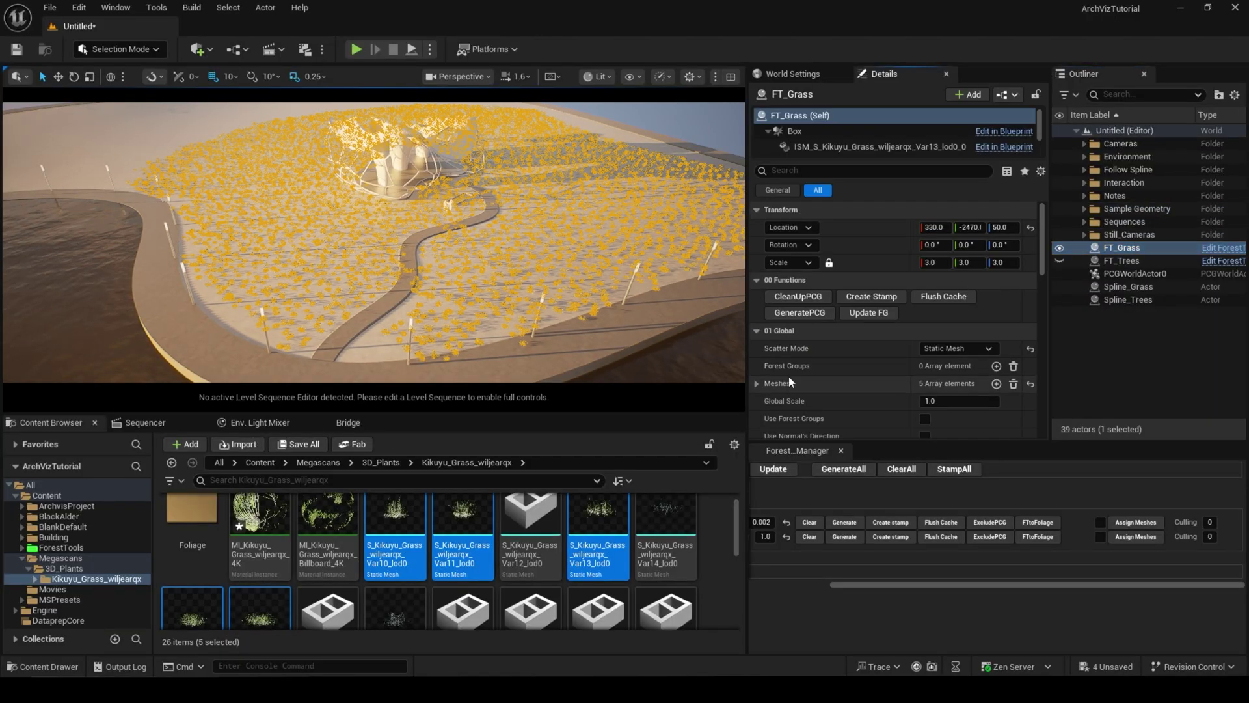
left_click(951, 347)
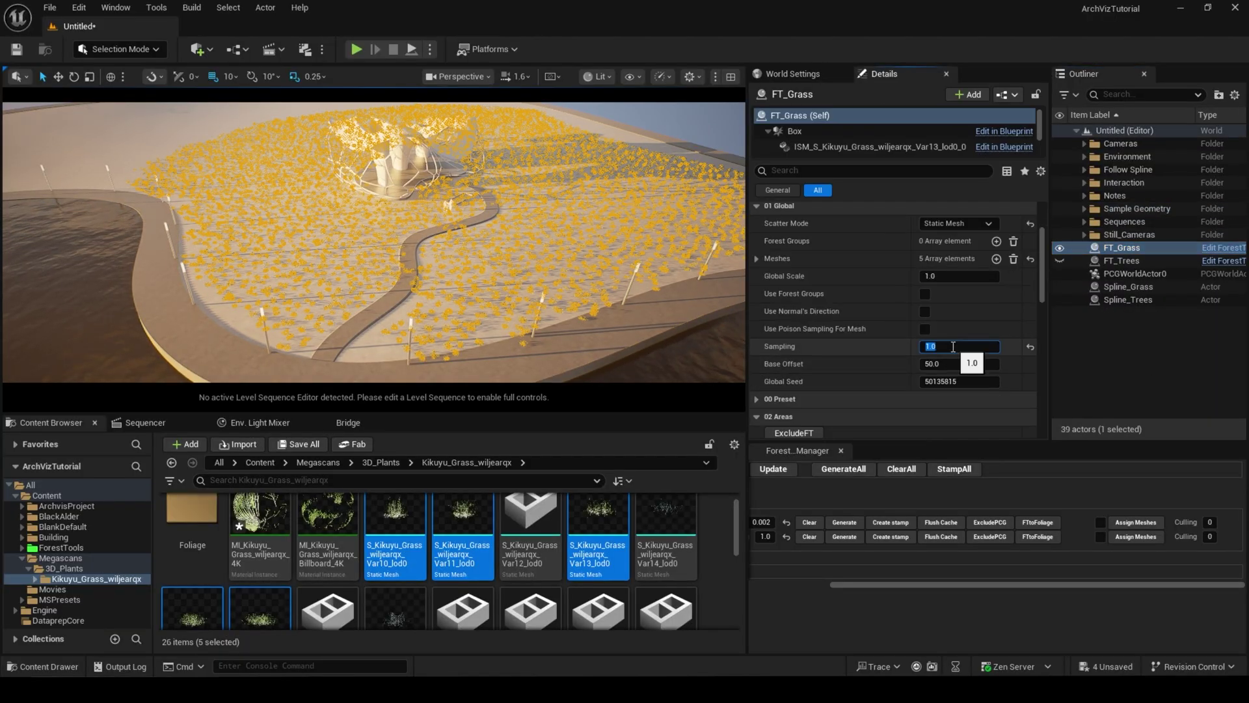
type("6")
key("Return")
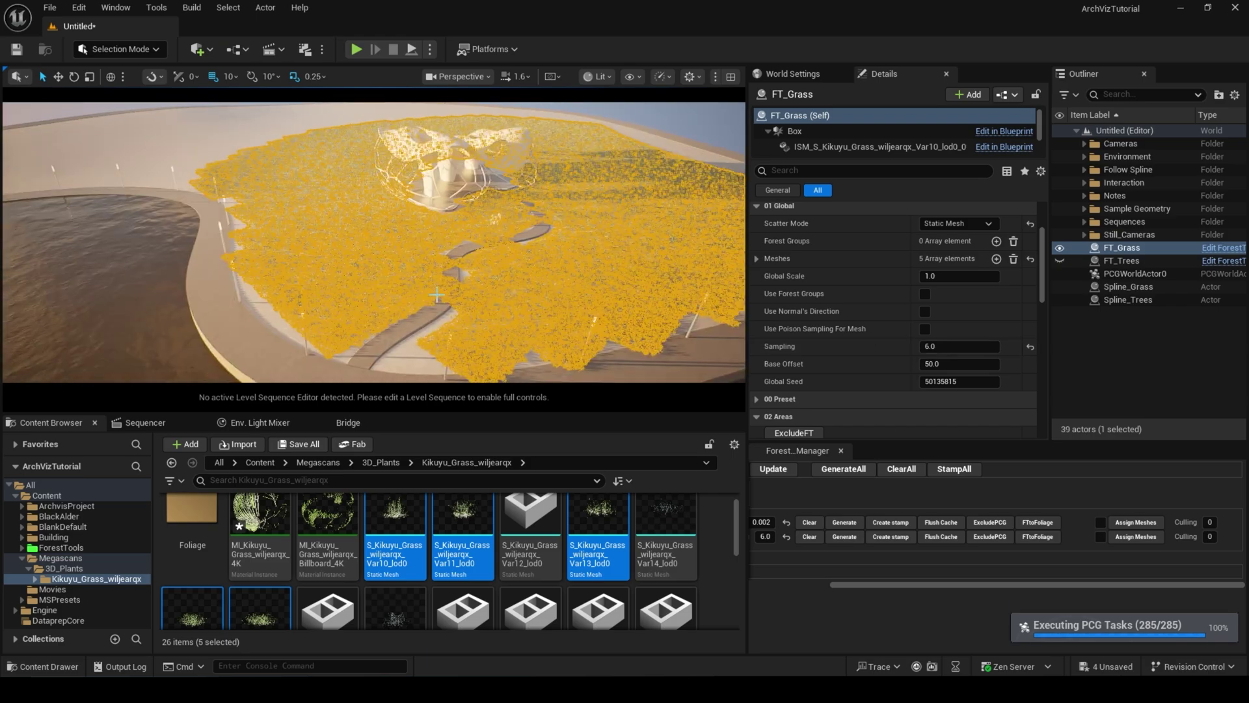
key("w")
right_click_drag(459, 243, 467, 314)
key("s")
Set FT_Grass's Spline Exclude Precision to 50 so the grass follows the spline edges more closely
scroll(860, 346, "down", 9)
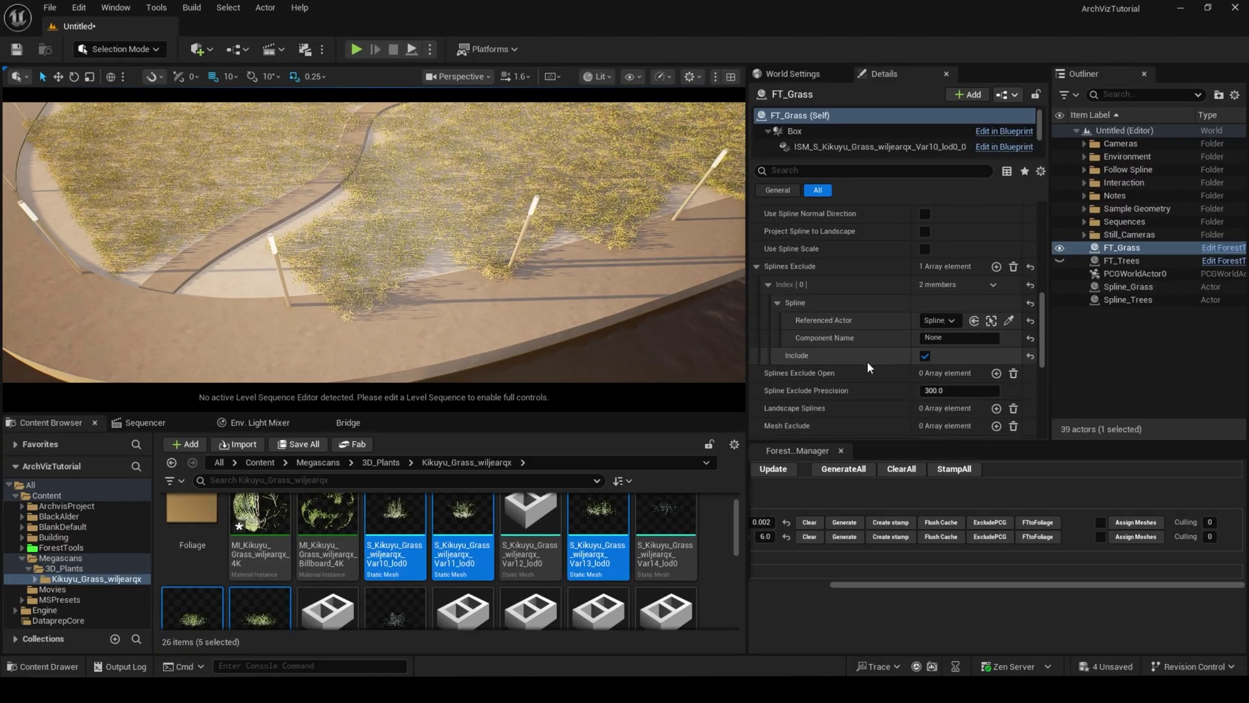
key("s")
right_click_drag(521, 279, 520, 244)
key("w")
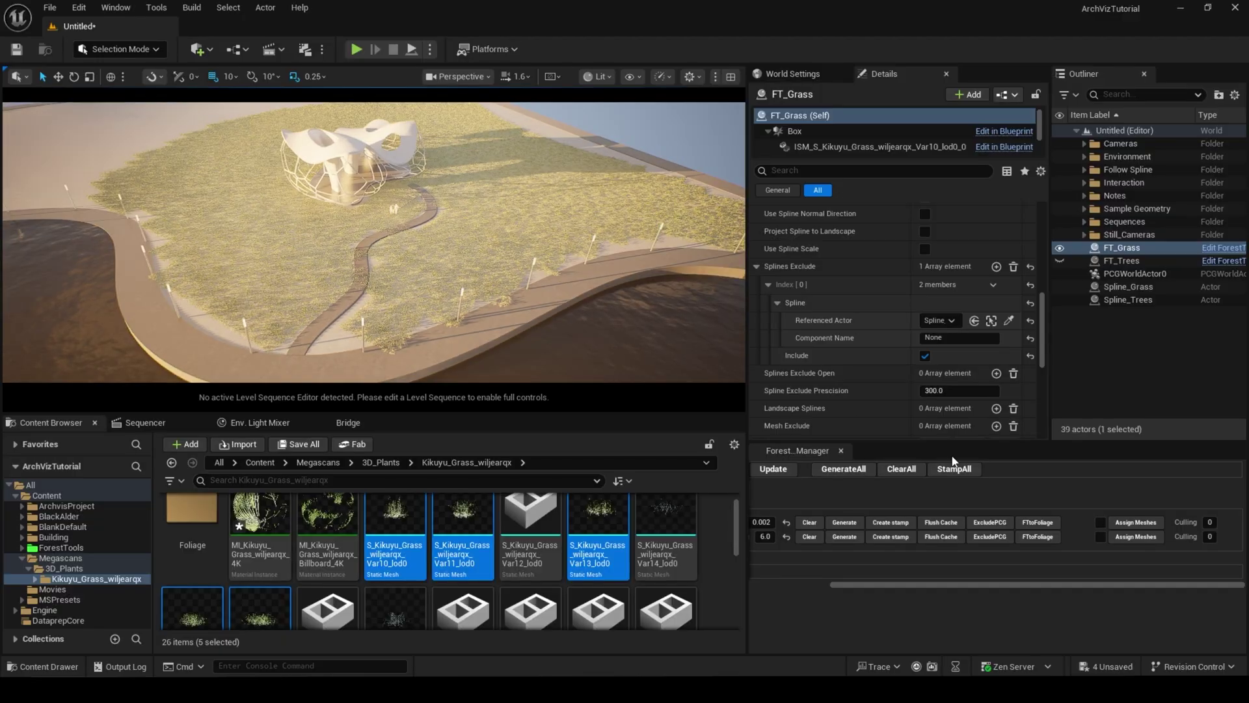
left_click(933, 389)
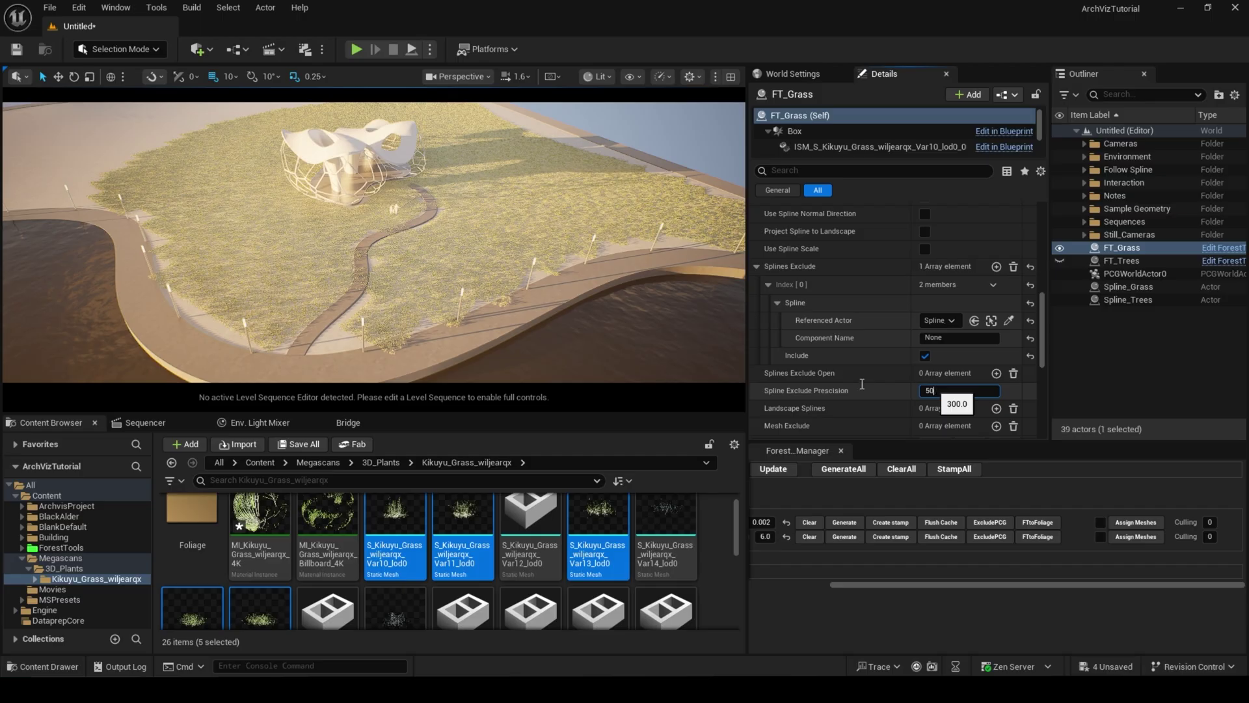
key("Return")
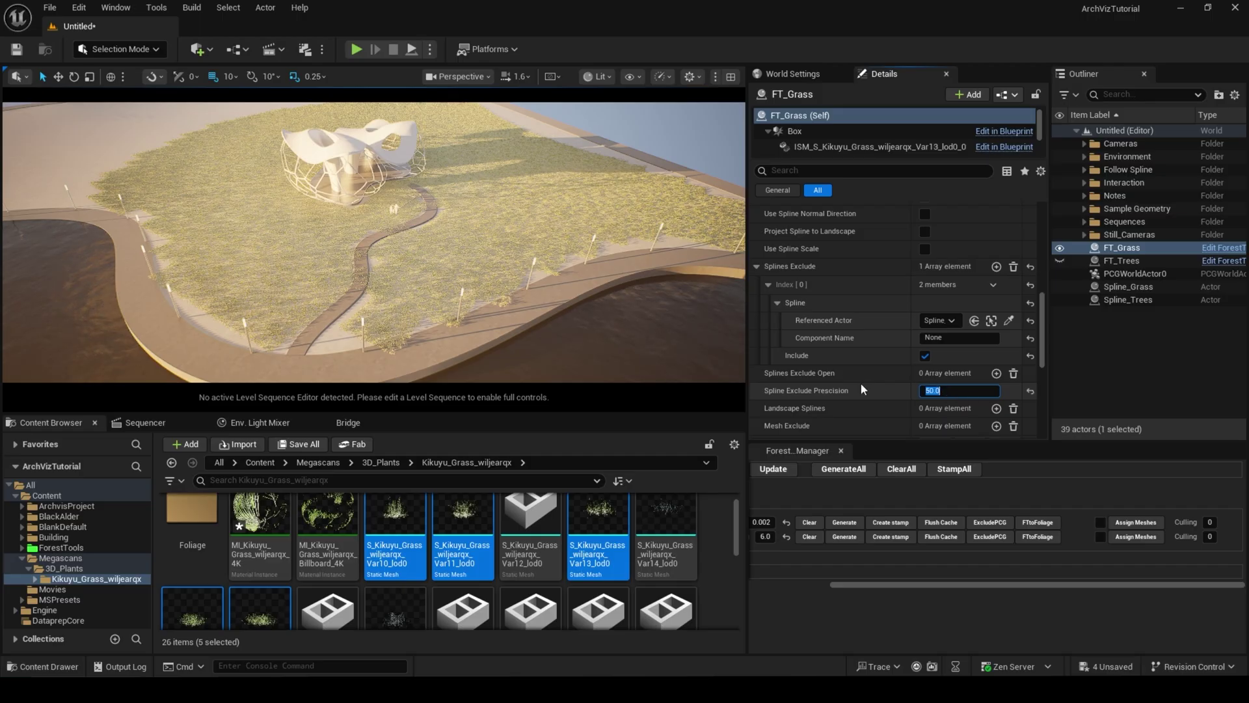